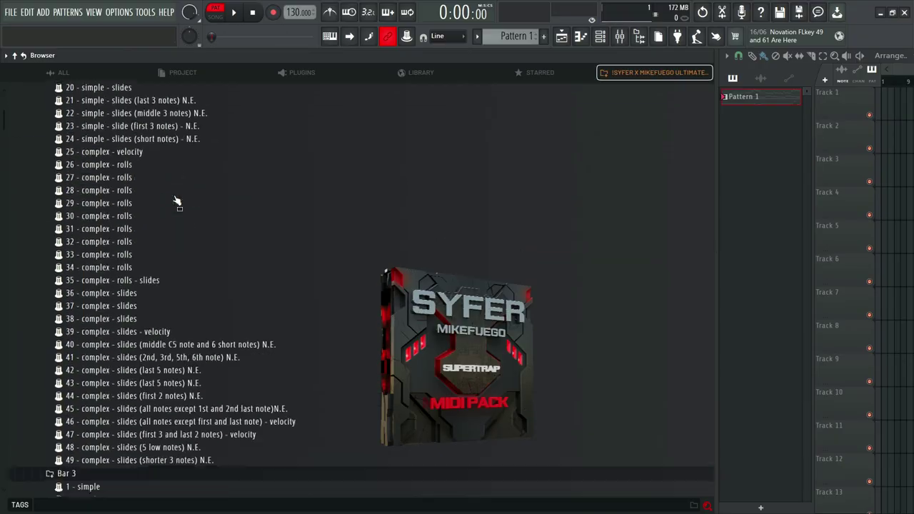
Step: Look through the SUPERTRAP MIDI files, including the Bar 3, 2nd Half and 8 finish folders
scroll(176, 201, "down", 8)
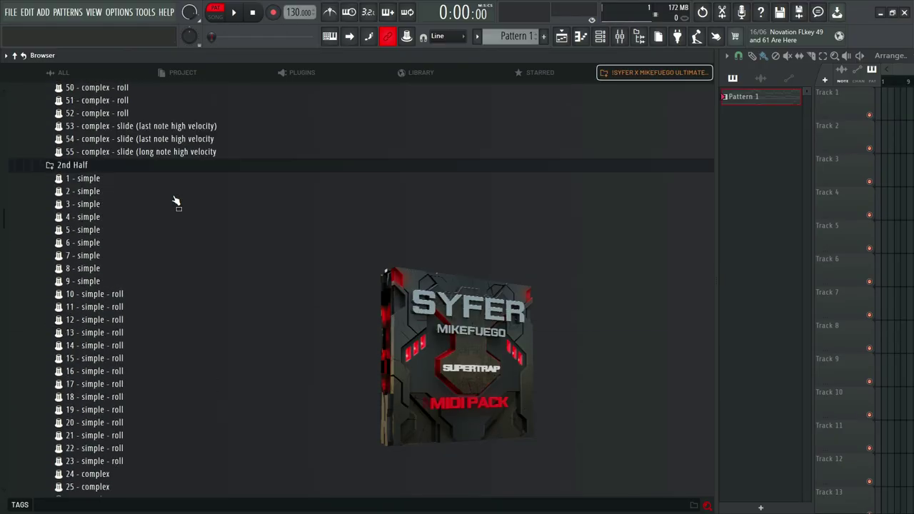
scroll(175, 200, "down", 20)
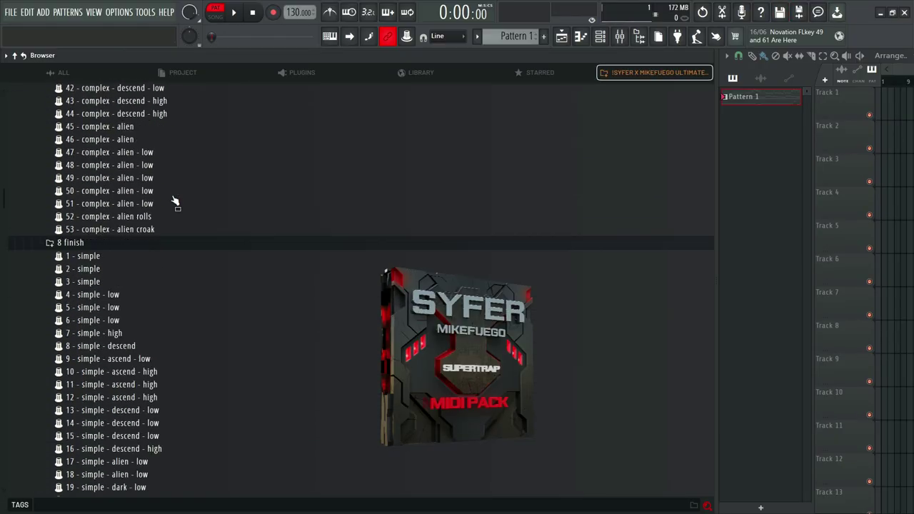
scroll(176, 201, "down", 20)
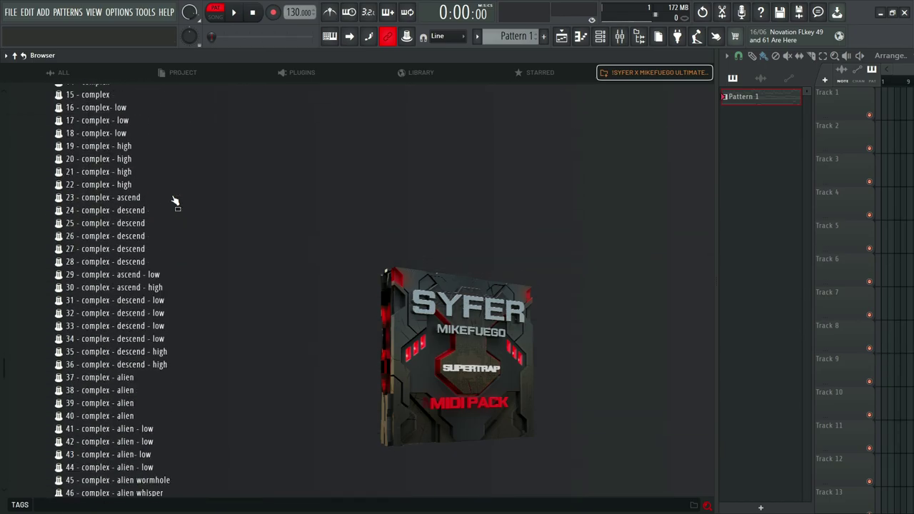
scroll(176, 201, "down", 20)
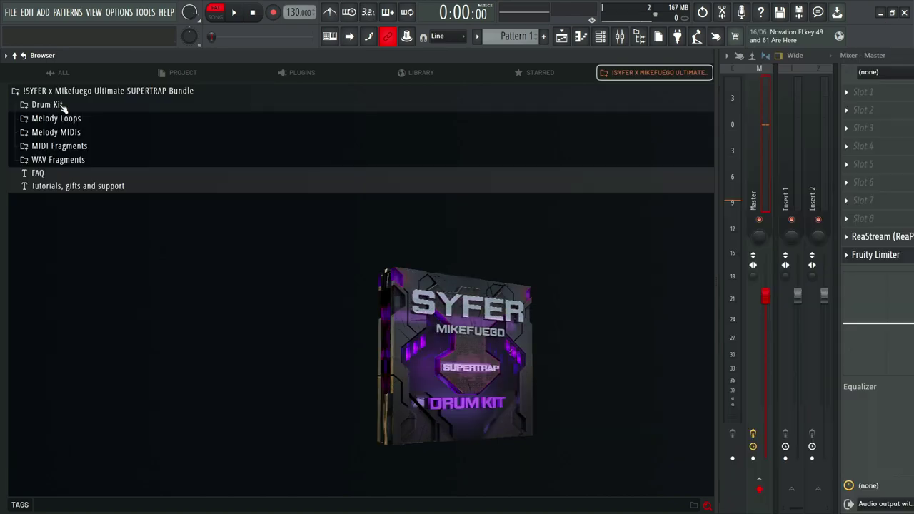
Step: Open the bundle's Drum Kit folder and audition several of its samples
left_click(72, 145)
key("Down")
key("Down")
key("Down")
left_click(64, 119)
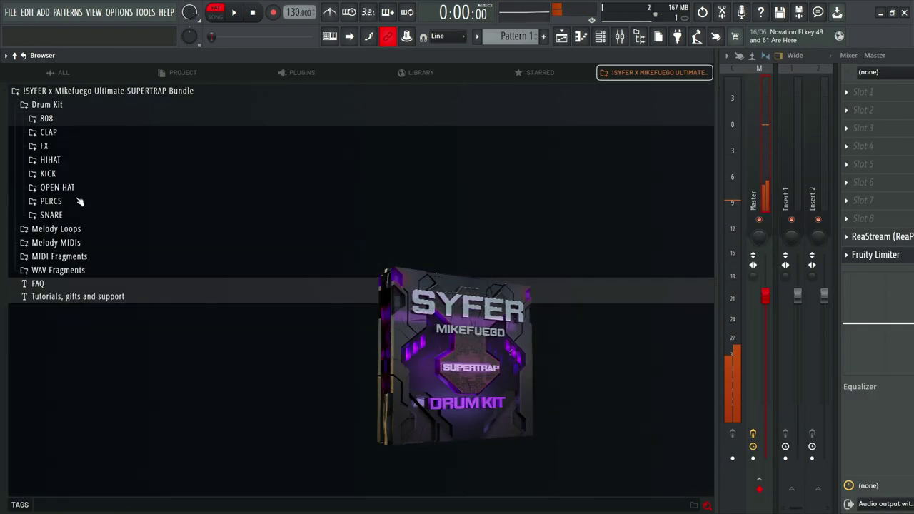
left_click(79, 201)
left_click(77, 229)
left_click(79, 241)
left_click(80, 266)
left_click(83, 292)
left_click(85, 318)
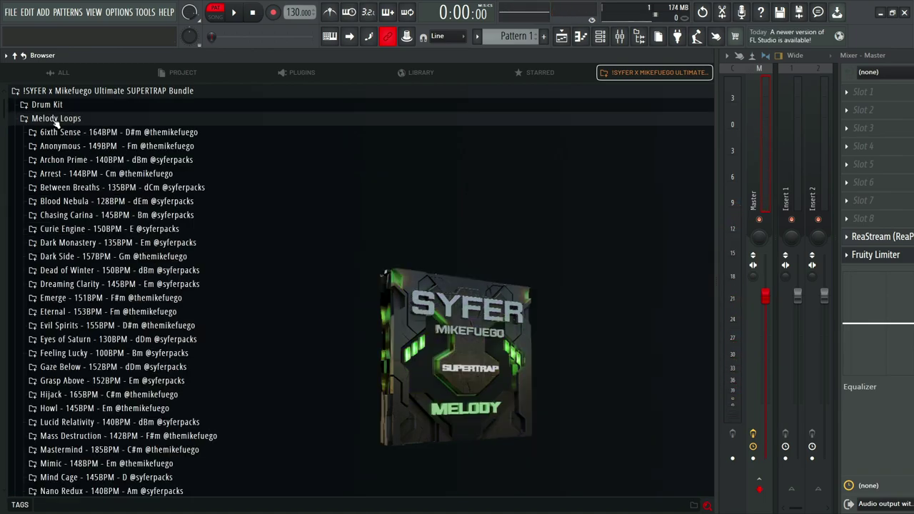
Step: Look through the Melody Loops folder down to the Melody MIDIs and fragment folders
scroll(64, 186, "down", 10)
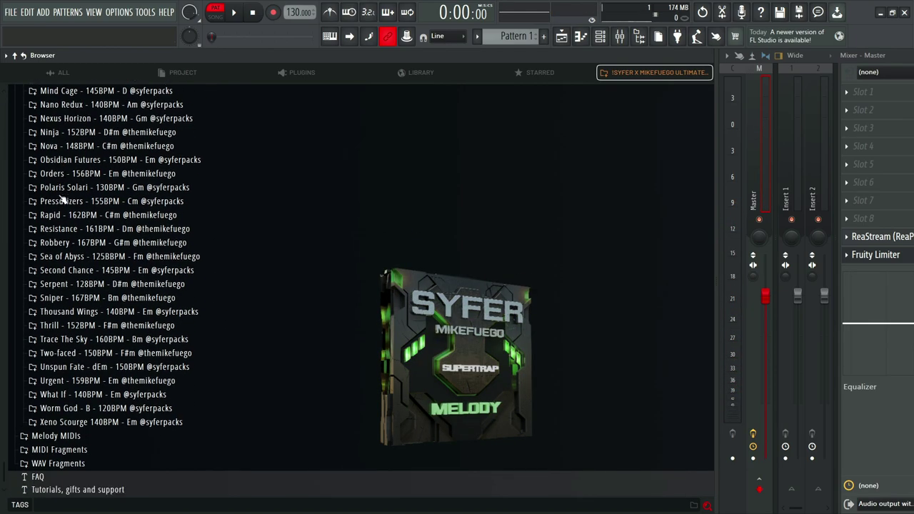
left_click(60, 395)
scroll(60, 394, "down", 2)
left_click(66, 397)
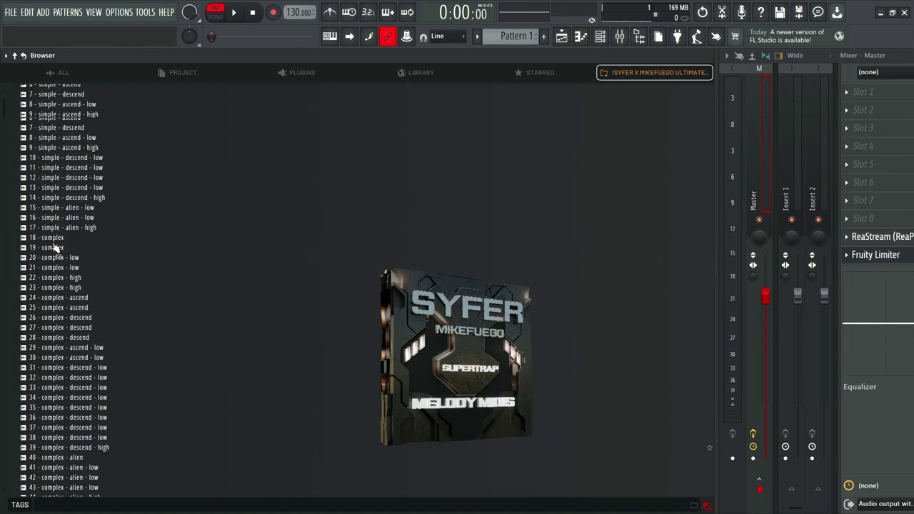
Step: Audition several complex alien WAV fragments, and look through the stems in the melody loop folders
left_click(53, 177)
left_click(51, 296)
scroll(51, 307, "down", 6)
left_click(53, 366)
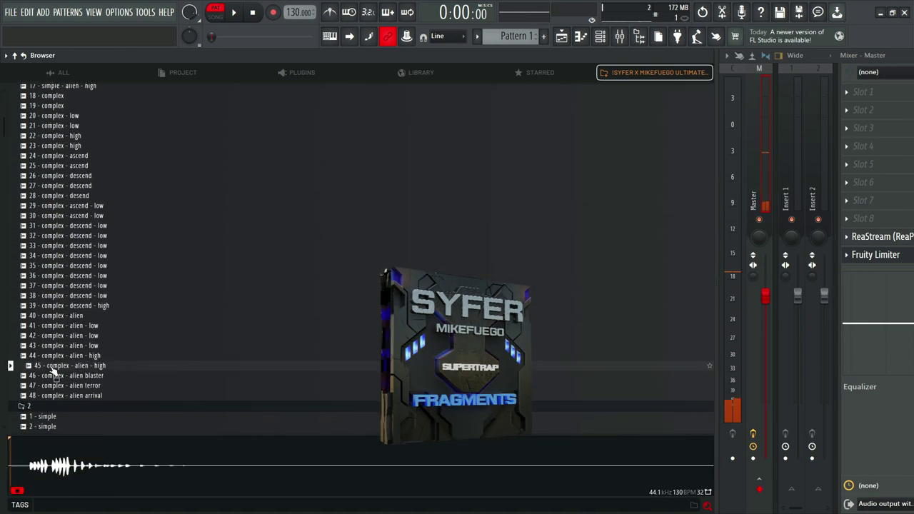
left_click(55, 357)
left_click(58, 345)
left_click(59, 327)
left_click(59, 317)
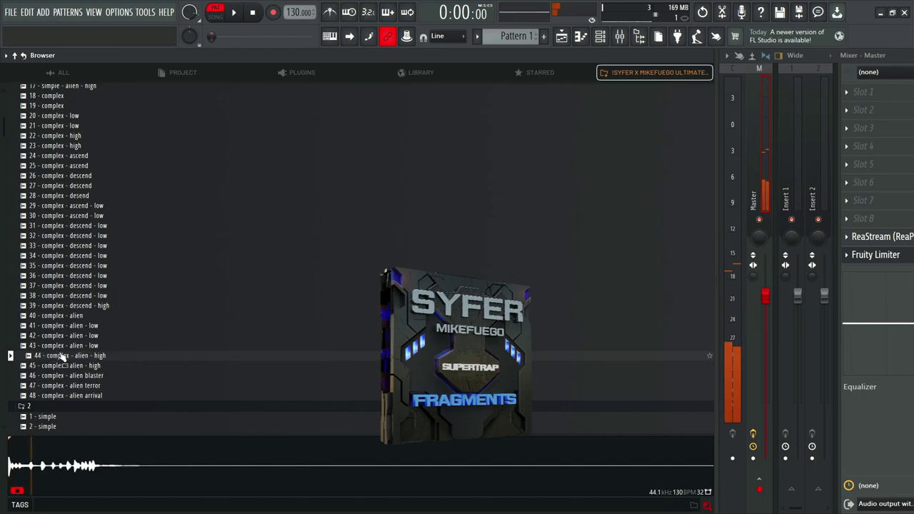
left_click(56, 305)
scroll(56, 305, "up", 15)
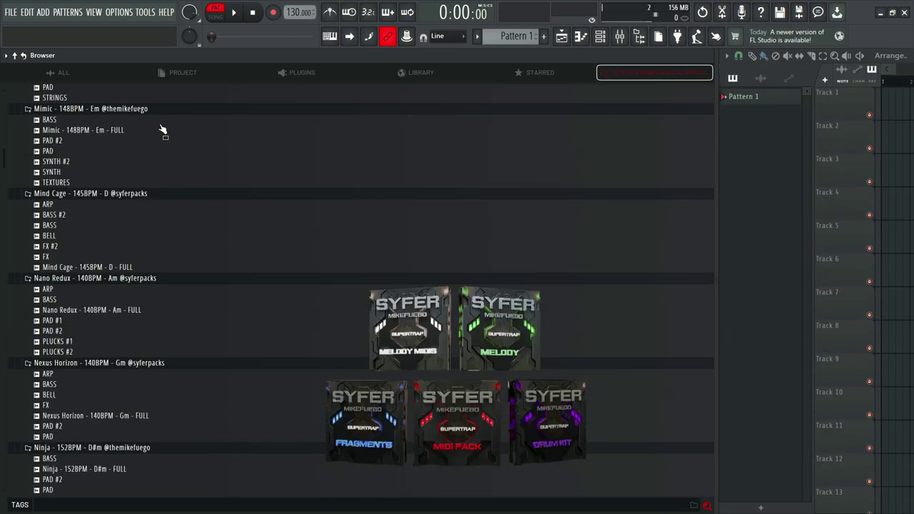
scroll(161, 128, "down", 15)
scroll(161, 129, "down", 20)
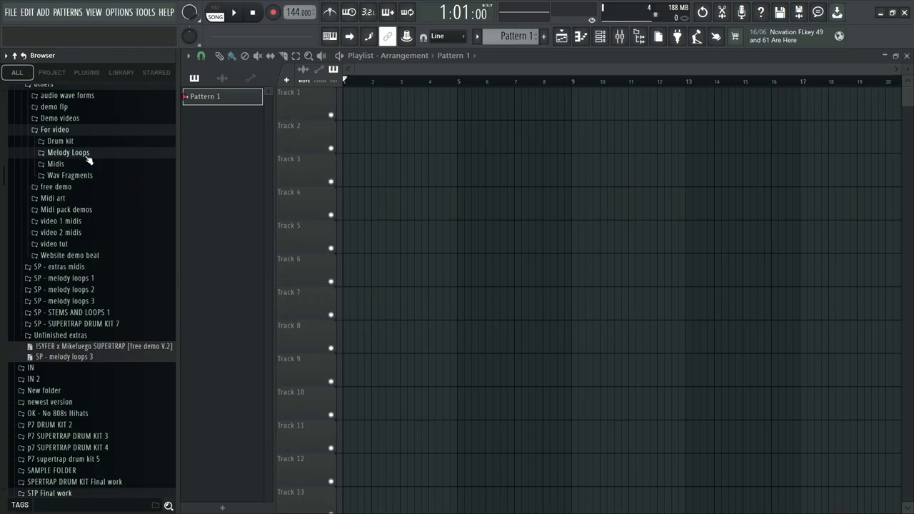
Step: Place the "Arrest - 144BPM - Cm - FULL" melody loop on Track 2, starting at bar 1
left_click(87, 154)
left_click(85, 136)
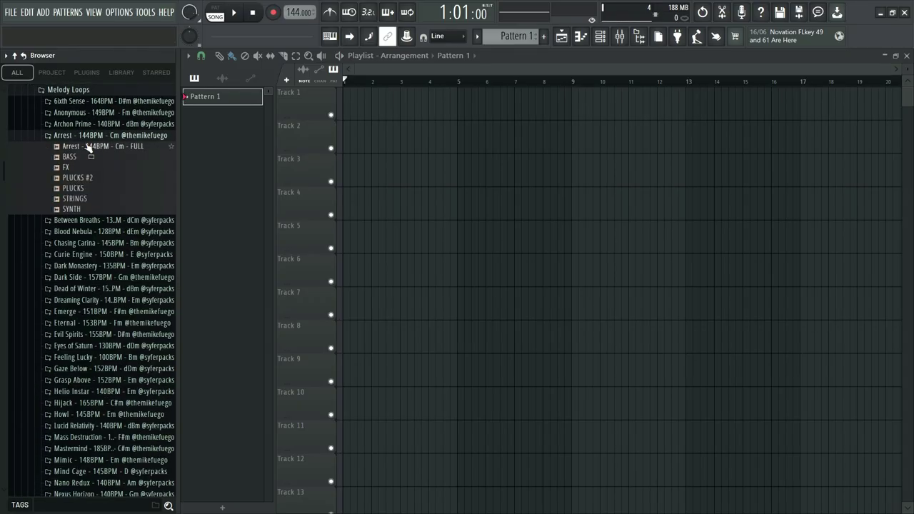
left_click(107, 146)
left_click_drag(108, 146, 418, 142)
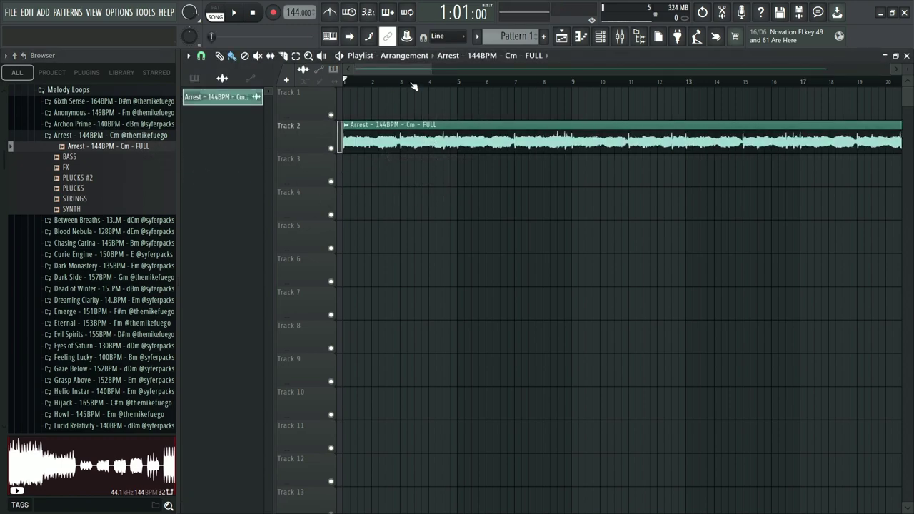
Step: Play the melody loop, slice its Track 2 clip at bar 5 and delete the part after the cut
key("space")
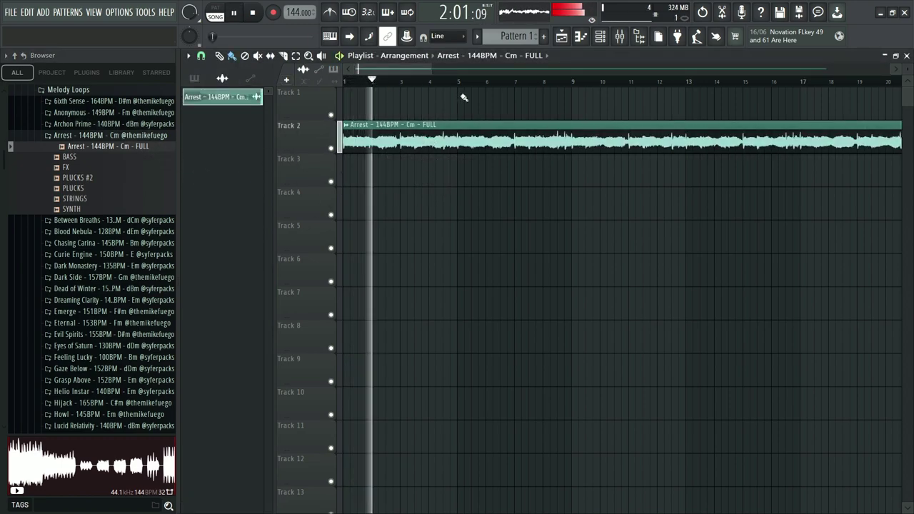
scroll(429, 98, "up", 2)
left_click_drag(502, 133, 561, 141)
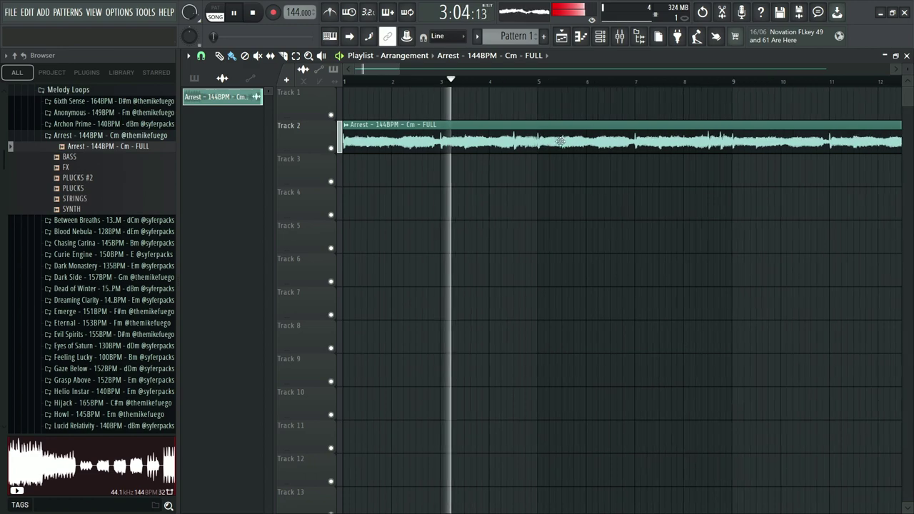
left_click(284, 55)
left_click(539, 131)
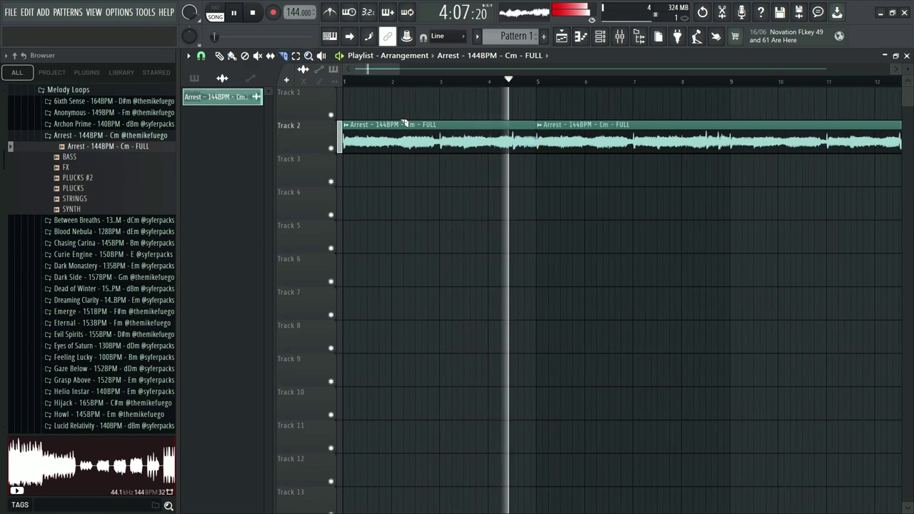
left_click(219, 56)
right_click(576, 148)
key("space")
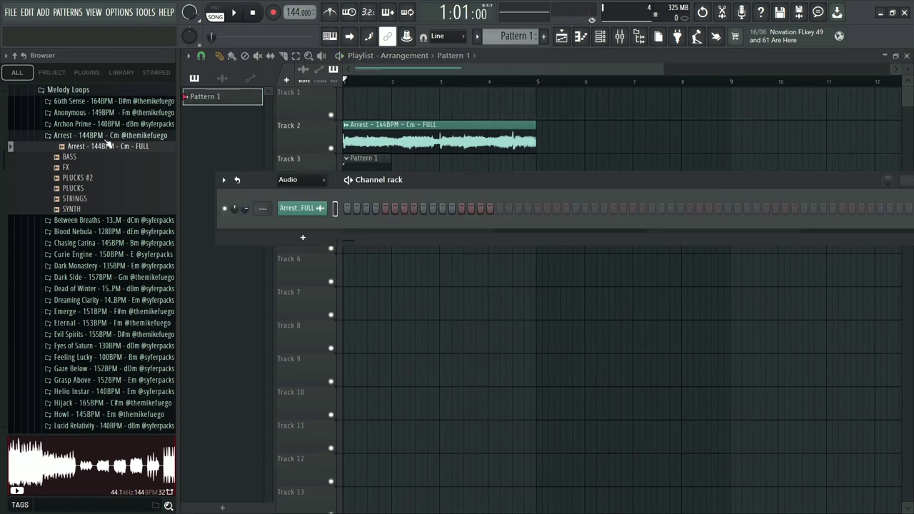
Step: Audition samples in the Drum kit's 808 folder and add 808 [Henchmen] to the channel rack
left_click(107, 137)
scroll(120, 145, "up", 2)
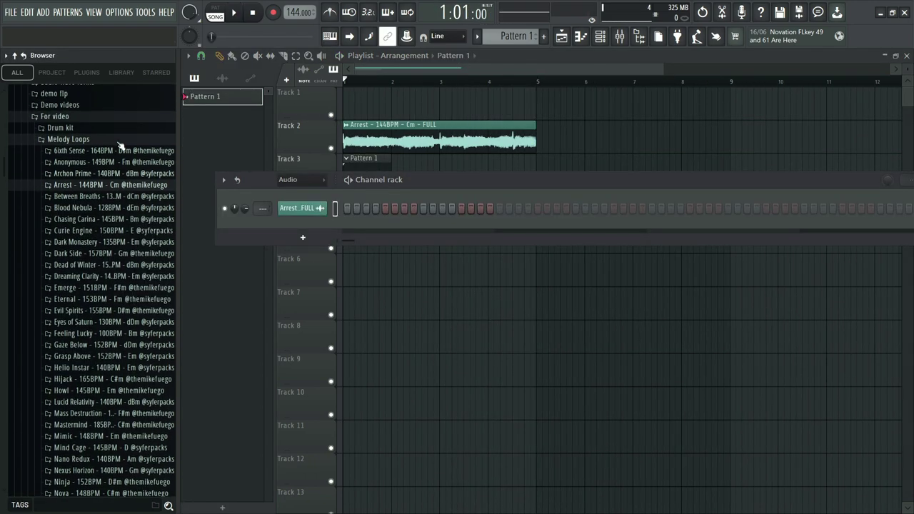
left_click(80, 152)
left_click(78, 142)
left_click(80, 152)
left_click(98, 139)
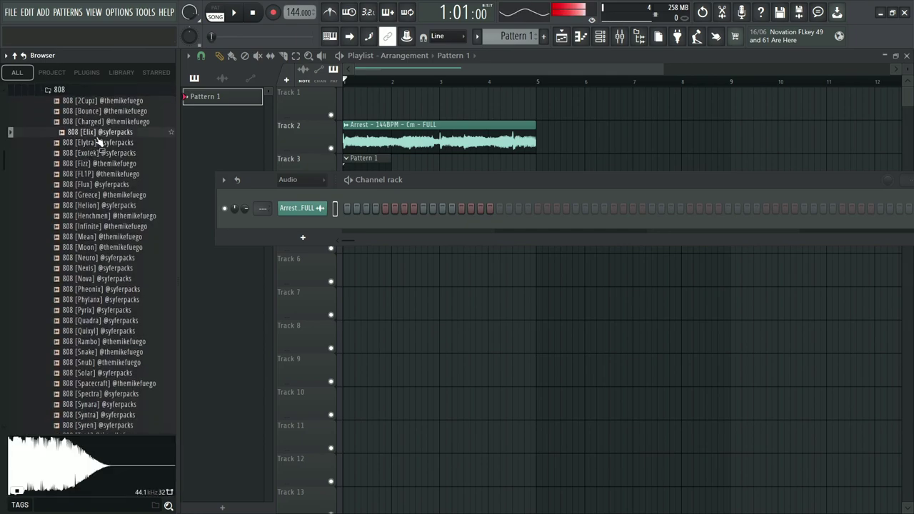
left_click(100, 152)
left_click(101, 174)
left_click(102, 195)
left_click(102, 216)
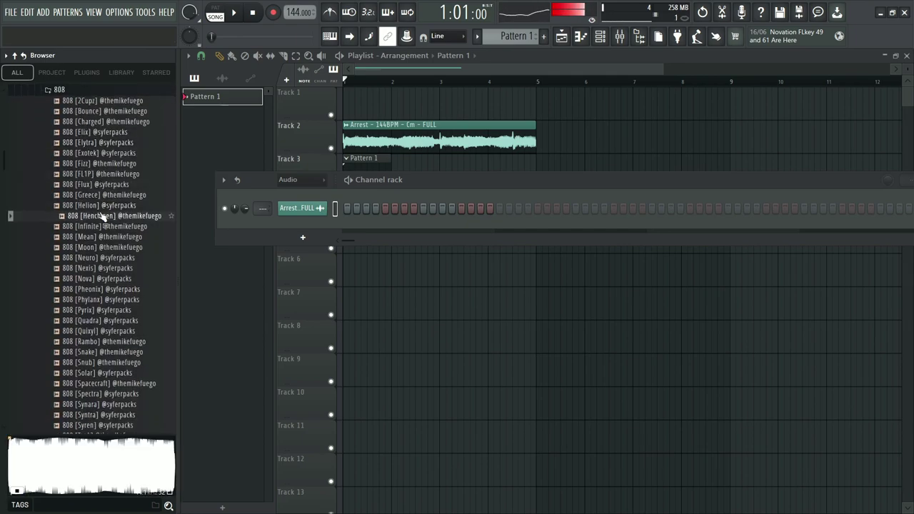
left_click_drag(246, 220, 279, 221)
Step: Add two clap samples from the Drum kit's CLAP folder as channels below the 808
left_click(77, 90)
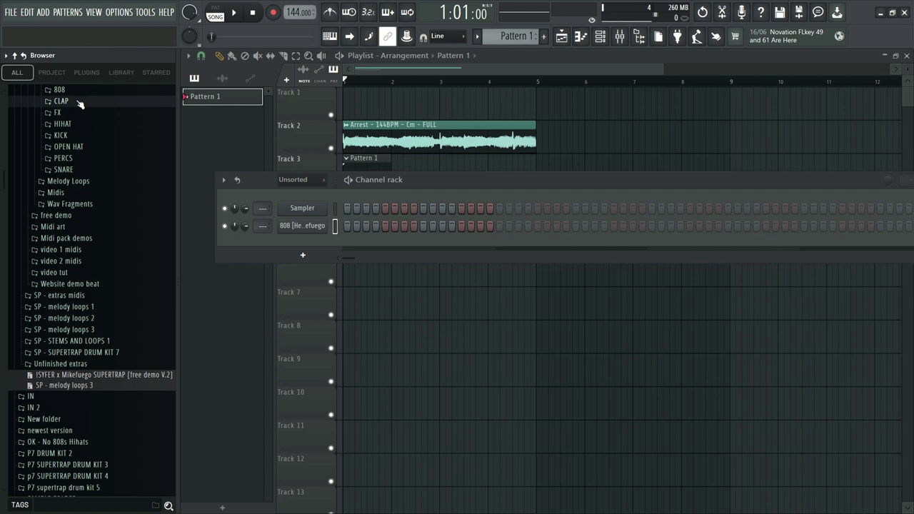
left_click(78, 101)
left_click(102, 133)
left_click_drag(105, 353, 280, 275)
scroll(100, 343, "down", 4)
left_click(98, 365)
Step: Add a snare sample from the Drum kit's SNARE folder as a channel below the claps
left_click(68, 416)
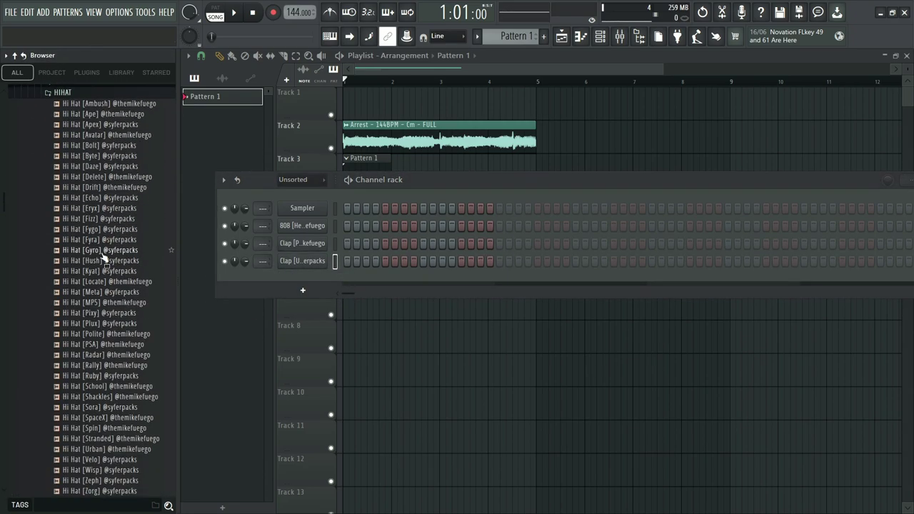
left_click(68, 91)
left_click(68, 133)
left_click(100, 123)
left_click_drag(100, 185, 280, 266)
left_click(68, 90)
Step: Add Open Hat [Lost Engine] from the Drum kit's OPEN HAT folder to the channel rack
left_click(81, 193)
scroll(78, 201, "down", 2)
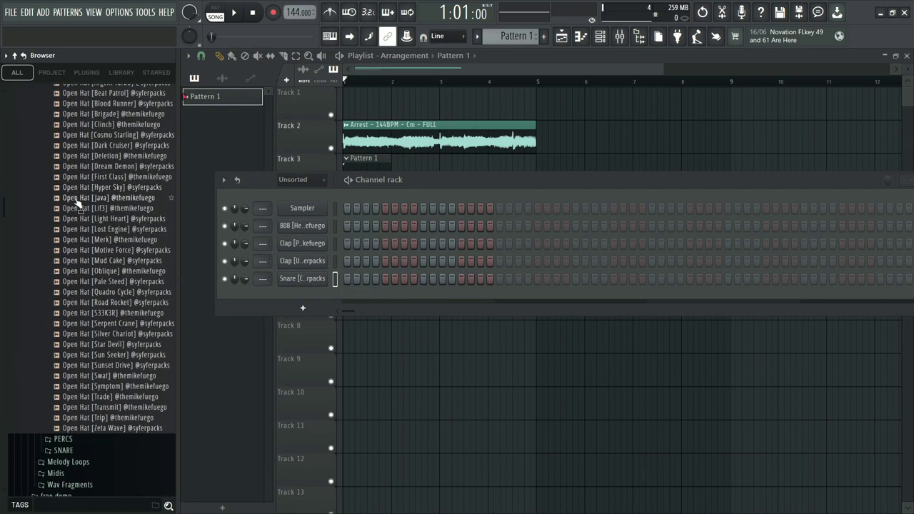
left_click(123, 271)
left_click_drag(113, 230, 300, 293)
scroll(100, 215, "up", 3)
left_click(69, 175)
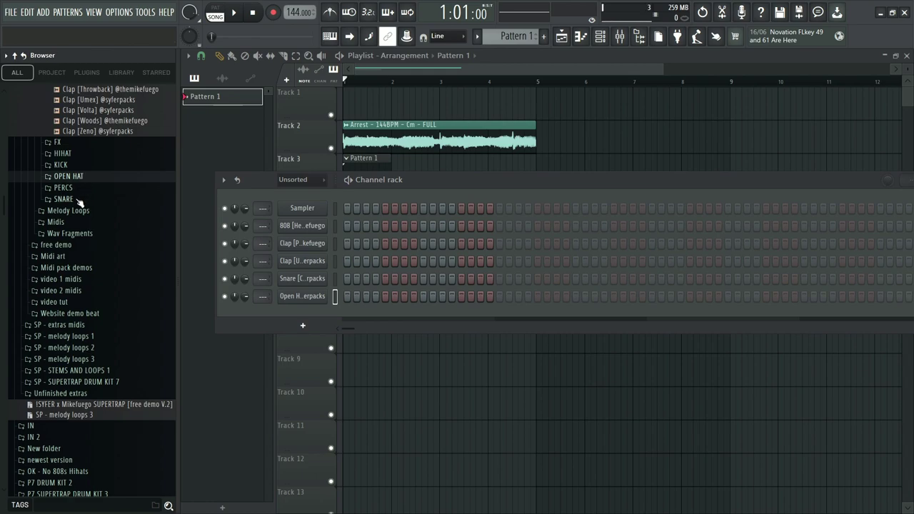
Step: Add a hi-hat sample from the Drum kit's HIHAT folder as a channel below the open hat
left_click(75, 154)
scroll(78, 172, "down", 2)
left_click_drag(94, 314, 235, 326)
scroll(76, 158, "up", 2)
left_click(73, 157)
Step: Add a kick sample from the Drum kit's KICK folder as a channel below the hi-hat
left_click(74, 166)
scroll(77, 167, "down", 1)
left_click_drag(89, 157, 282, 322)
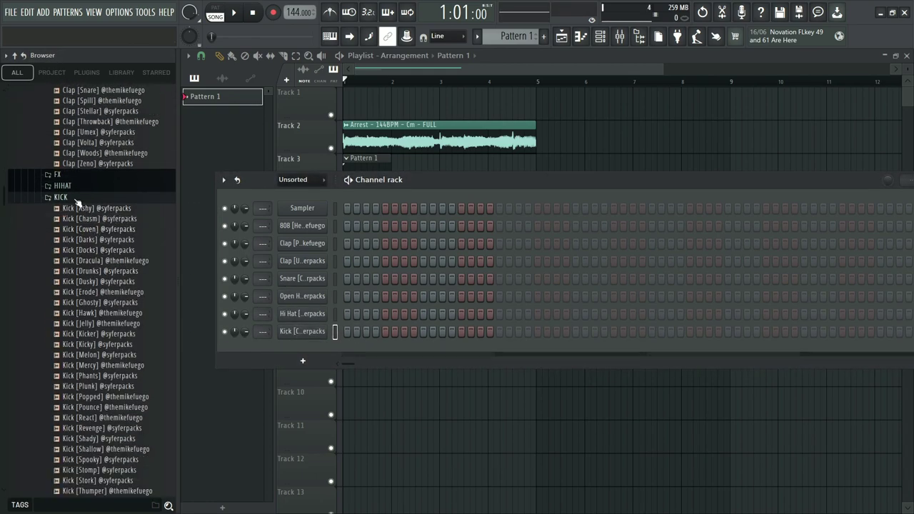
left_click(61, 197)
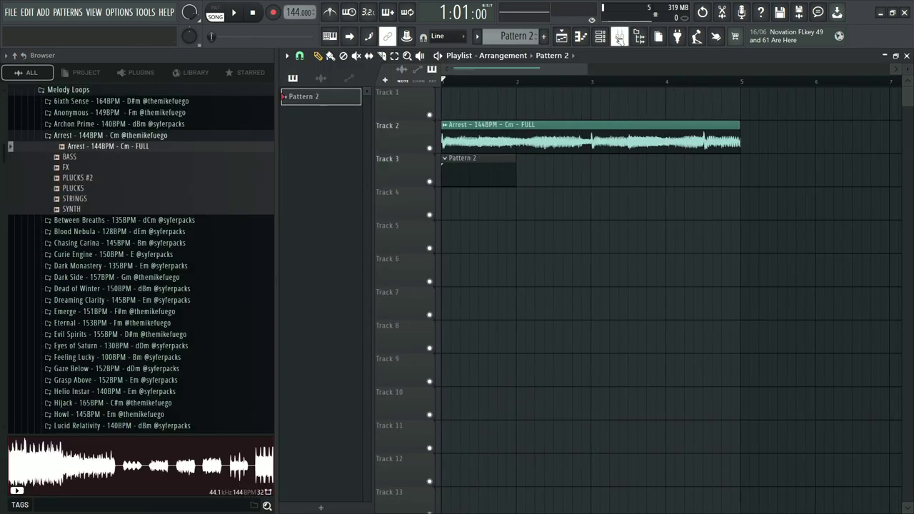
Step: Start playback and program the first clap channel in Pattern 2 with hits on steps 9, 25, 41 and 57
left_click(619, 37)
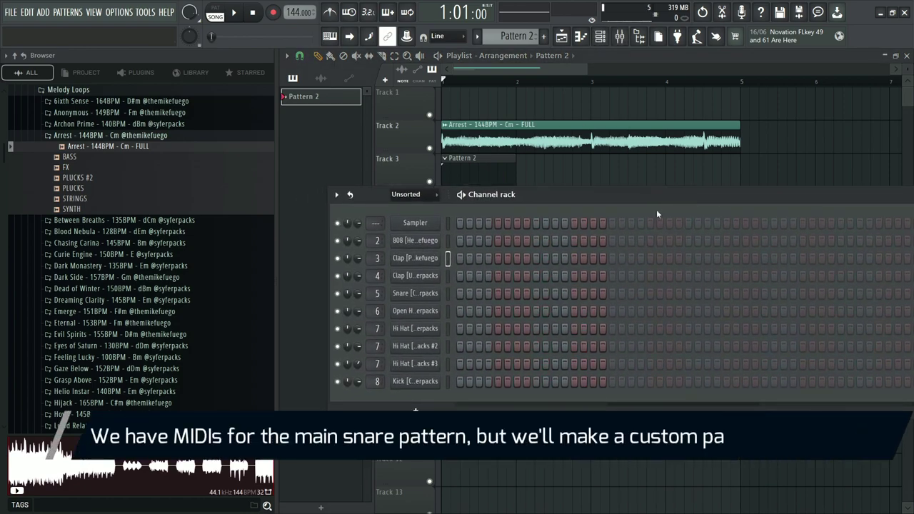
key("space")
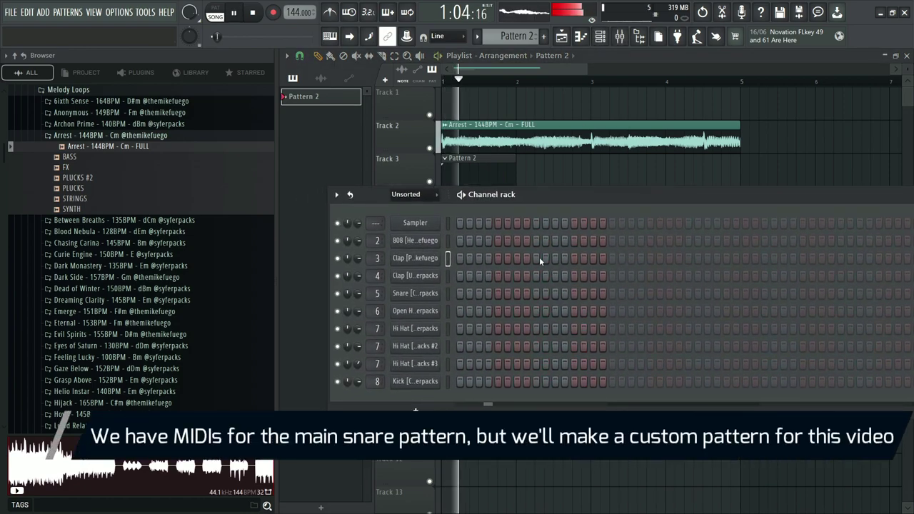
left_click(536, 258)
left_click(687, 261)
scroll(594, 260, "right", 9)
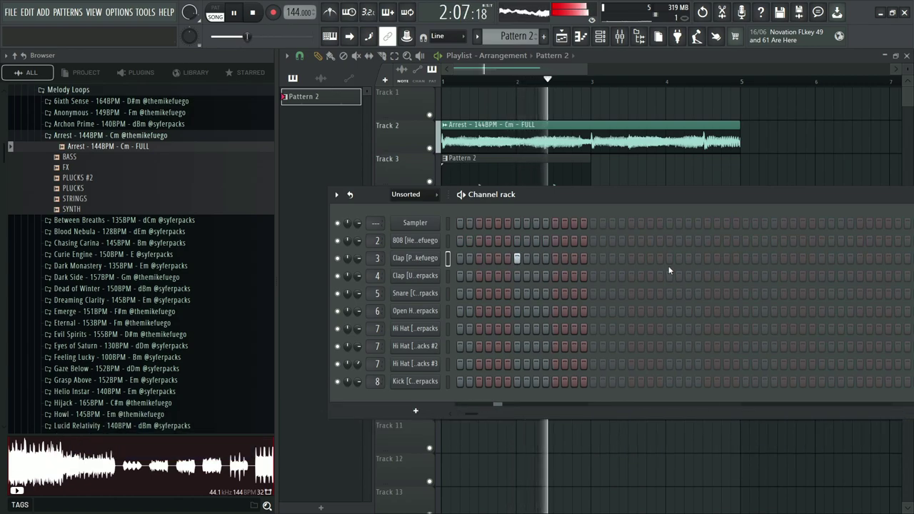
left_click(669, 262)
left_click(821, 260)
Step: Program the snare channel with hits on steps 9, 14, 15, 19, 25, 41, 46, 47, 51 and 57
left_click(536, 294)
left_click(583, 293)
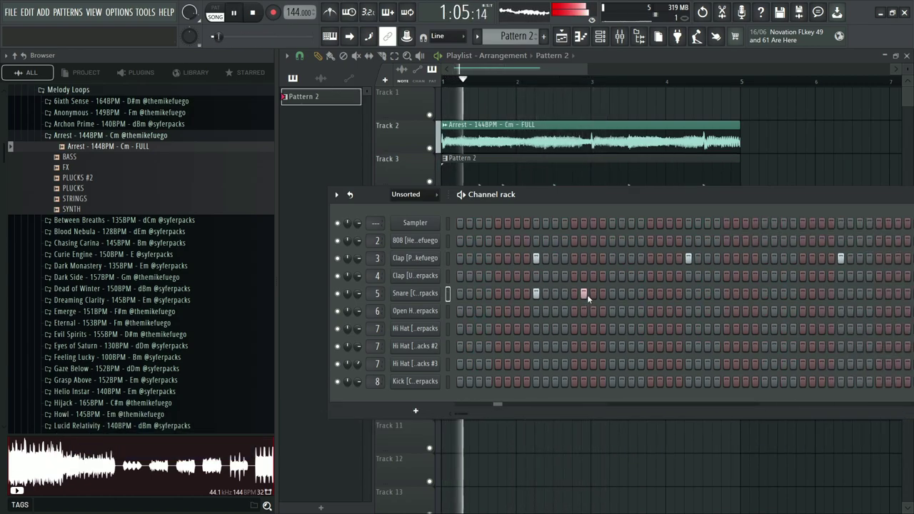
left_click(593, 294)
left_click(631, 294)
left_click(688, 295)
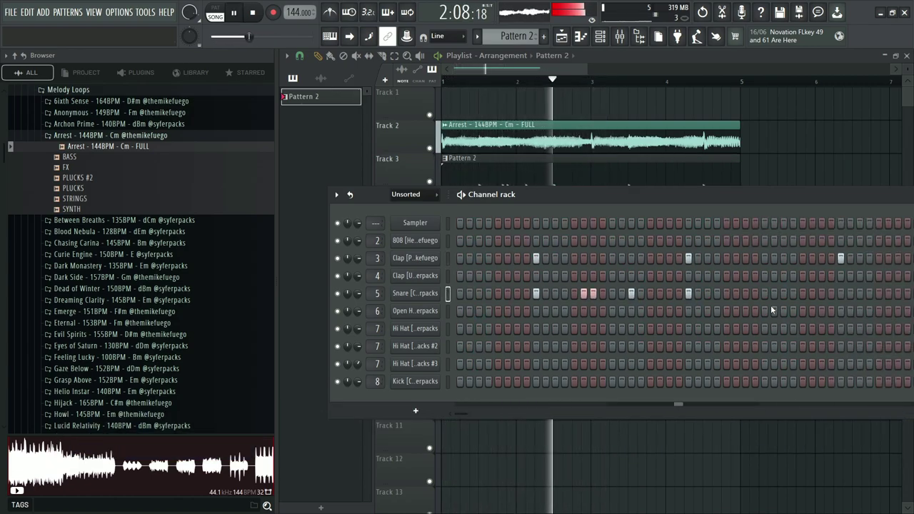
scroll(770, 305, "right", 8)
left_click(698, 293)
left_click(745, 294)
left_click(755, 294)
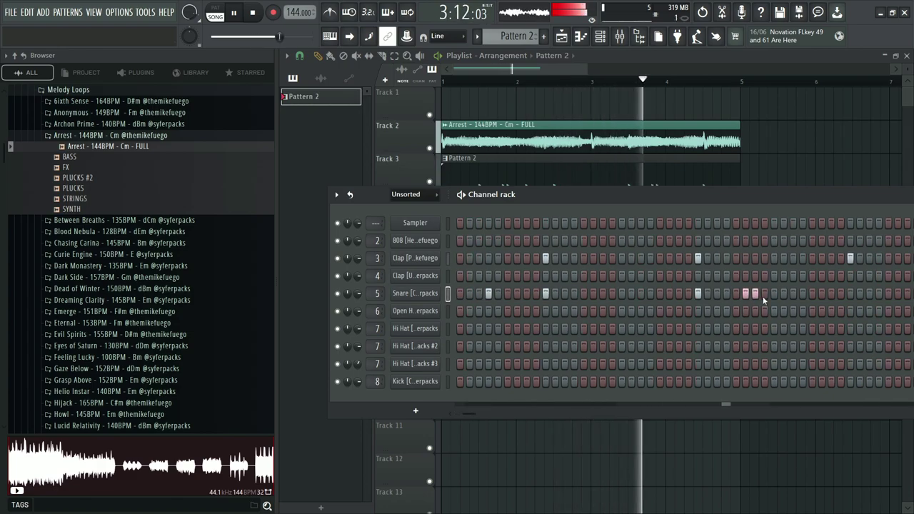
left_click(792, 294)
left_click(850, 293)
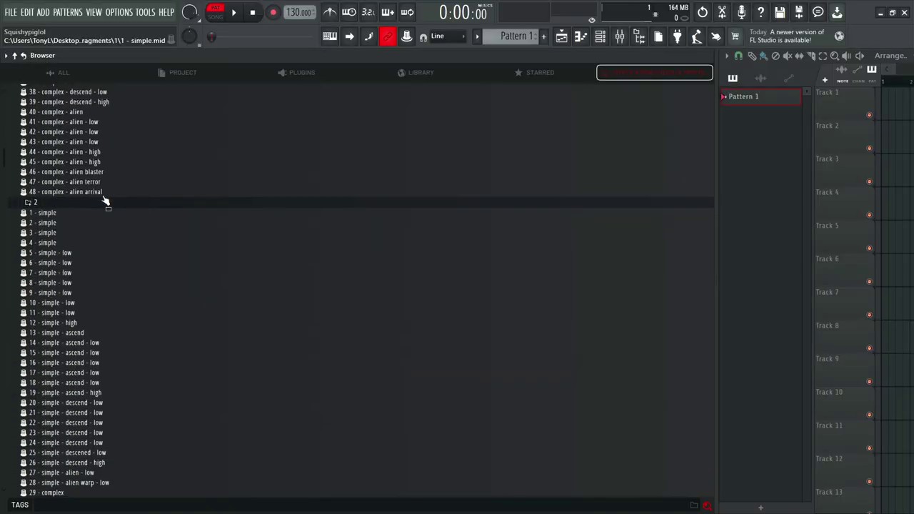
scroll(102, 200, "down", 15)
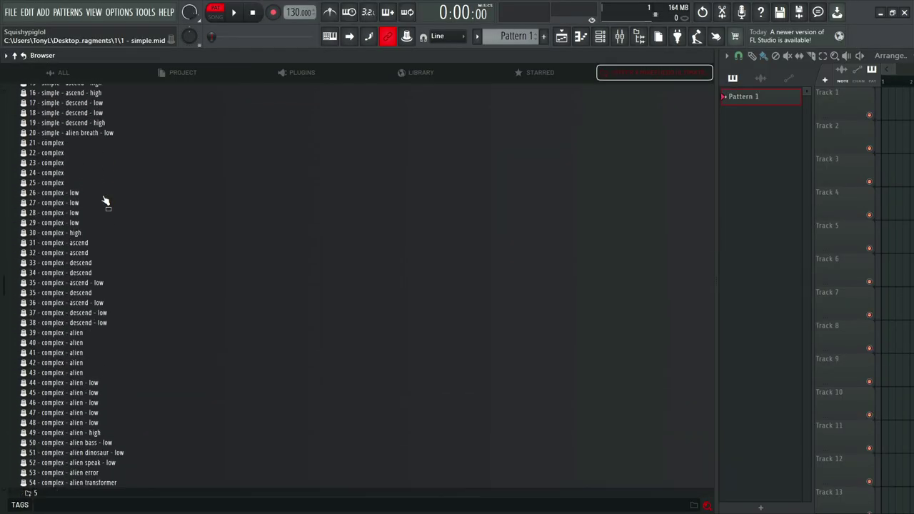
scroll(102, 200, "down", 15)
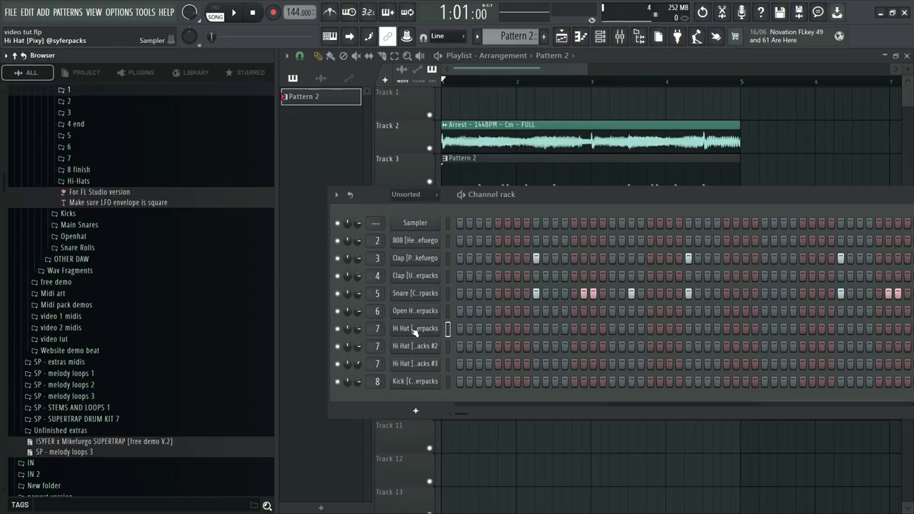
Step: Import the MIDI fragment 40 - complex - alien from Hi-Hat Fragments folder 1 into the first Hi Hat channel's piano roll and play it back
right_click(397, 331)
left_click(411, 325)
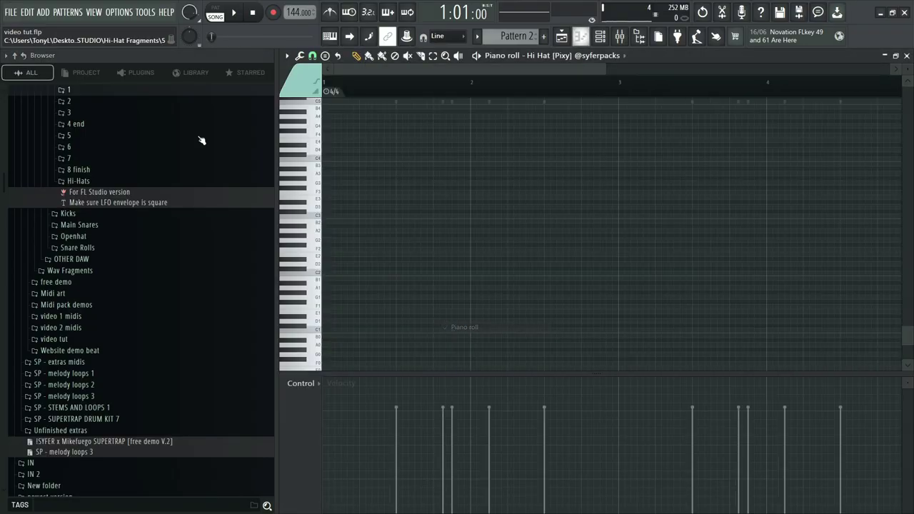
left_click(106, 95)
scroll(108, 214, "down", 5)
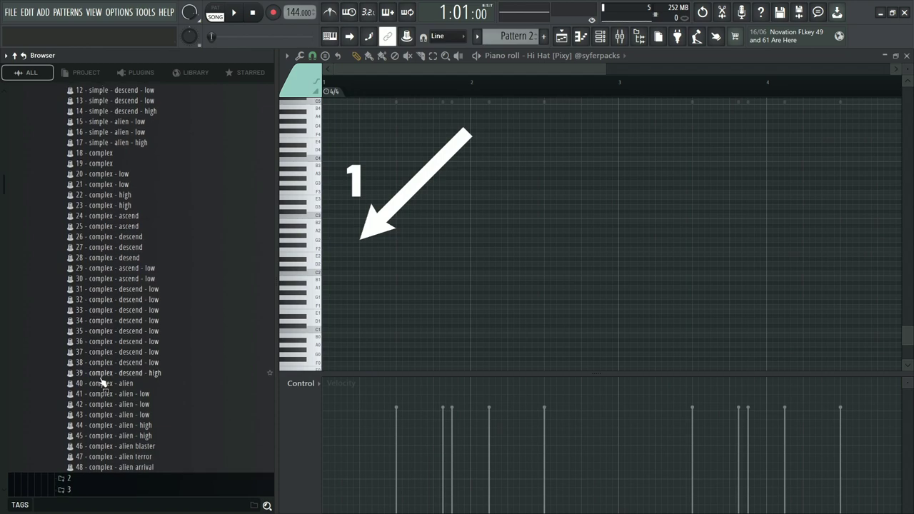
left_click_drag(102, 382, 480, 259)
left_click(548, 329)
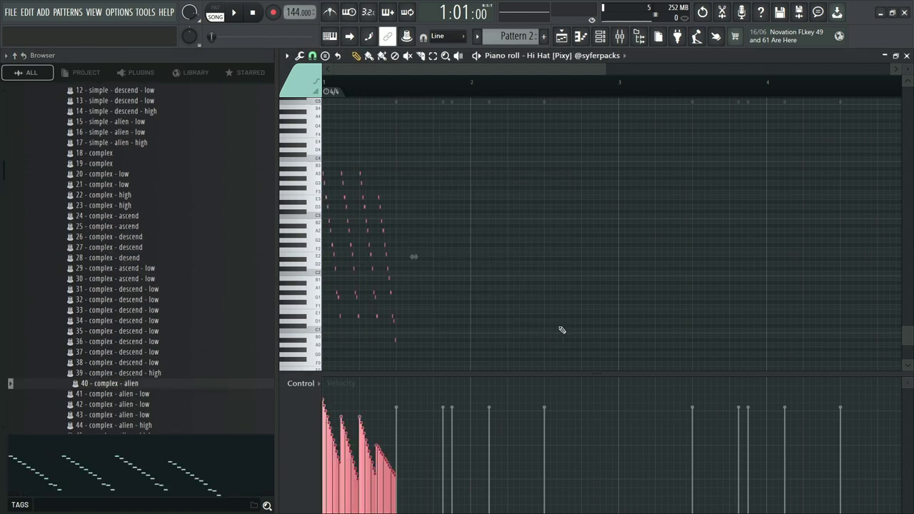
key("space")
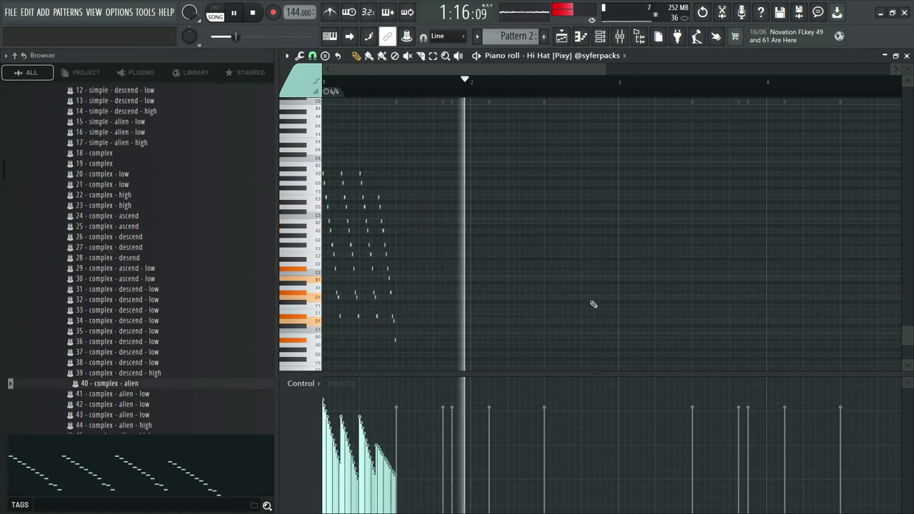
key("space")
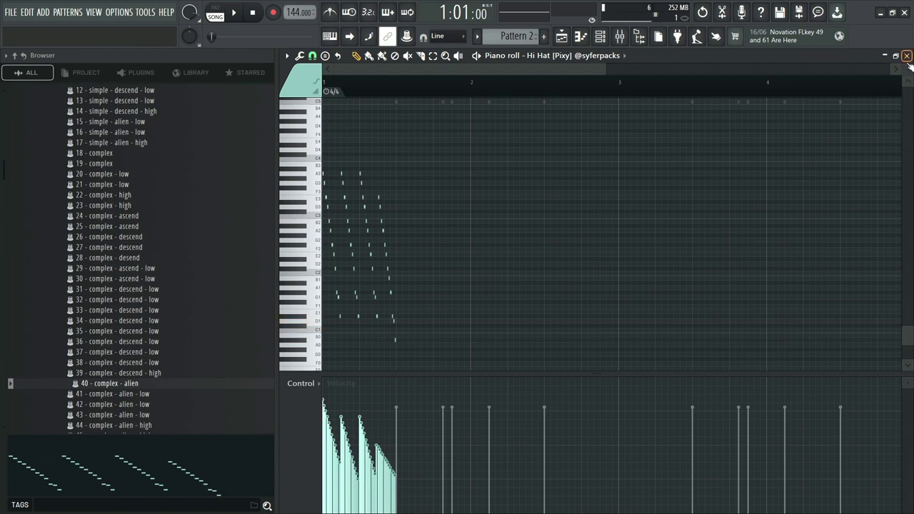
Step: Examine the volume envelope in the first Hi Hat channel's settings
left_click(907, 56)
left_click(415, 329)
left_click(325, 121)
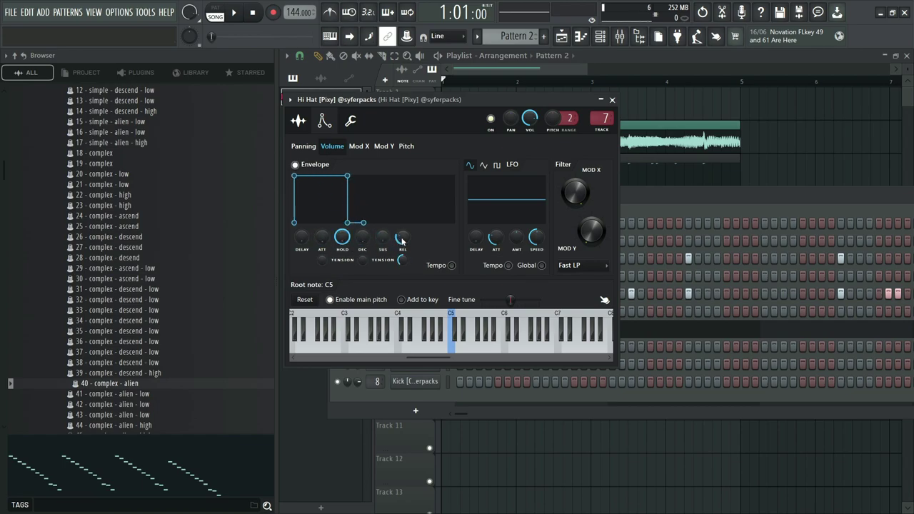
left_click(612, 100)
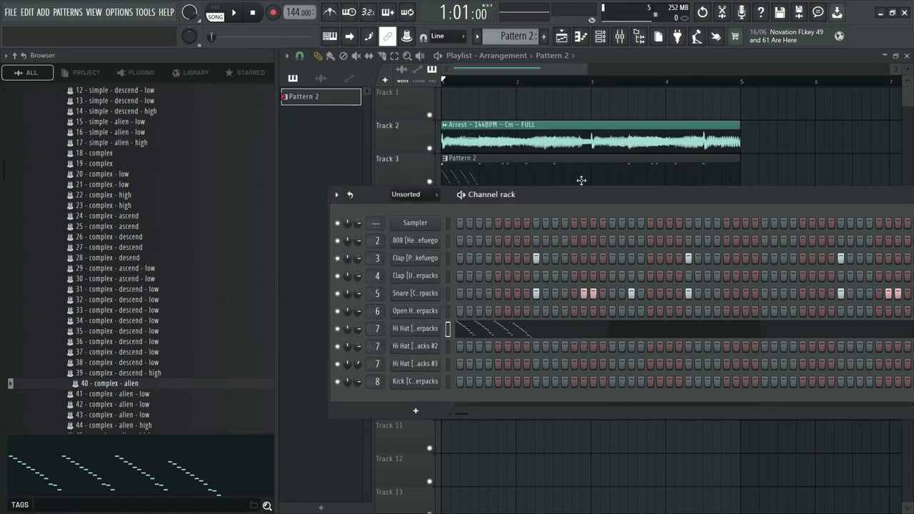
Step: Set the first Hi Hat channel to cut itself and play the pattern back in its piano roll
right_click(421, 336)
left_click(470, 397)
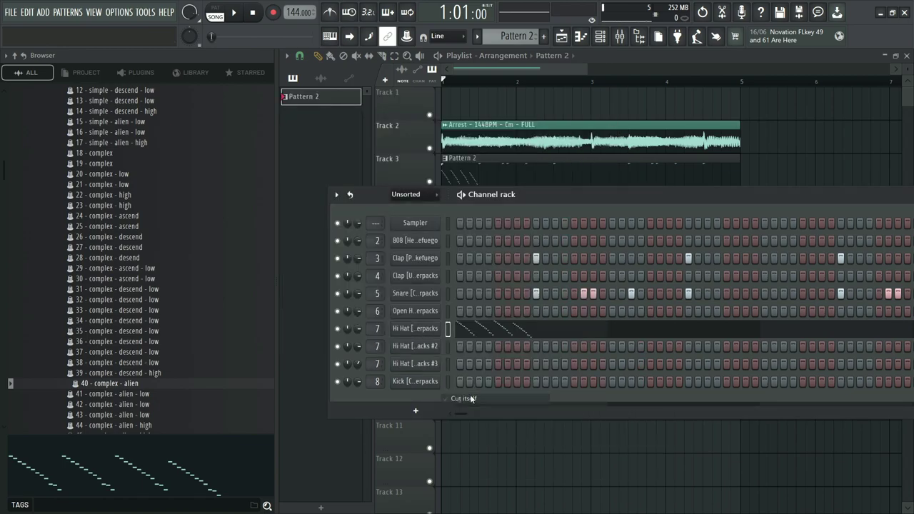
right_click(429, 333)
left_click(460, 330)
key("space")
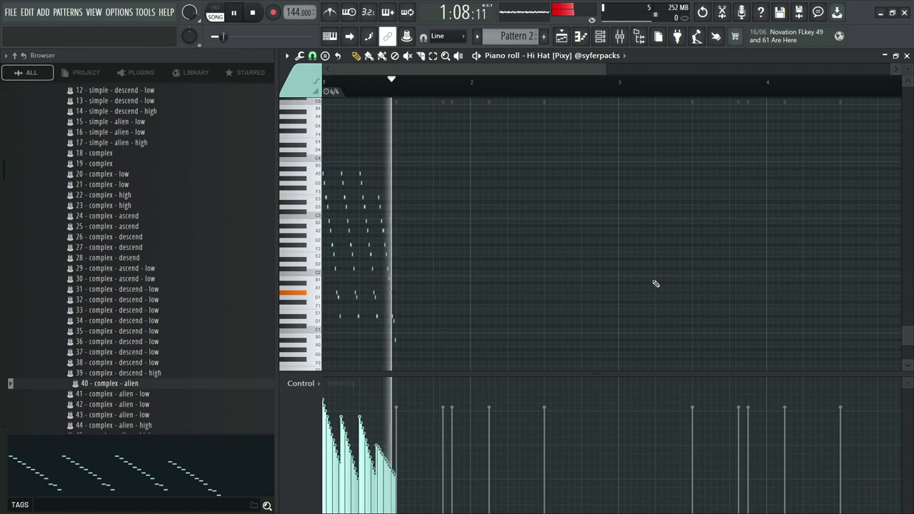
key("space")
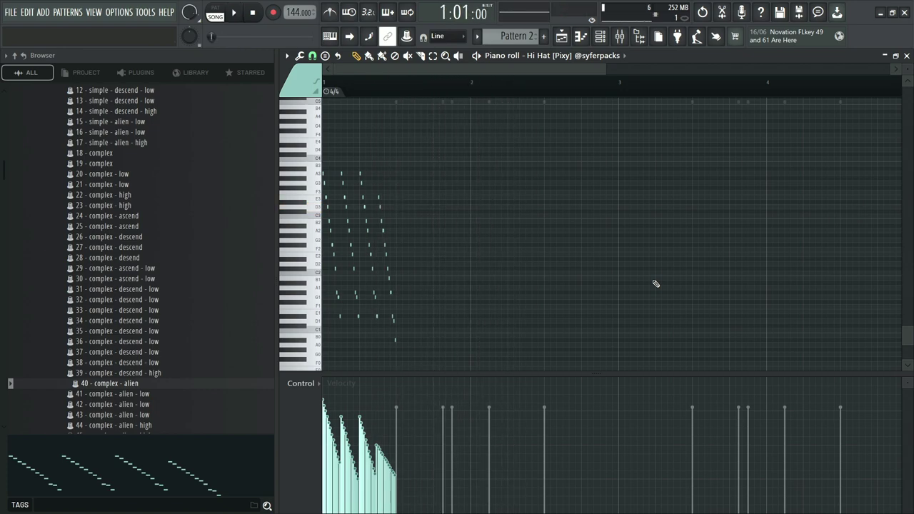
Step: Collapse Hi-Hat Fragments folder 1 and open folder 3 to reach its complex fragments
scroll(213, 226, "up", 7)
left_click(85, 215)
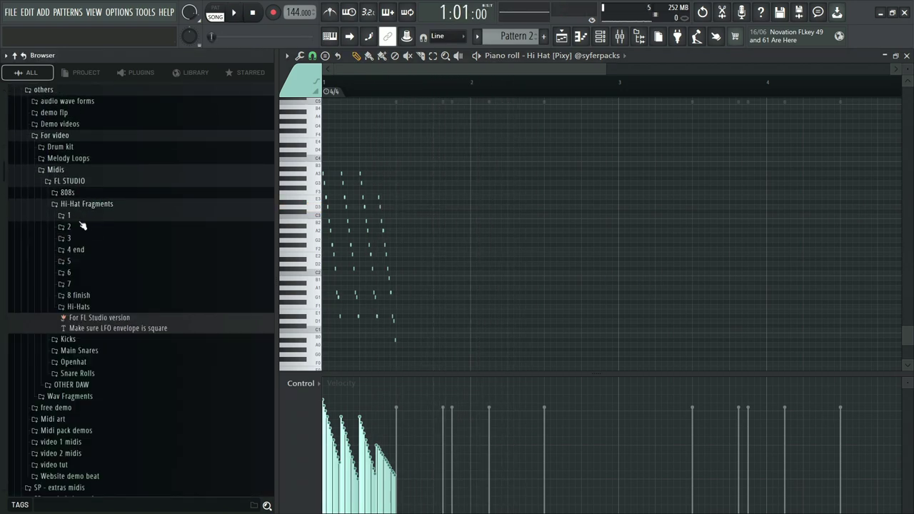
left_click(96, 238)
scroll(97, 238, "down", 4)
scroll(113, 220, "down", 2)
Step: Preview complex fragments in folder 3 and try 37 - complex - descend - low after the first hi-hat fragment
left_click(114, 228)
left_click(113, 269)
left_click(107, 301)
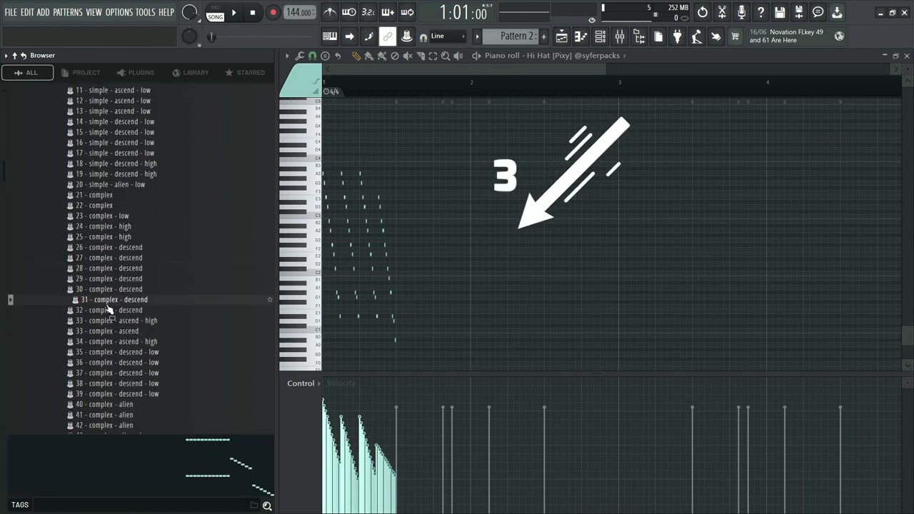
left_click(107, 311)
left_click(100, 373)
left_click_drag(105, 374, 485, 313)
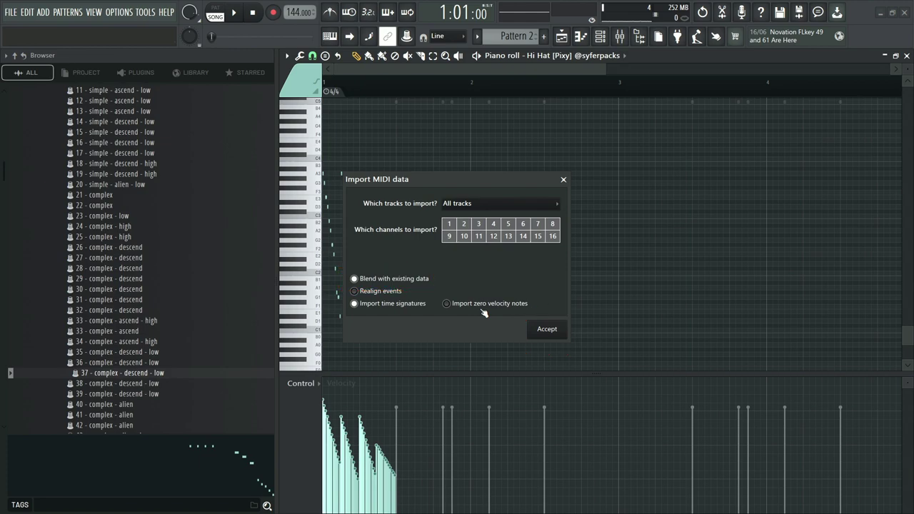
left_click(547, 329)
key("space")
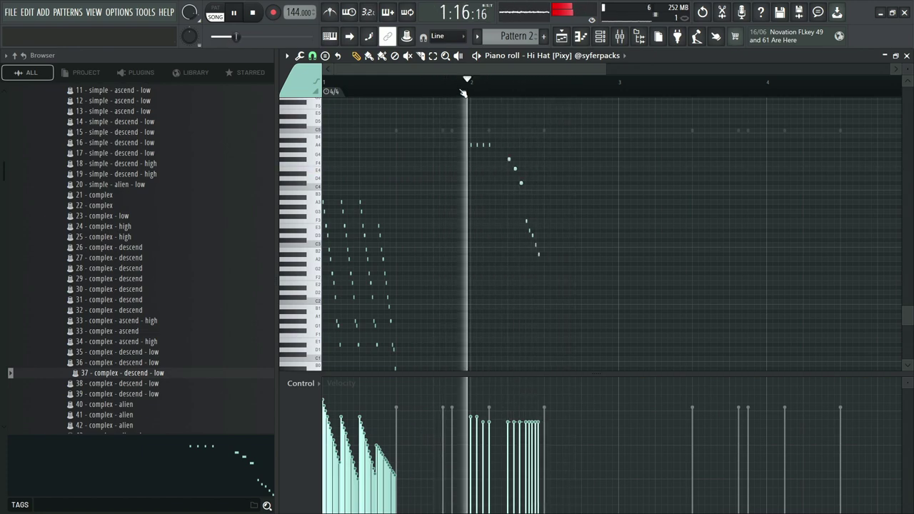
key("space")
key("ctrl+z")
Step: Try folder 3's fragment 42 - complex - alien in the hi-hat piano roll, blended with the existing notes
scroll(110, 255, "down", 4)
left_click_drag(109, 300, 470, 277)
left_click(354, 279)
left_click(546, 329)
key("space")
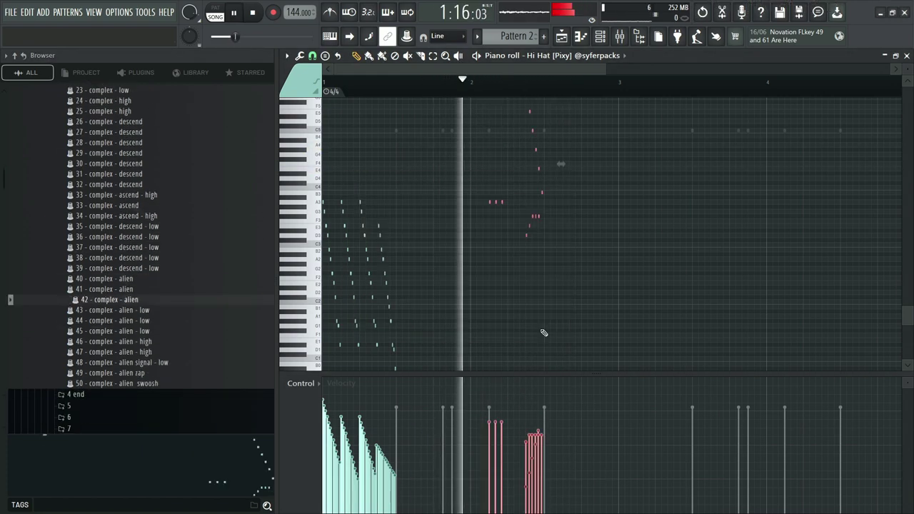
key("ctrl+d")
scroll(544, 330, "up", 1)
key("space")
key("ctrl+z")
Step: Import folder 3's fragment 33 - complex - ascend into the hi-hat piano roll and play it back
scroll(142, 271, "up", 3)
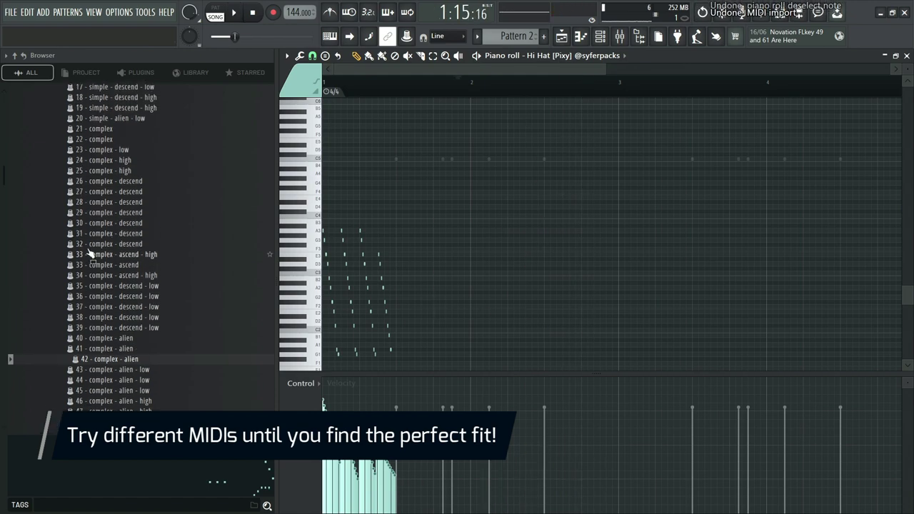
left_click(146, 270)
left_click_drag(146, 269, 464, 278)
left_click(547, 329)
key("space")
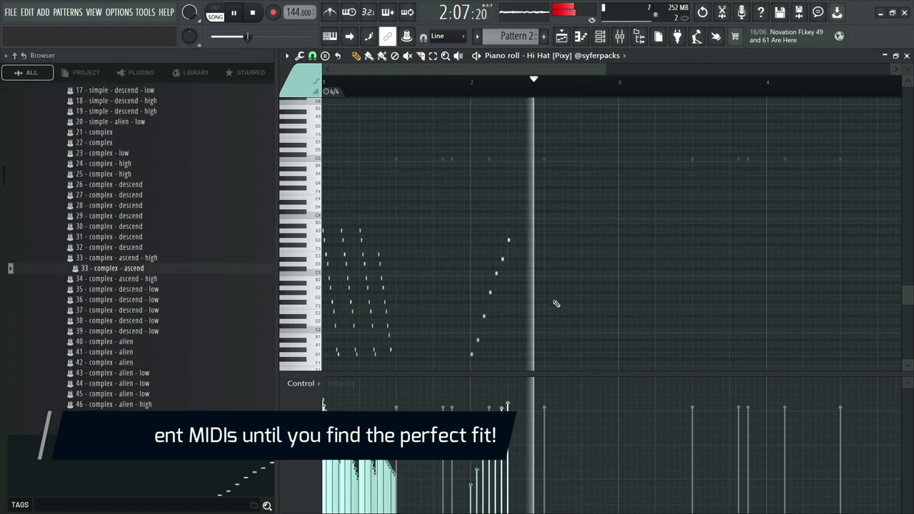
key("space")
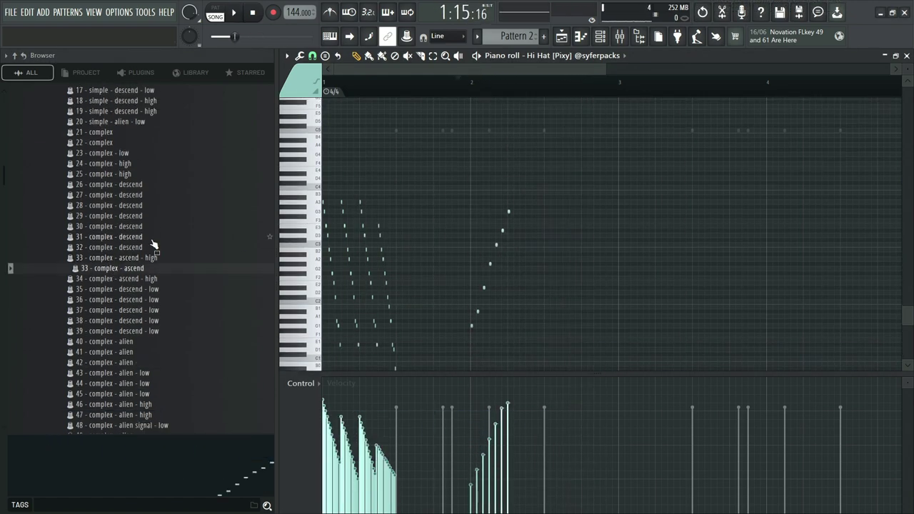
Step: Open Hi-Hat Fragments folder 5 and try its fragment 42 - complex - alien in bar 3 of the hi-hat piano roll
scroll(151, 241, "down", 10)
left_click(86, 154)
scroll(103, 220, "down", 8)
left_click_drag(112, 342, 432, 283)
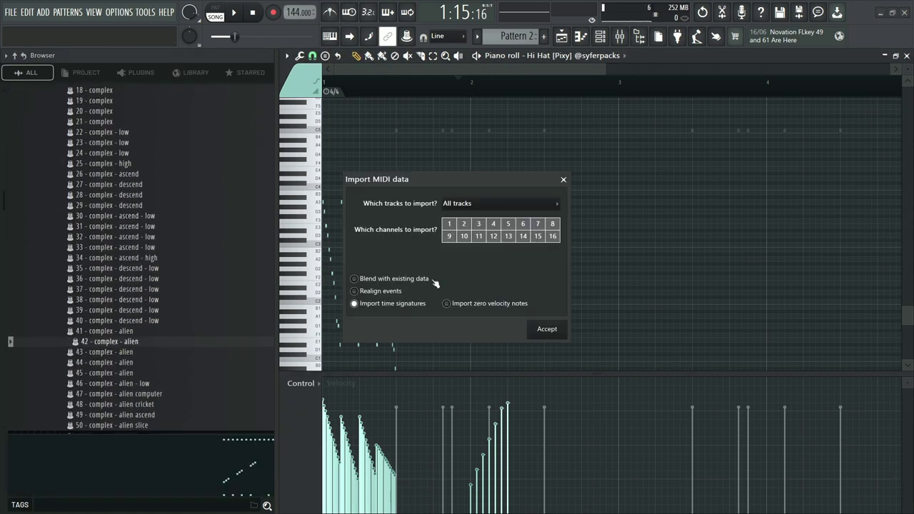
left_click(547, 329)
key("space")
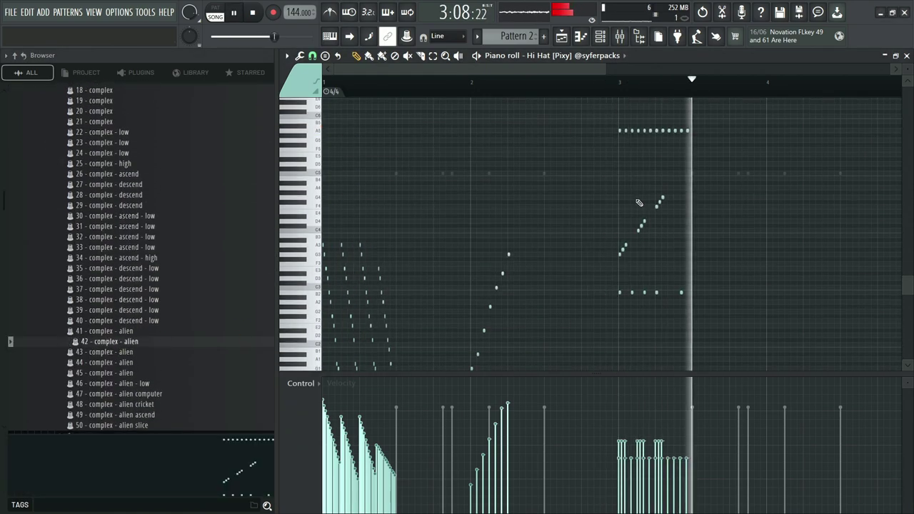
key("space")
key("ctrl+z")
Step: Try folder 5's fragment 50 - complex - alien slice in bar 3 of the hi-hat piano roll
scroll(116, 250, "down", 2)
left_click_drag(117, 363, 572, 280)
key("space")
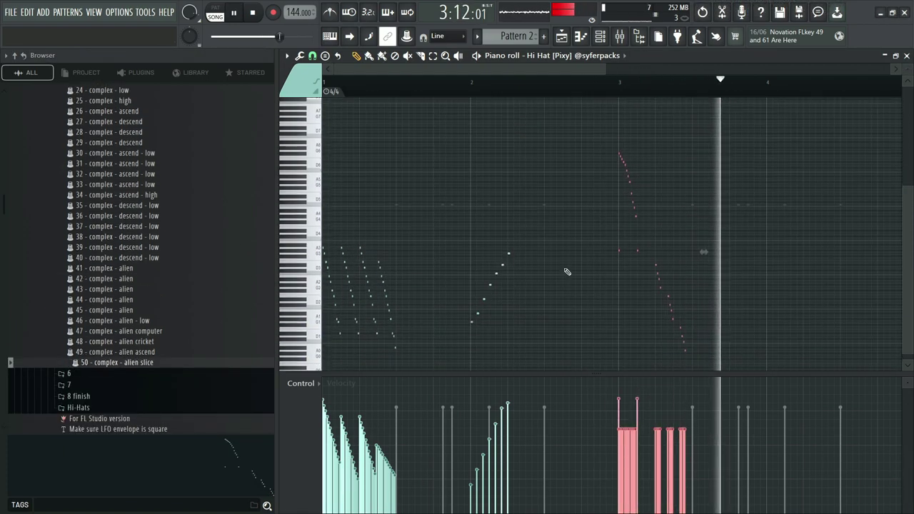
key("space")
key("ctrl+z")
Step: Try folder 5's fragment 29 - complex - descend in bar 3 of the hi-hat piano roll
scroll(125, 215, "up", 2)
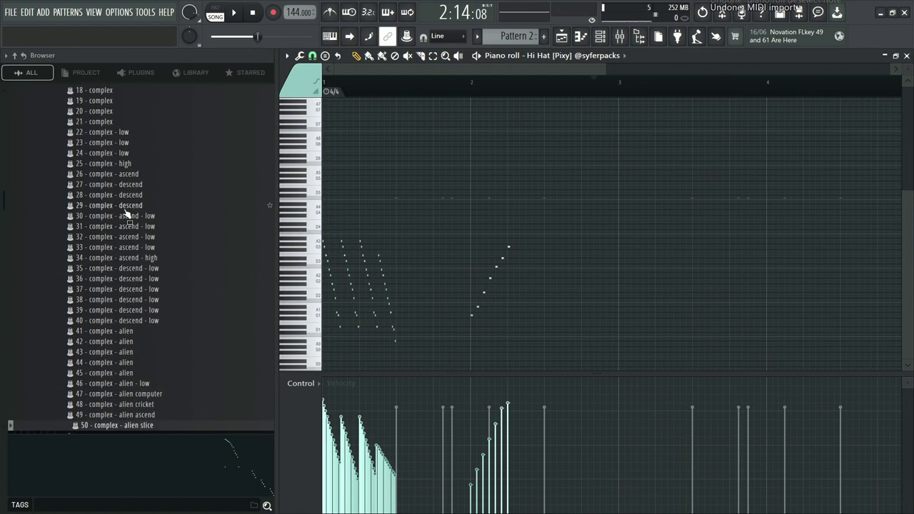
left_click_drag(125, 211, 624, 267)
left_click(547, 329)
key("space")
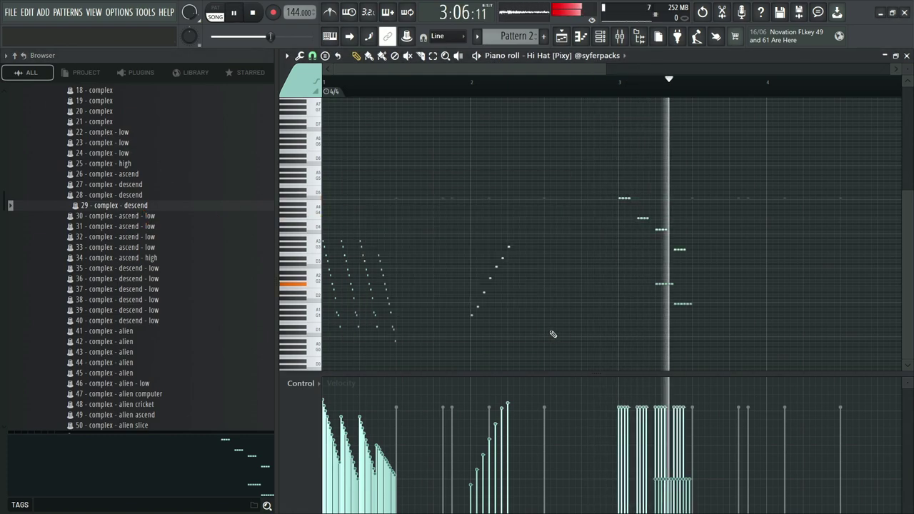
key("space")
key("ctrl+z")
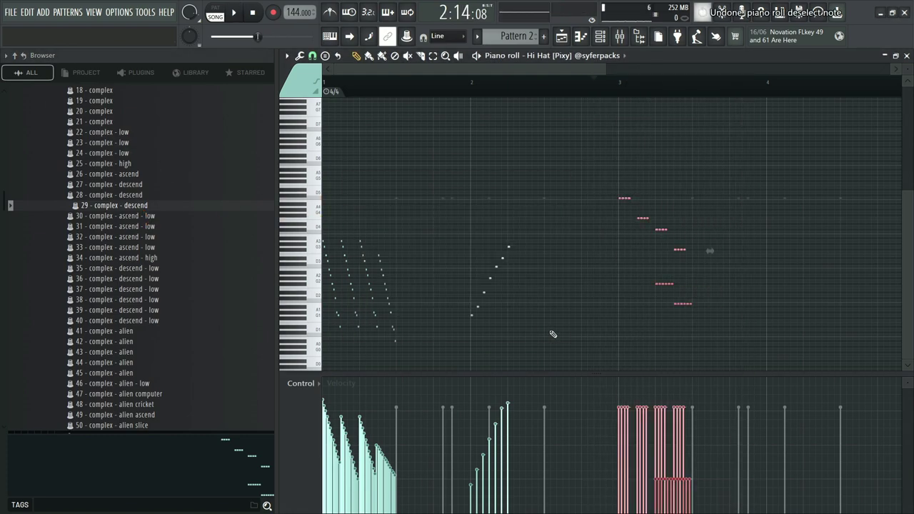
key("ctrl+z")
Step: Import the fragment 42 - complex - alien - low from Hi-Hat Fragments folder 6 into the hi-hat piano roll
scroll(107, 247, "down", 4)
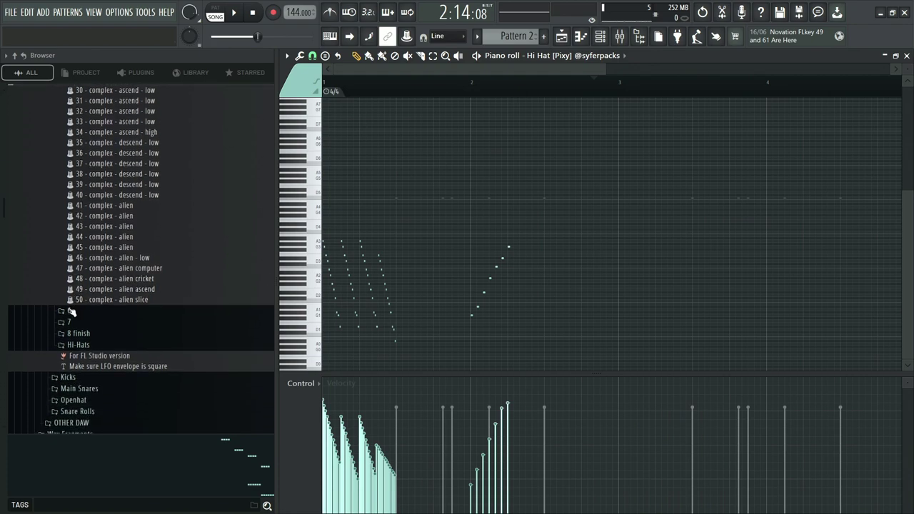
left_click(71, 311)
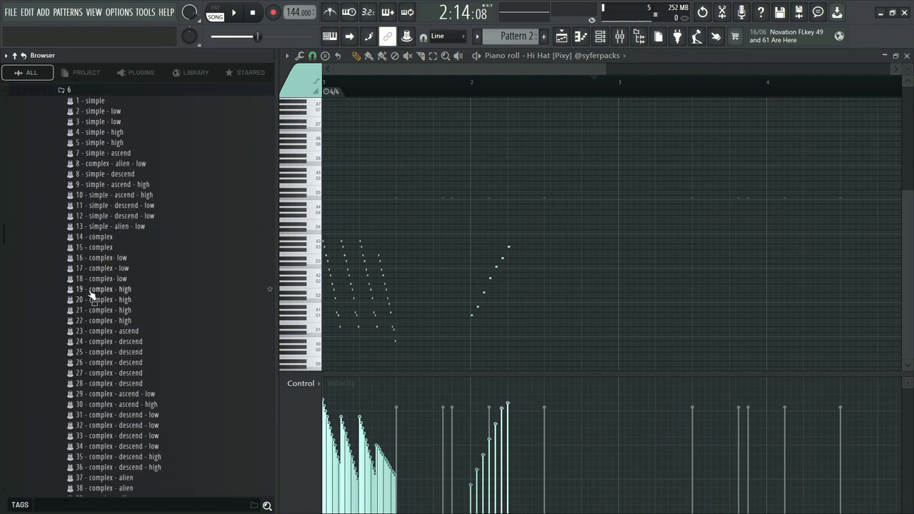
scroll(91, 295, "down", 4)
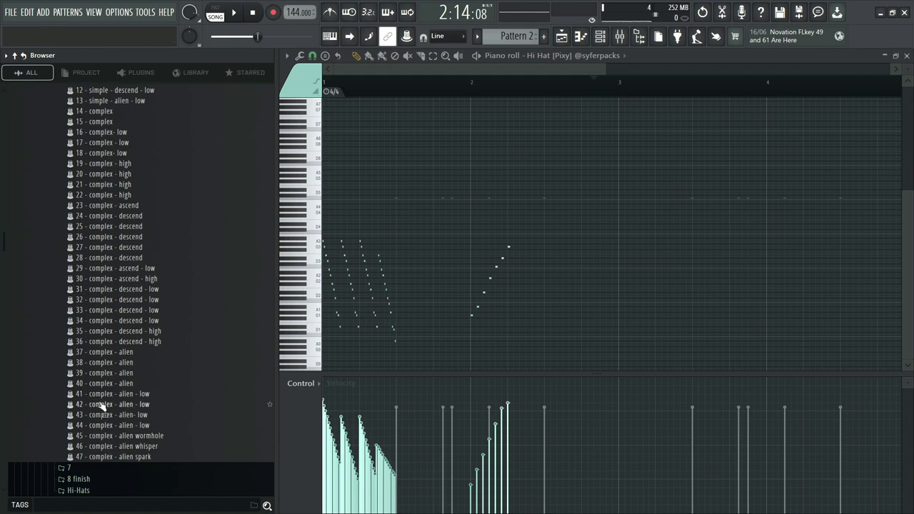
left_click_drag(100, 404, 588, 292)
left_click(550, 331)
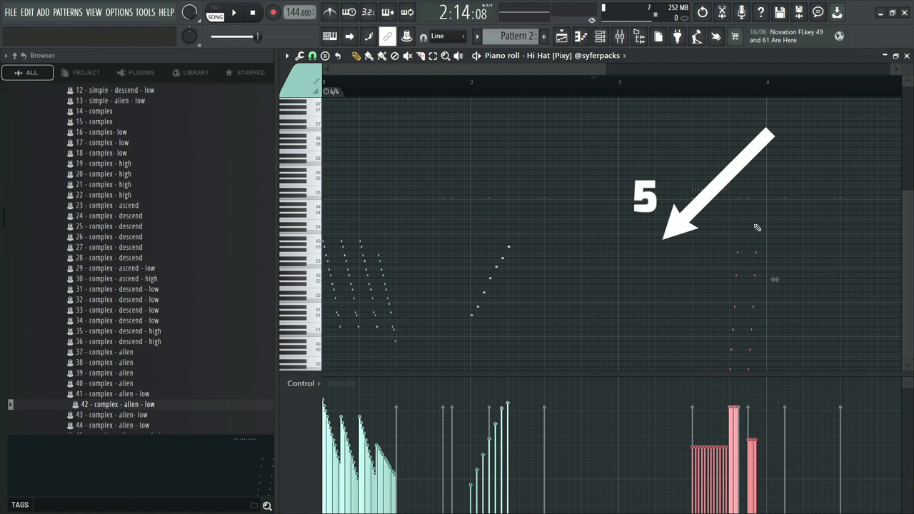
Step: Move the newly imported notes half a bar earlier to start at bar 3, and play them back
left_click_drag(724, 190, 655, 189)
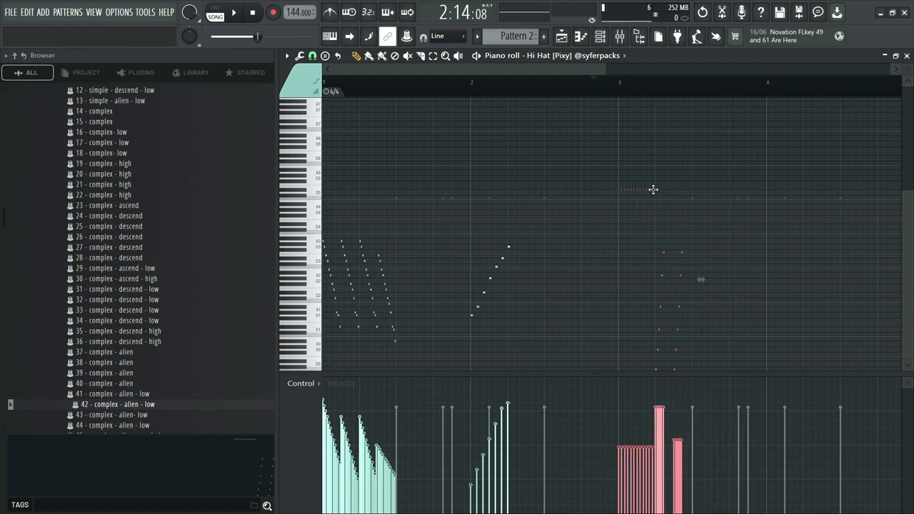
key("space")
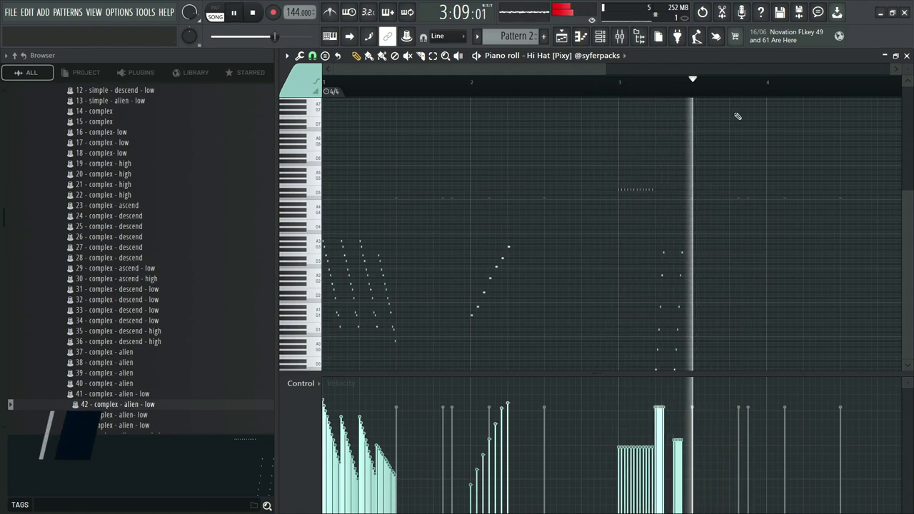
key("space")
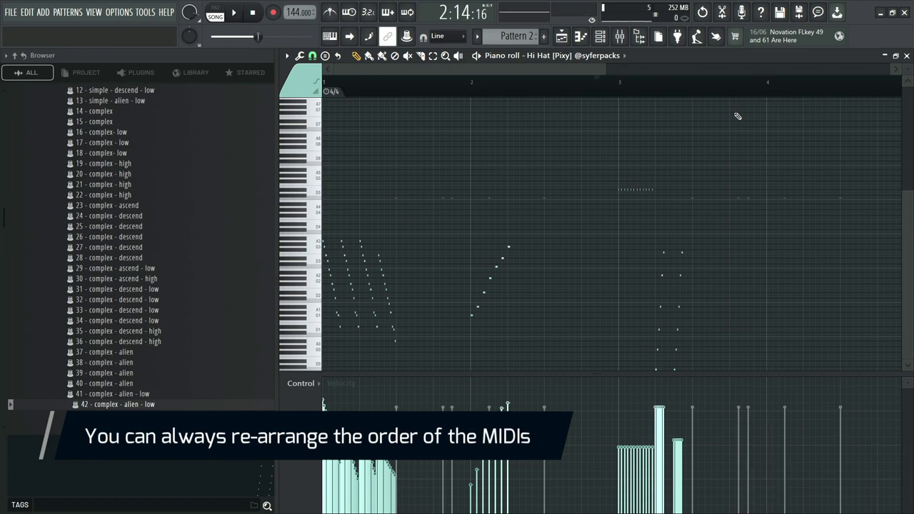
Step: Import folder 6's fragment 14 - complex into the second half of bar 3 in the hi-hat piano roll
scroll(169, 222, "up", 4)
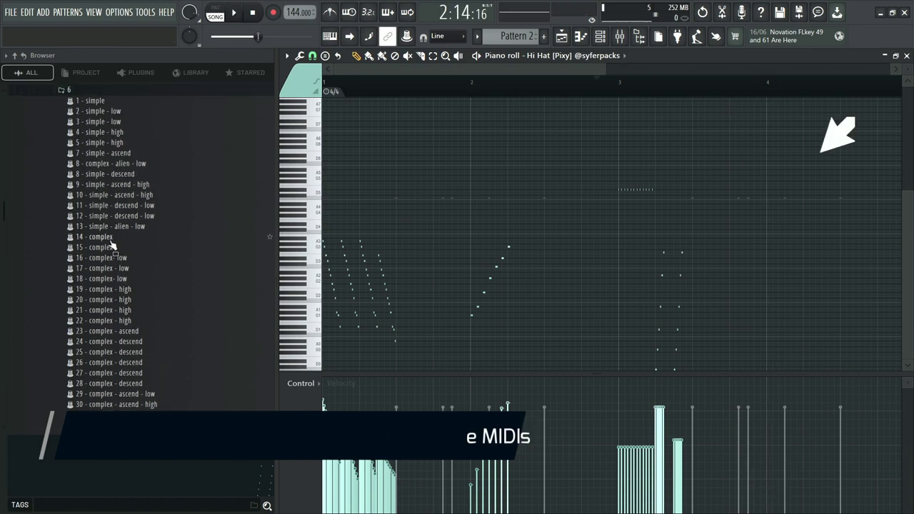
left_click_drag(110, 238, 512, 290)
left_click(544, 328)
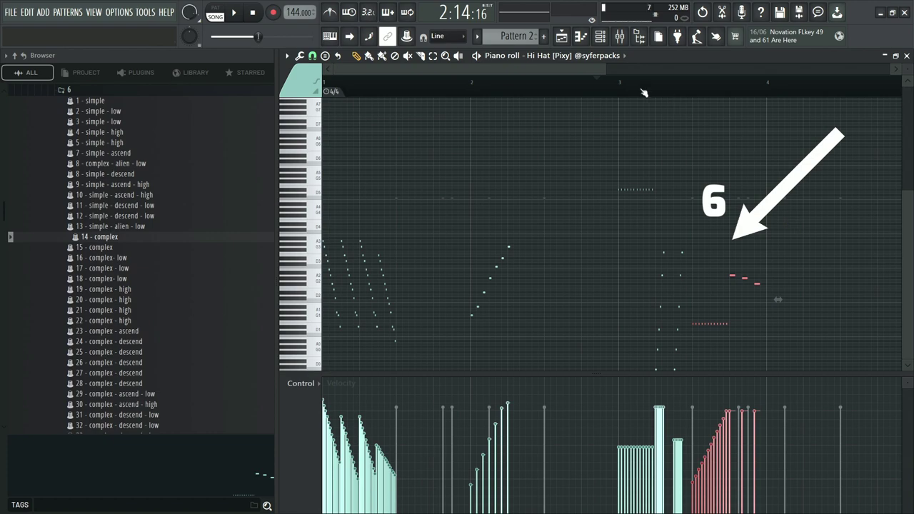
Step: Play back the hi-hat pattern through the second half of bar 3
key("space")
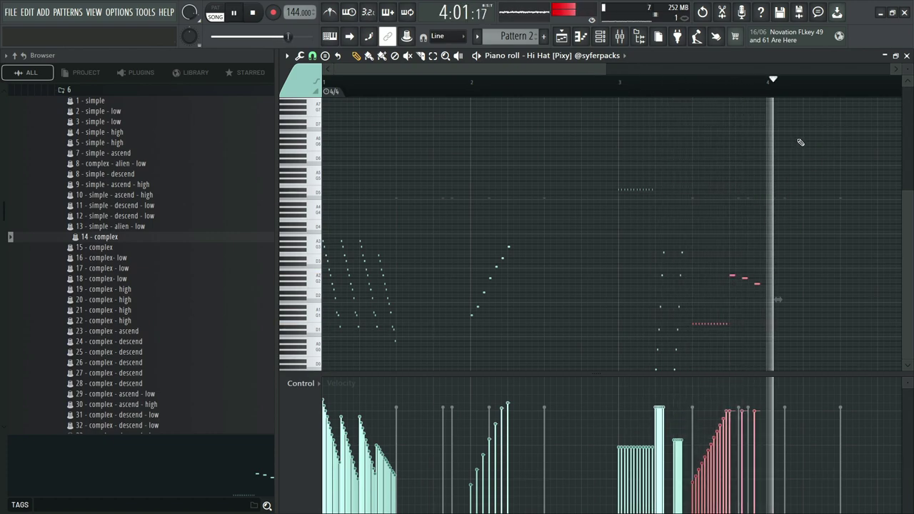
key("space")
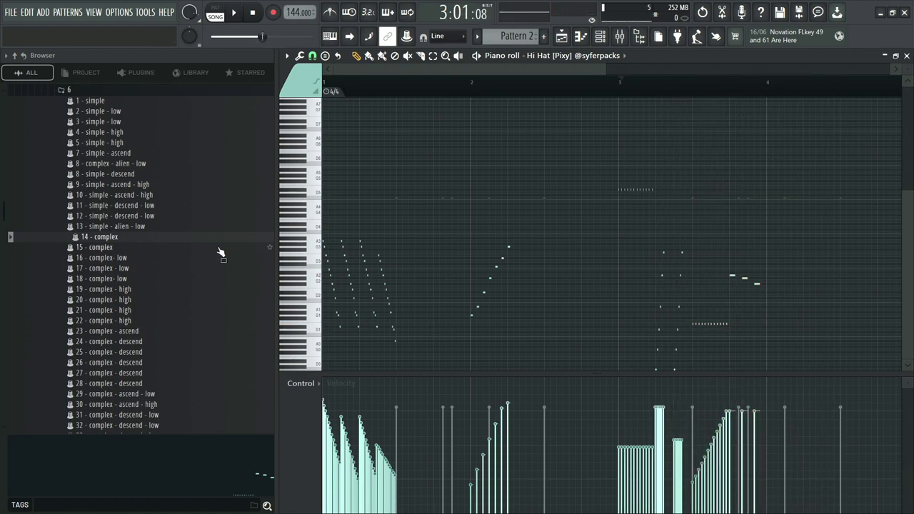
Step: Try folder 7's fragment 41 - complex - descend - low at the start of bar 4 in the hi-hat piano roll
scroll(221, 254, "down", 5)
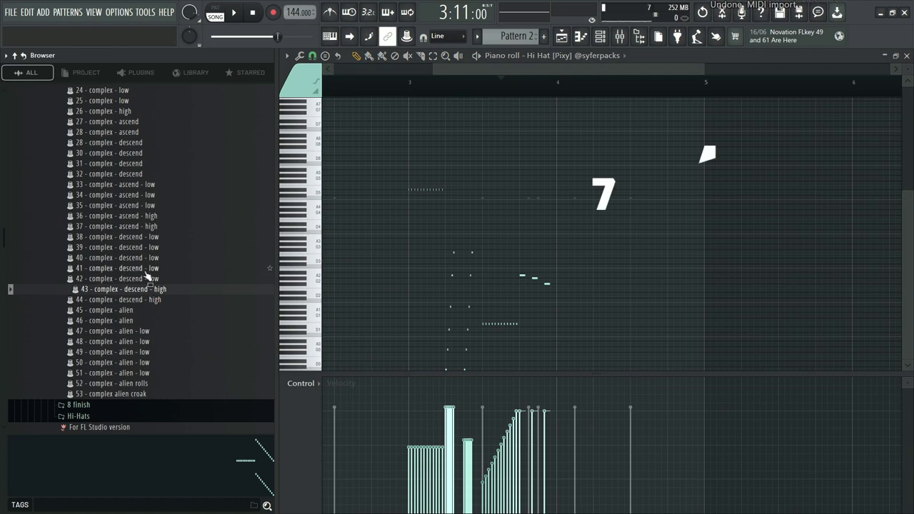
left_click_drag(147, 272, 428, 290)
left_click(547, 328)
key("space")
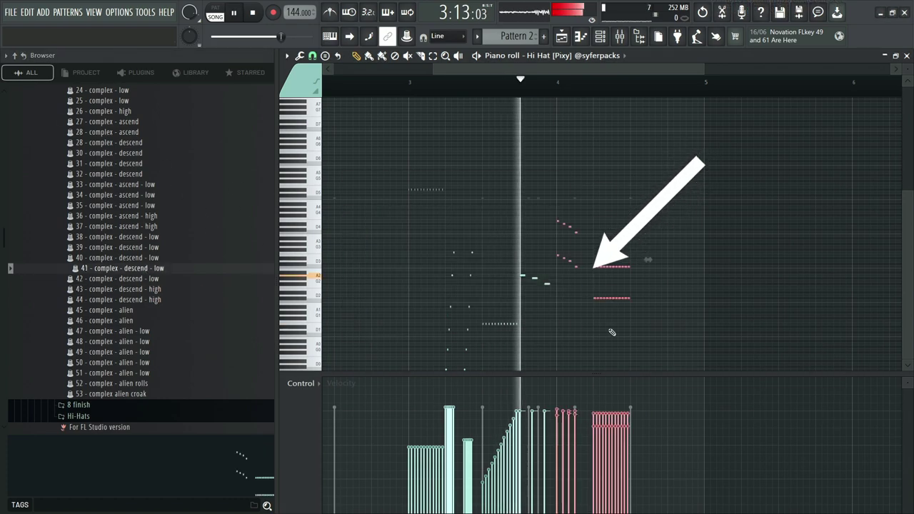
left_click(612, 332, "ctrl")
key("space")
key("ctrl+z")
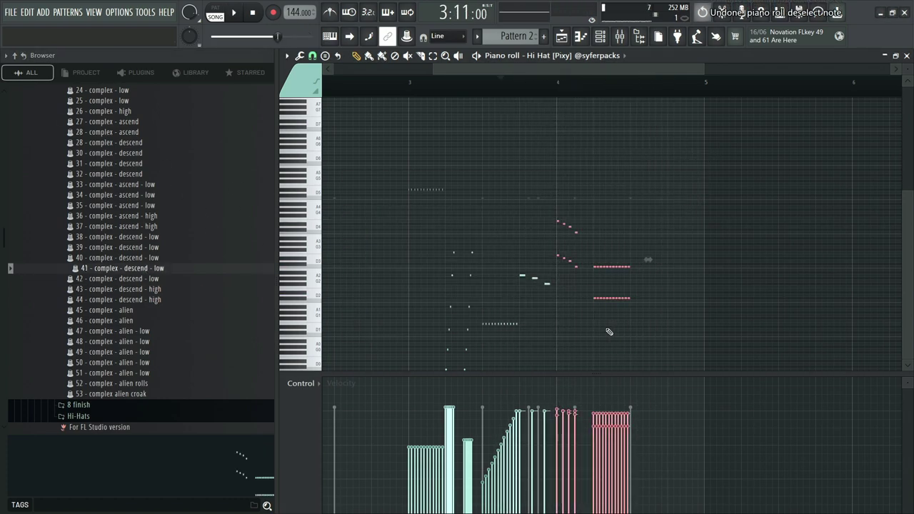
key("Delete")
Step: Import folder 7's fragment 48 - complex - alien - low at the start of bar 4 and play it back
left_click_drag(150, 341, 452, 287)
left_click(547, 329)
key("space")
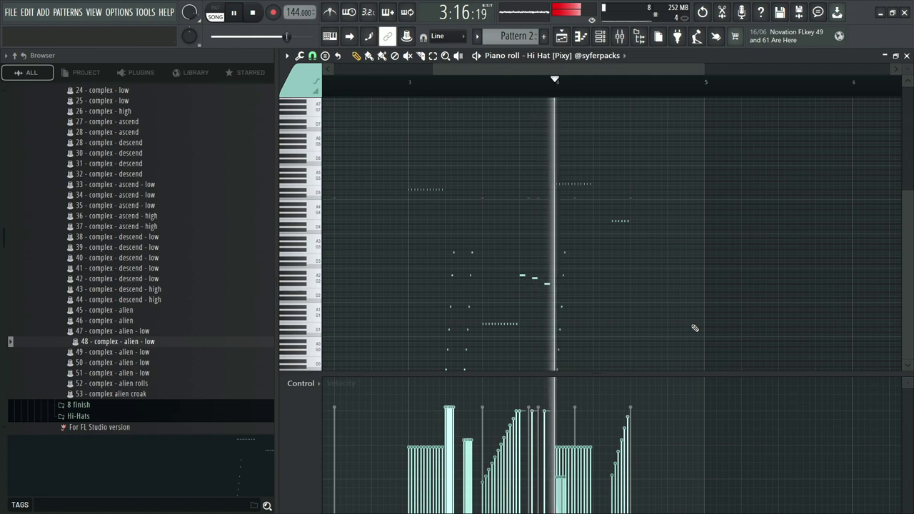
key("space")
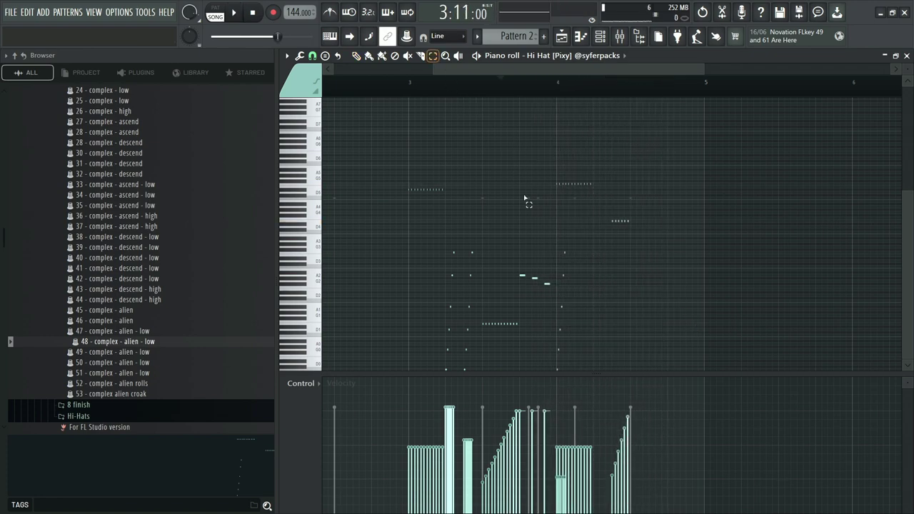
Step: Raise the velocity of the rising low notes at the start of bar 4, and play the pattern back
left_click_drag(557, 228, 592, 371)
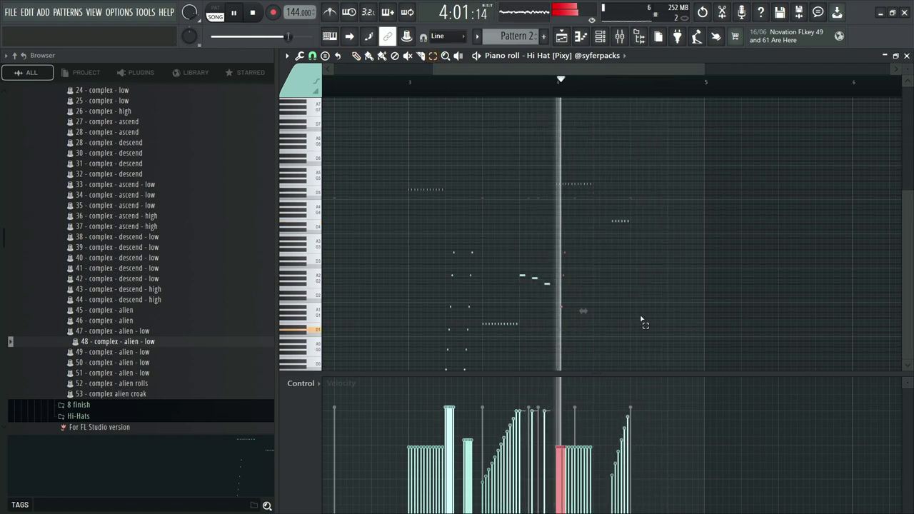
key("space")
left_click(641, 318)
key("space")
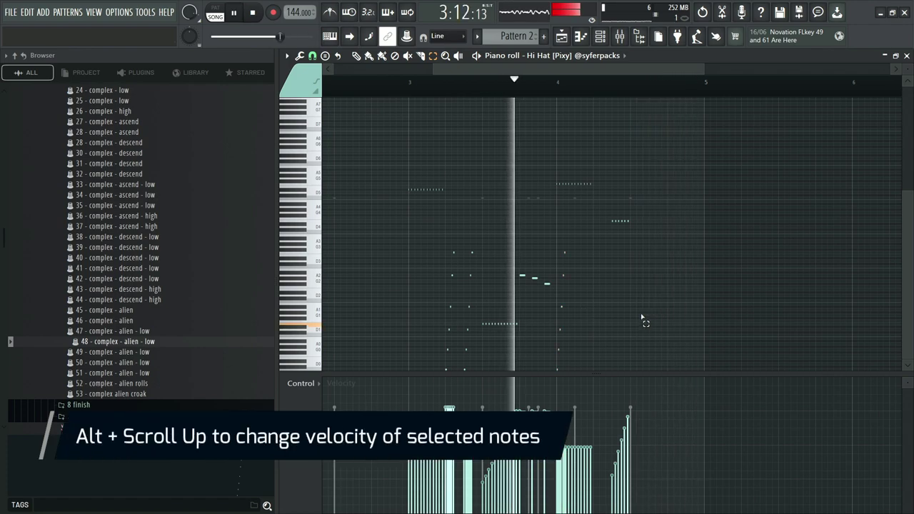
left_click(358, 56)
left_click(411, 93)
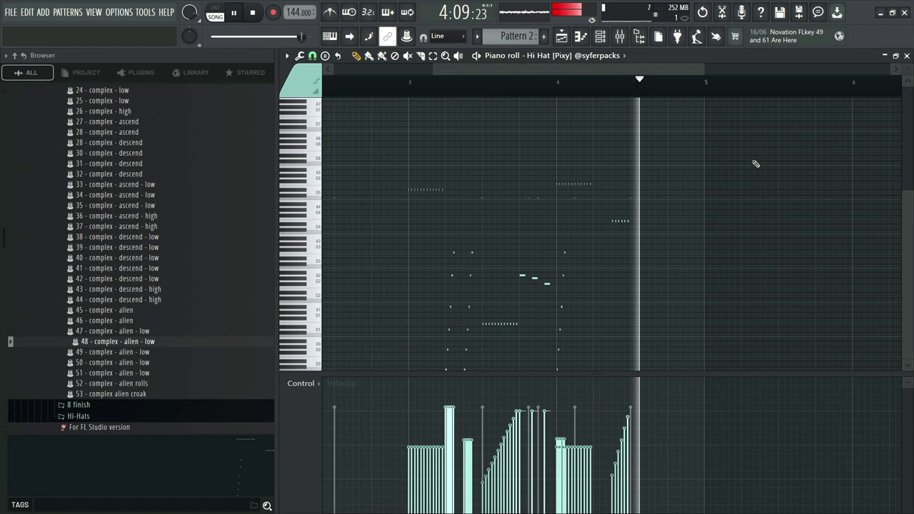
key("space")
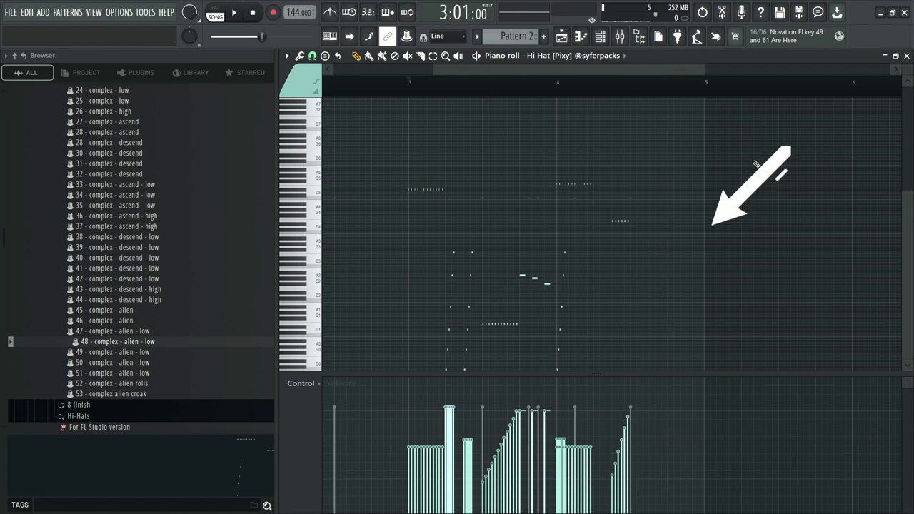
Step: Try fragment 64 - complex - alien teleport from the 8 finish folder in the second half of bar 4
scroll(157, 237, "down", 4)
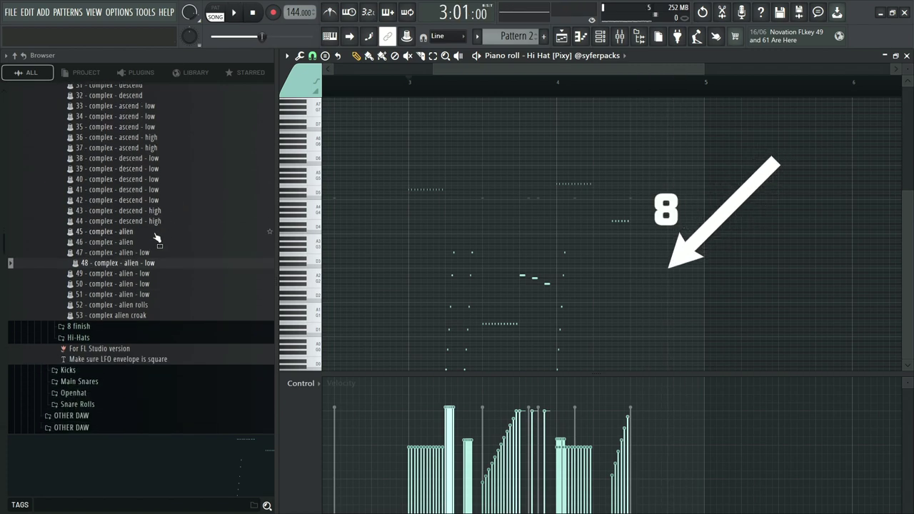
left_click(168, 250)
scroll(169, 250, "down", 9)
left_click_drag(150, 383, 629, 286)
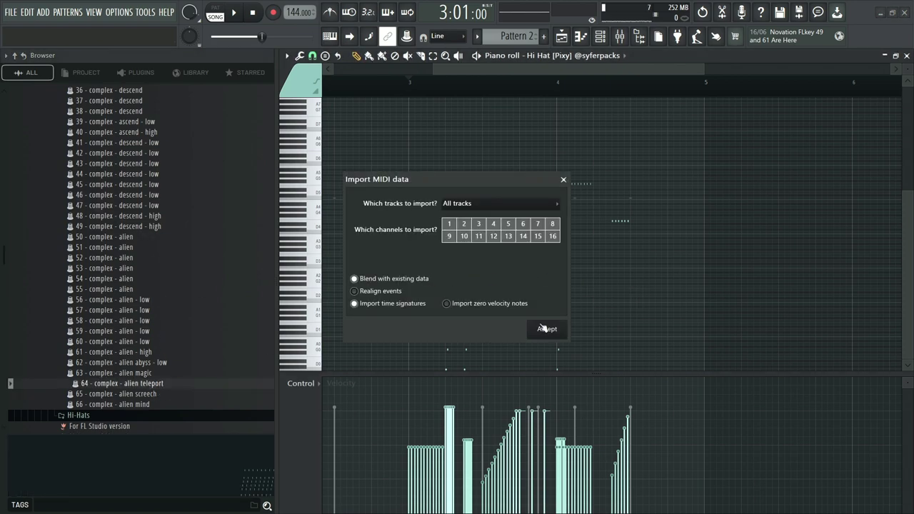
left_click(547, 328)
key("space")
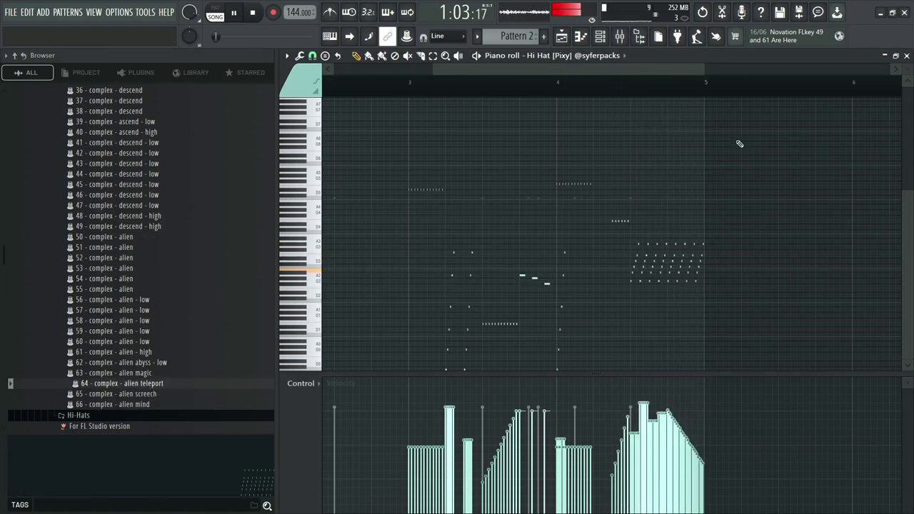
key("ctrl+z")
Step: Try the 8 finish folder's fragment 63 - complex - alien magic in the second half of bar 4
left_click_drag(143, 373, 629, 288)
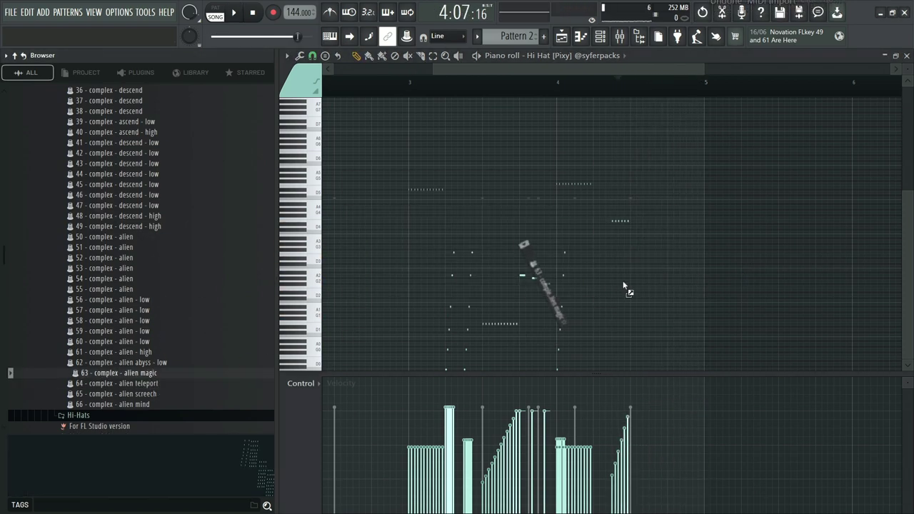
left_click(550, 330)
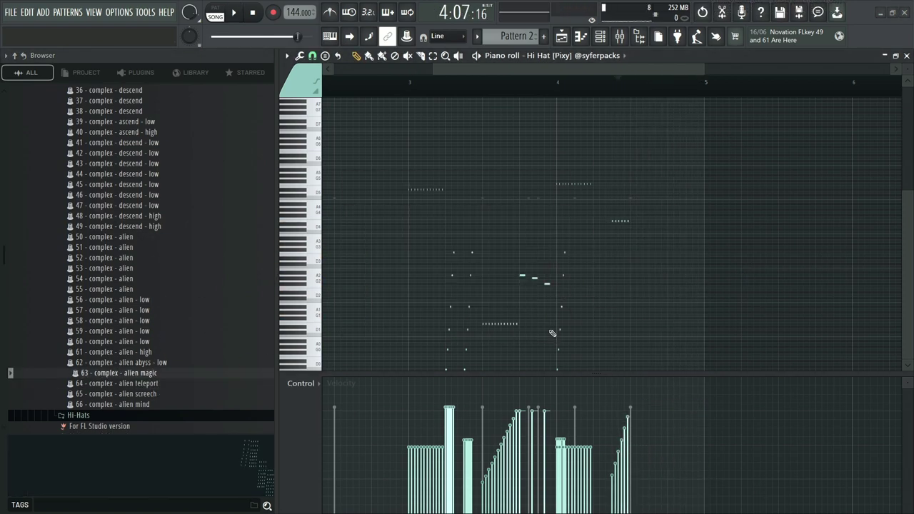
key("space")
key("ctrl+z")
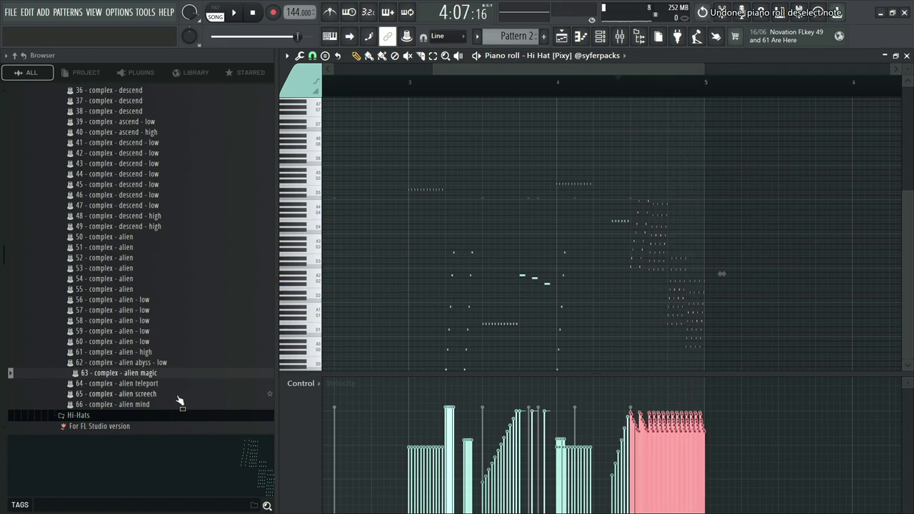
key("ctrl+z")
Step: Try the 8 finish folder's fragment 66 - complex - alien mind in the second half of bar 4
left_click_drag(154, 405, 632, 289)
left_click(547, 328)
key("space")
left_click(724, 317, "ctrl")
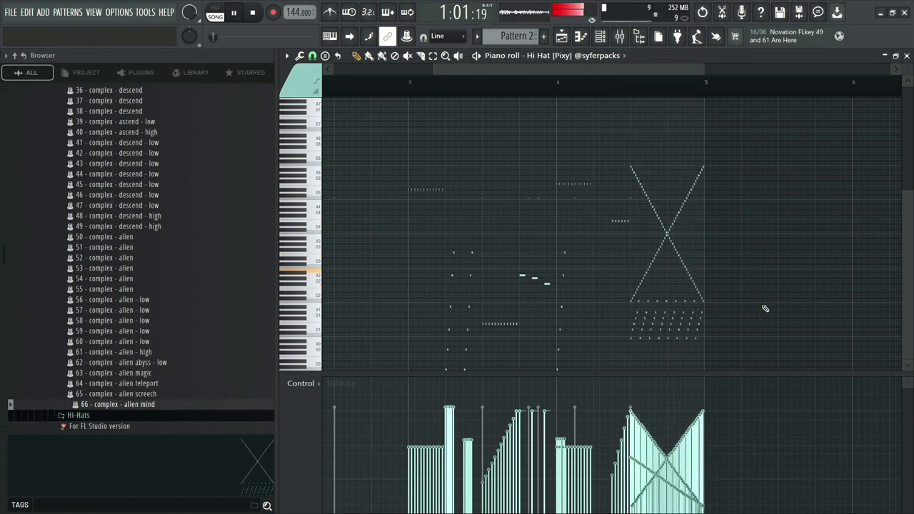
key("ctrl+z")
key("ctrl+z")
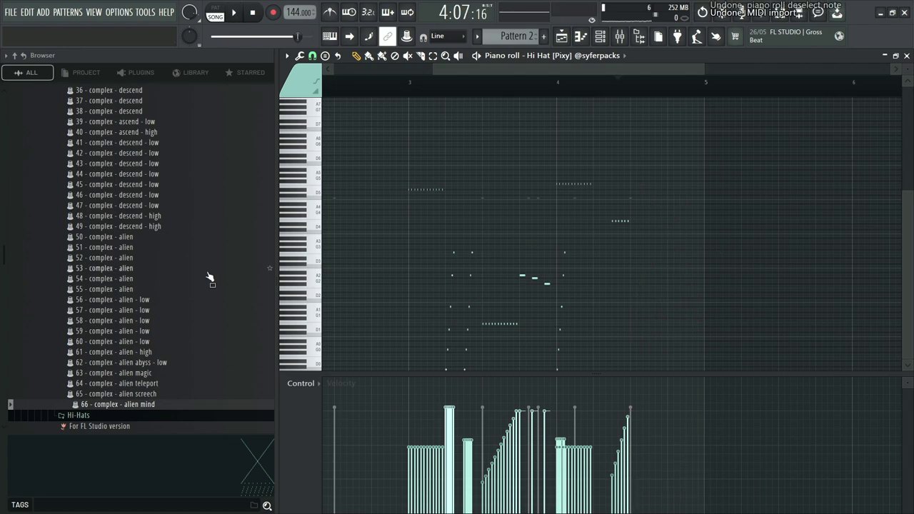
Step: Import a descending fragment from folder 6 and move its notes one bar later and about two octaves down, into the second half of bar 4
scroll(122, 266, "up", 20)
left_click_drag(108, 383, 557, 322)
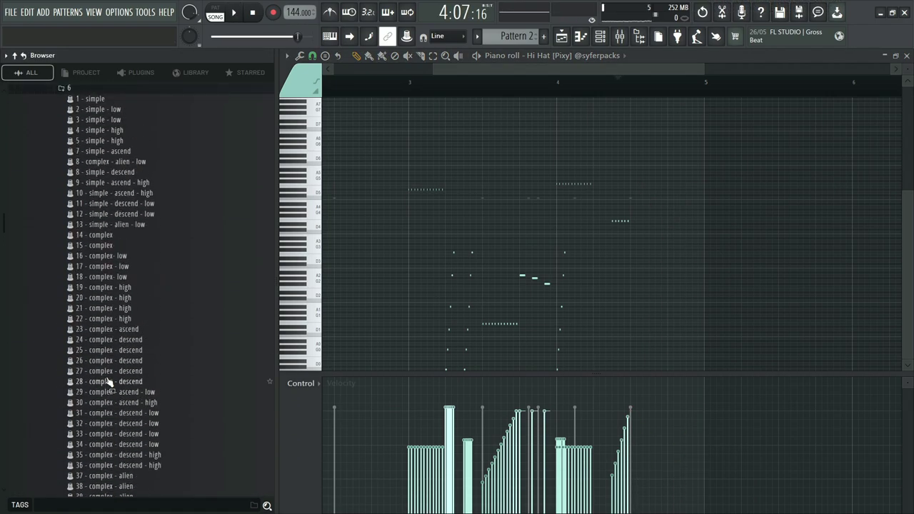
left_click(547, 328)
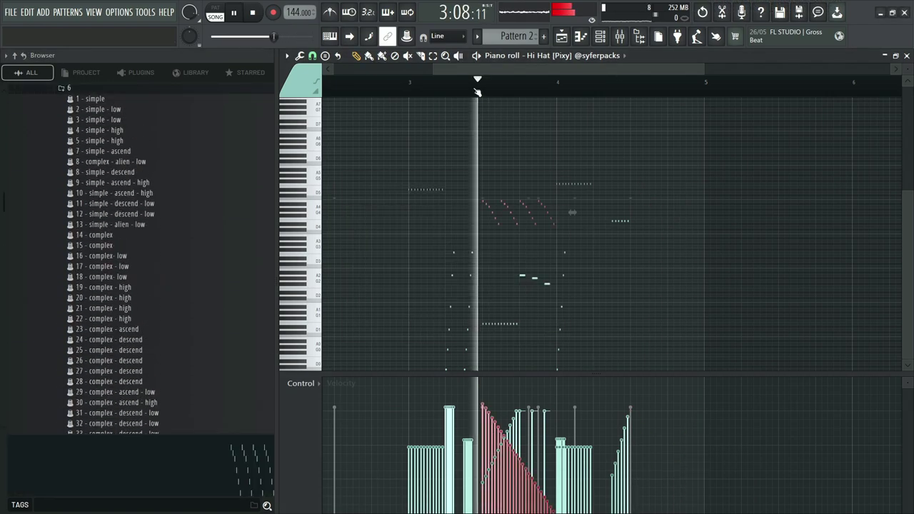
key("space")
left_click_drag(555, 222, 703, 292)
key("space")
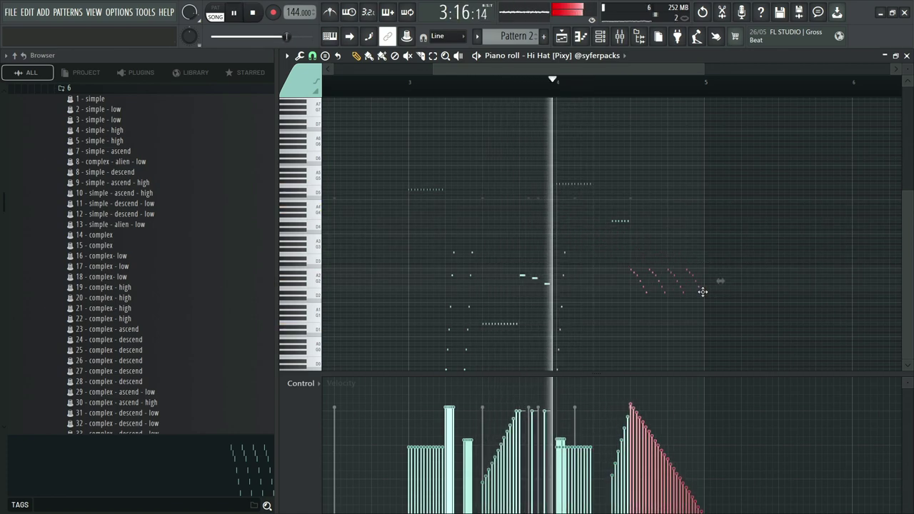
left_click(742, 254, "ctrl")
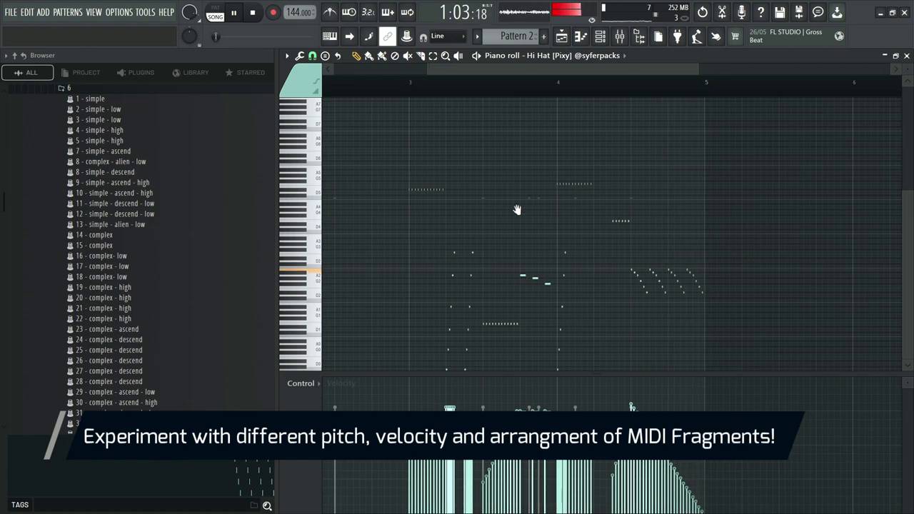
Step: Play back the full four-bar hi-hat pattern and close its piano roll
left_click_drag(516, 208, 835, 165)
left_click_drag(908, 70, 907, 75)
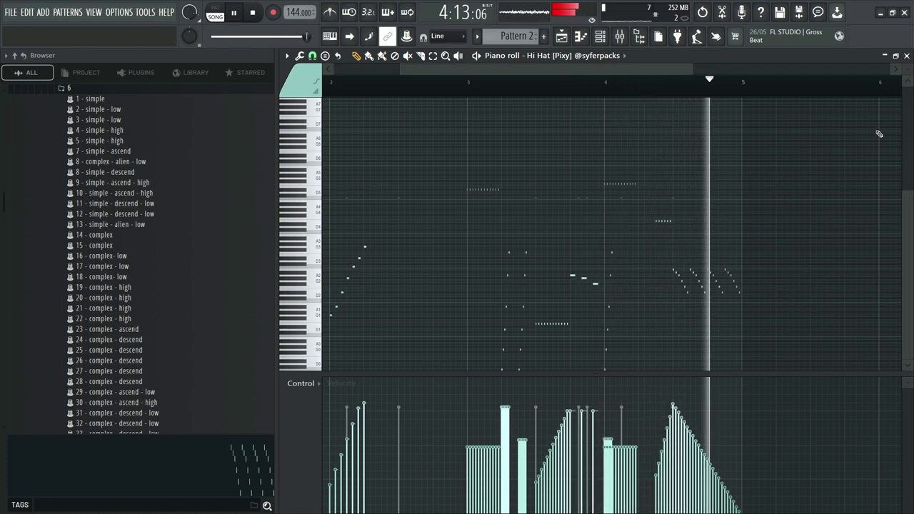
key("space")
left_click(906, 56)
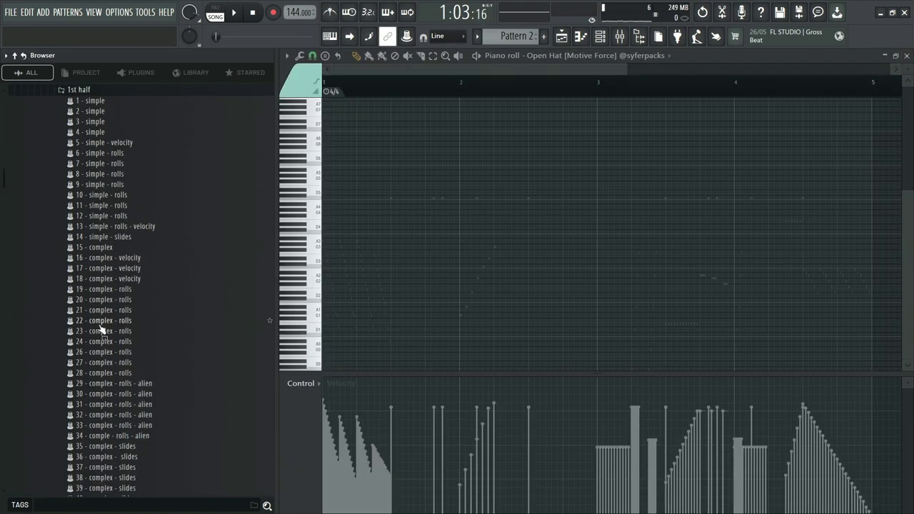
Step: Import 22 - complex - rolls from the Openhat 1st half folder into the Open Hat piano roll and play it back
left_click_drag(108, 320, 460, 265)
left_click(427, 280)
left_click(547, 329)
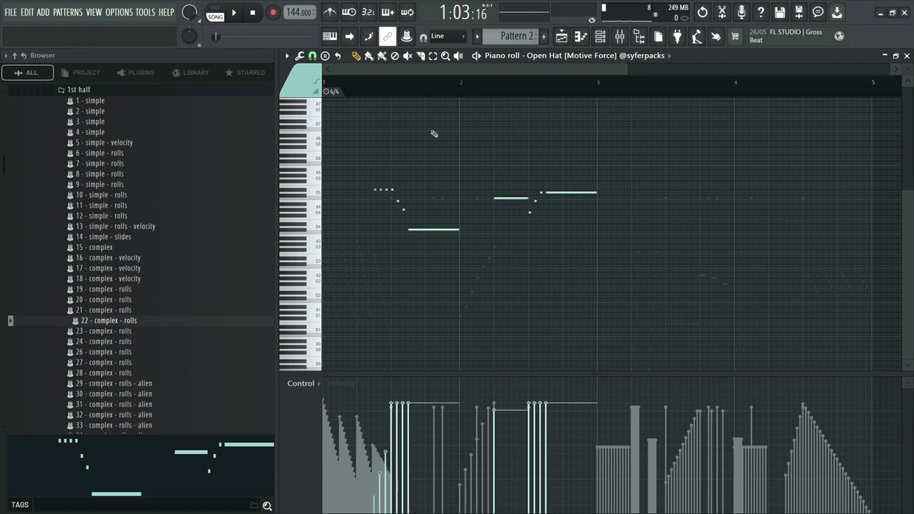
key("space")
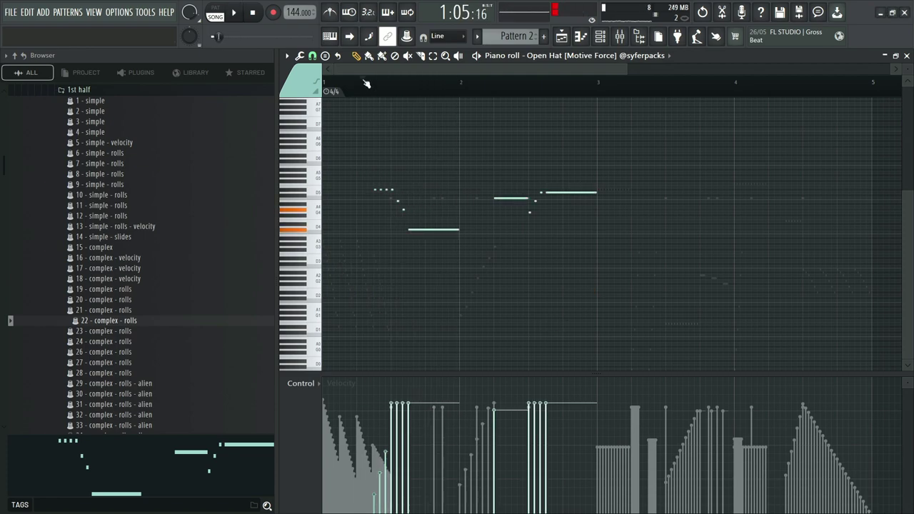
left_click(906, 56)
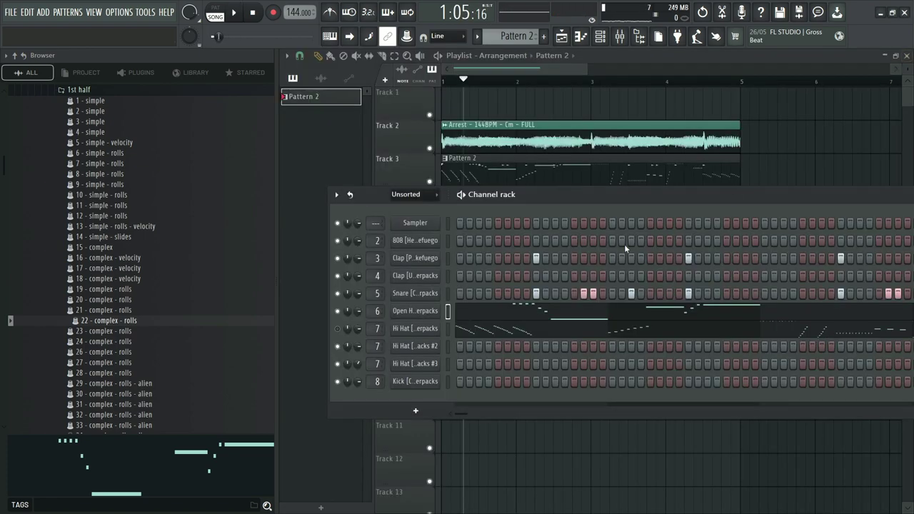
Step: Inspect the Open Hat channel's volume envelope and its Cut itself option, and play the open hat pattern
left_click(423, 312)
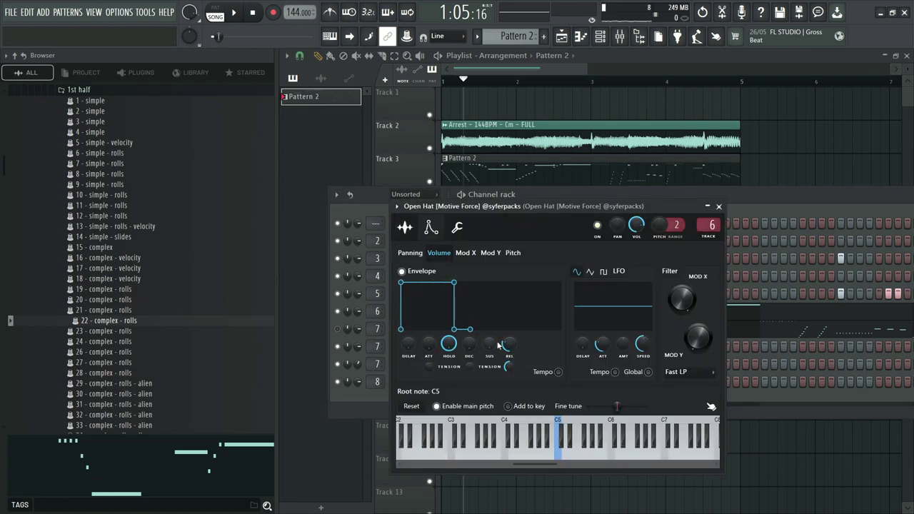
left_click(719, 206)
right_click(428, 310)
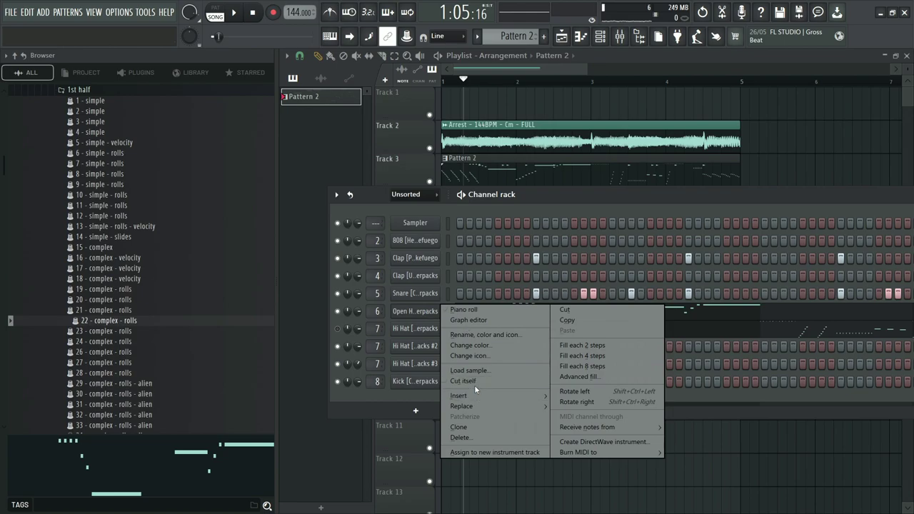
left_click(421, 312)
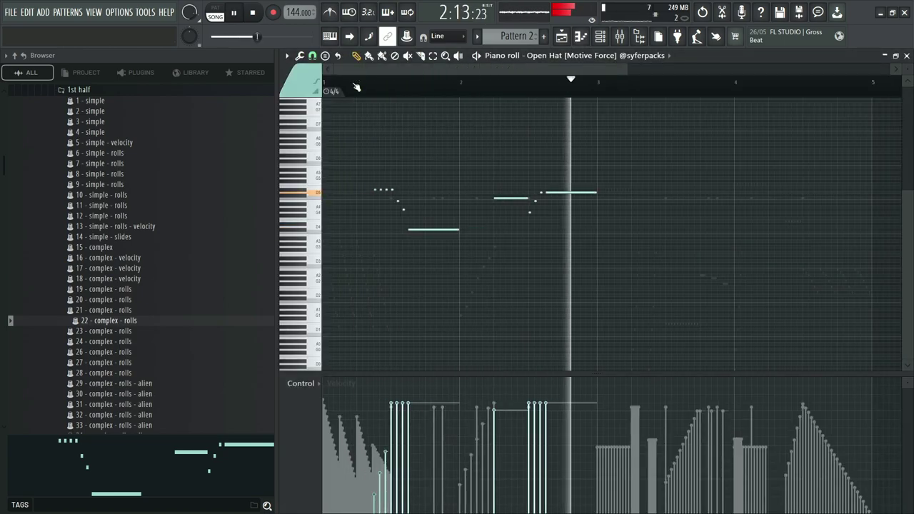
key("space")
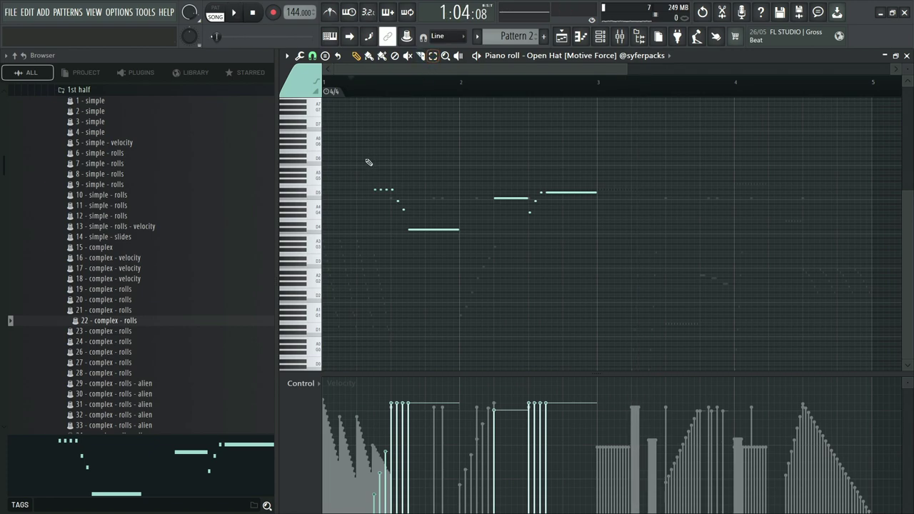
Step: Move all the open hat notes half a beat earlier in the piano roll, and play the pattern back
scroll(368, 163, "up", 2)
key("ctrl+a")
left_click_drag(461, 231, 435, 230)
left_click(445, 186, "ctrl")
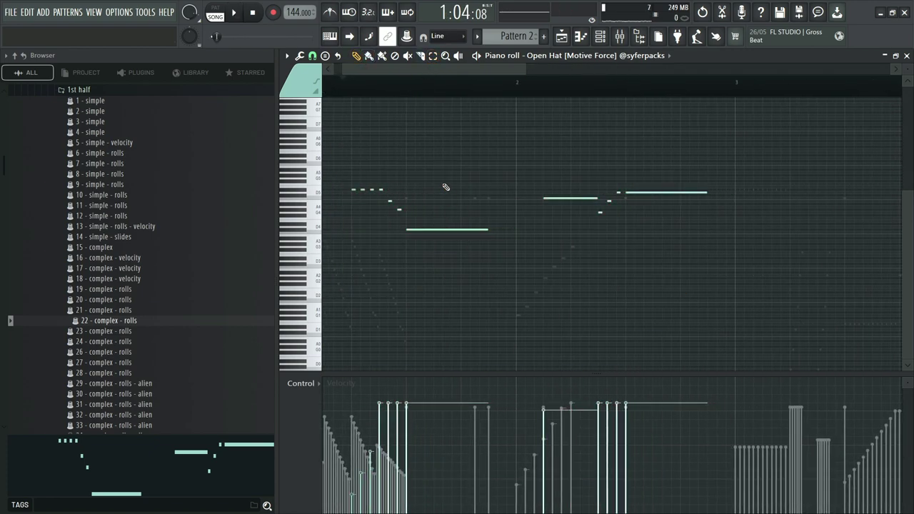
scroll(445, 186, "down", 2)
key("space")
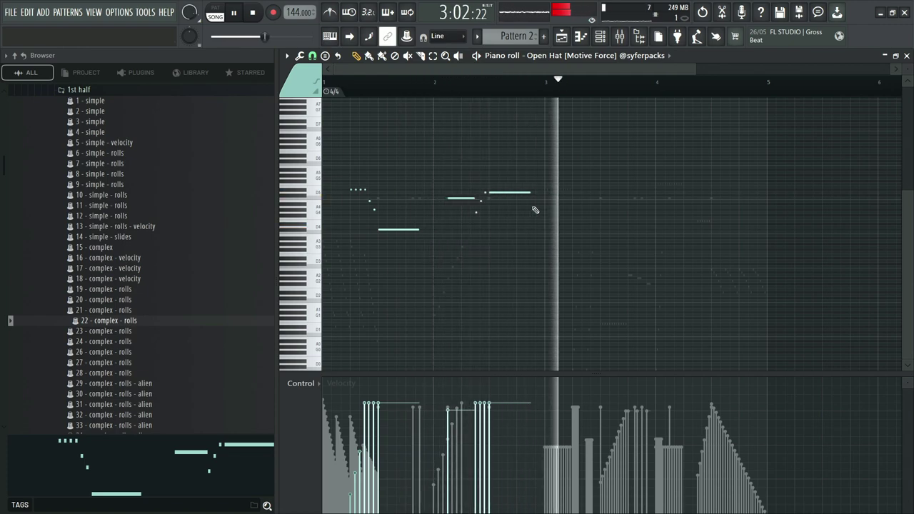
key("space")
scroll(152, 228, "up", 6)
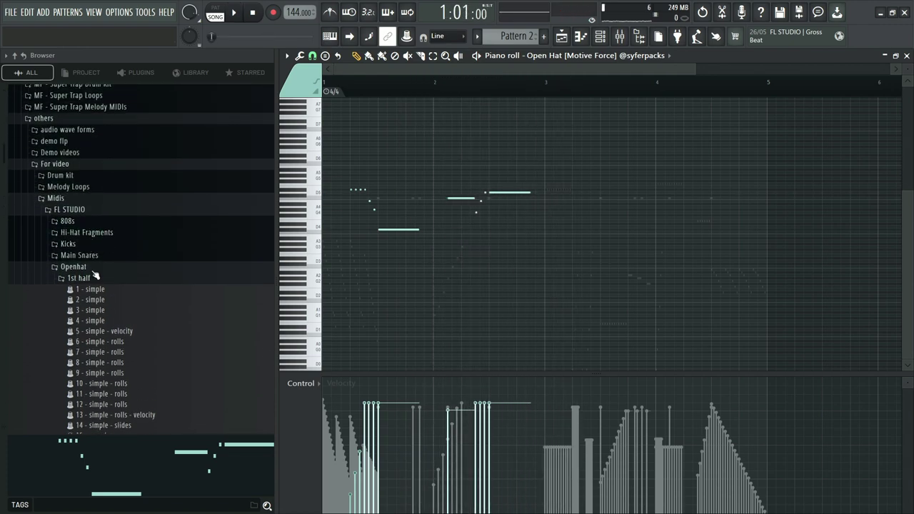
Step: Import 19 - complex - alien from the Openhat 2nd half folder into the Open Hat piano roll, play it back, and undo the import
left_click(94, 274)
left_click(93, 290)
scroll(96, 294, "down", 2)
left_click_drag(113, 228, 426, 281)
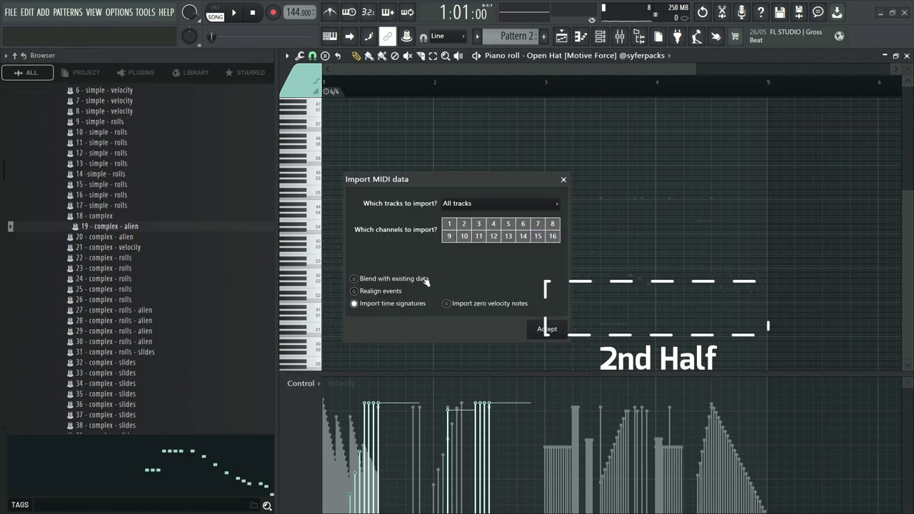
left_click(545, 328)
left_click(517, 82)
key("space")
left_click(628, 143, "ctrl")
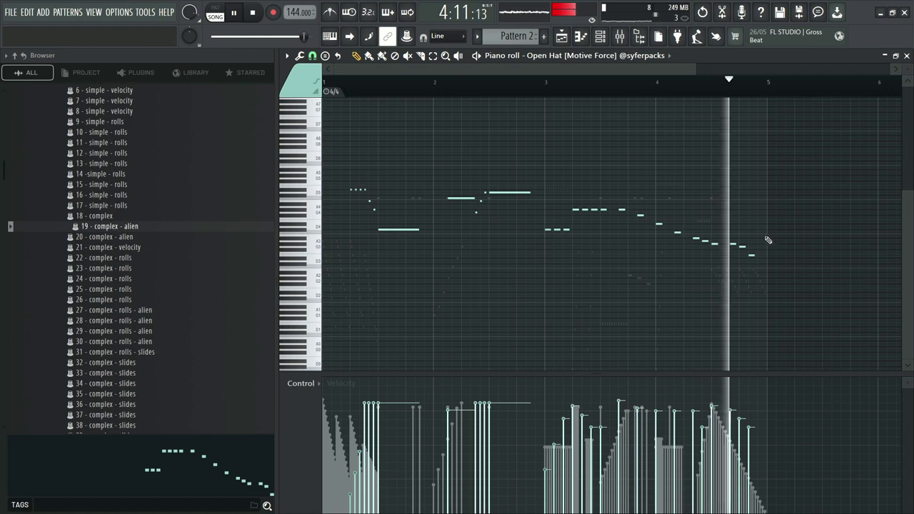
key("space")
key("ctrl+z")
Step: Import 47 - complex - rolls - slides - alien into the second half of the Open Hat piano roll and play it back
left_click(125, 246)
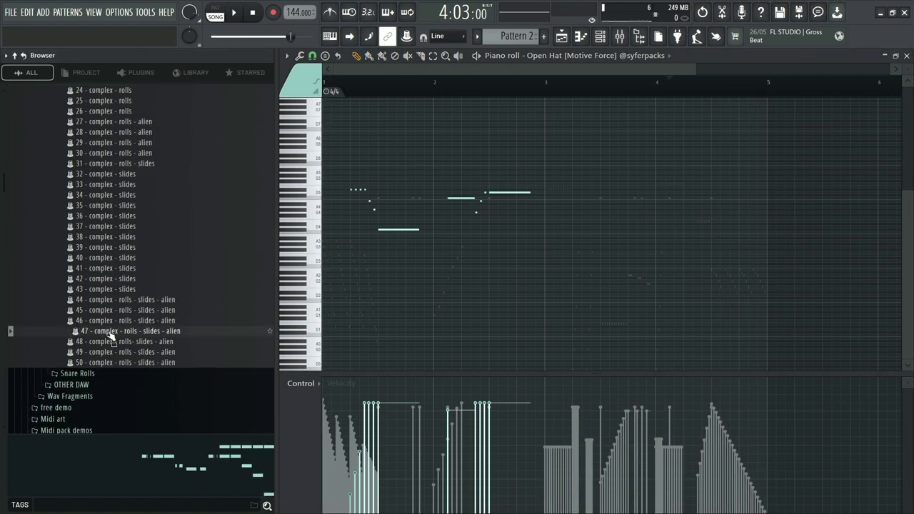
left_click_drag(110, 332, 468, 301)
key("Return")
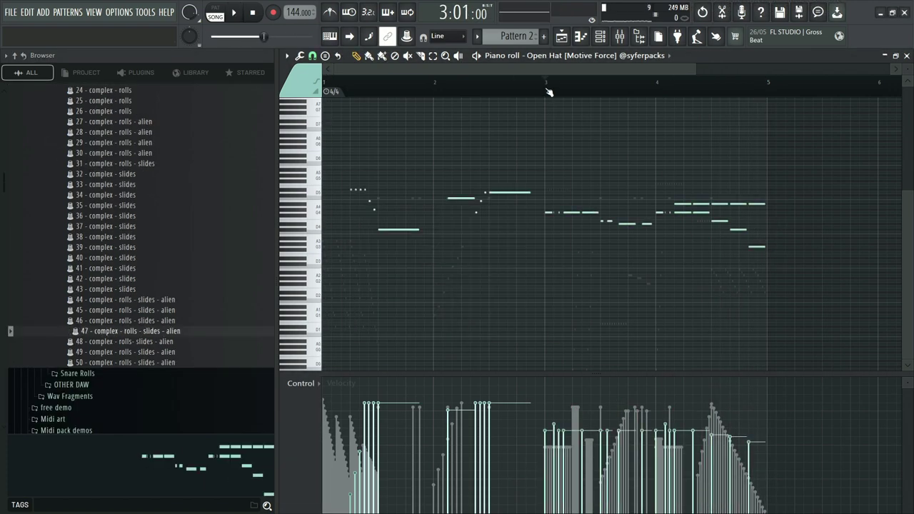
key("space")
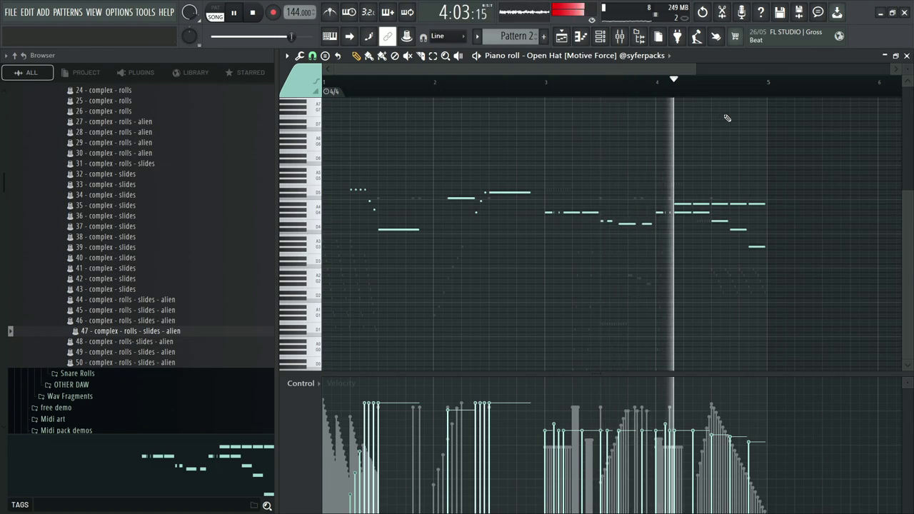
scroll(762, 228, "up", 4)
scroll(761, 259, "up", 4)
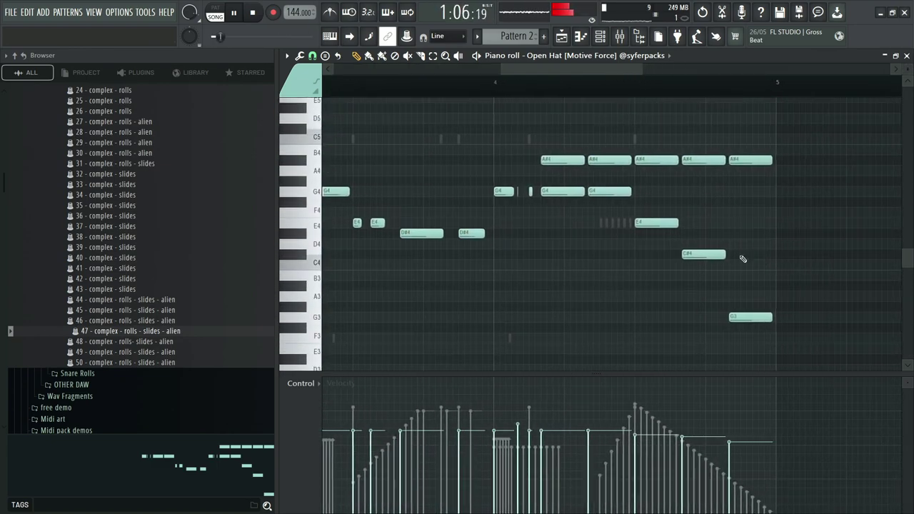
key("space")
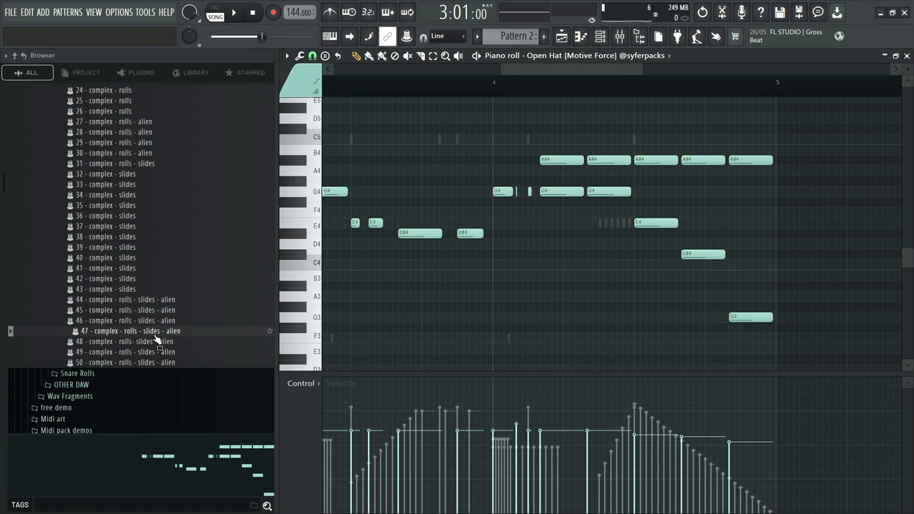
Step: Turn the last two G4 notes and the E4, C#4 and G3 notes beneath the A#4 notes in bar 4 into slide notes
double_click(544, 191)
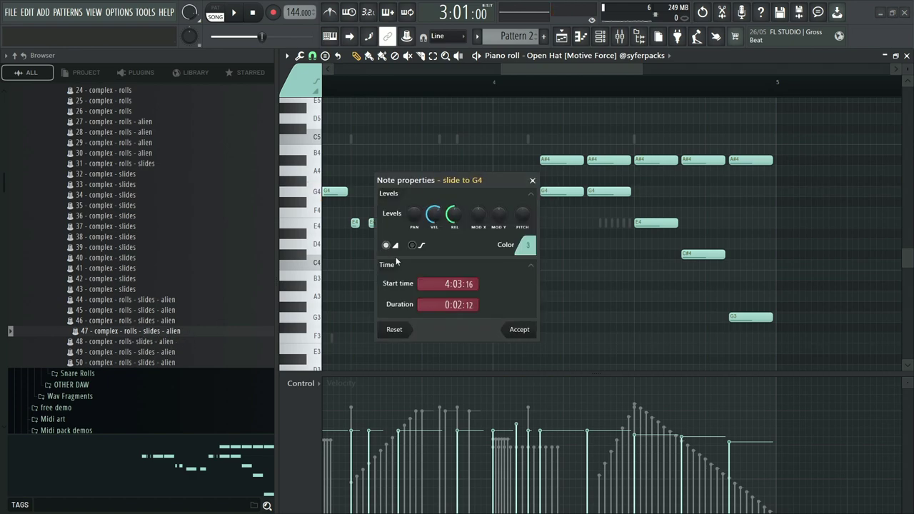
left_click(520, 330)
double_click(597, 191)
left_click(517, 332)
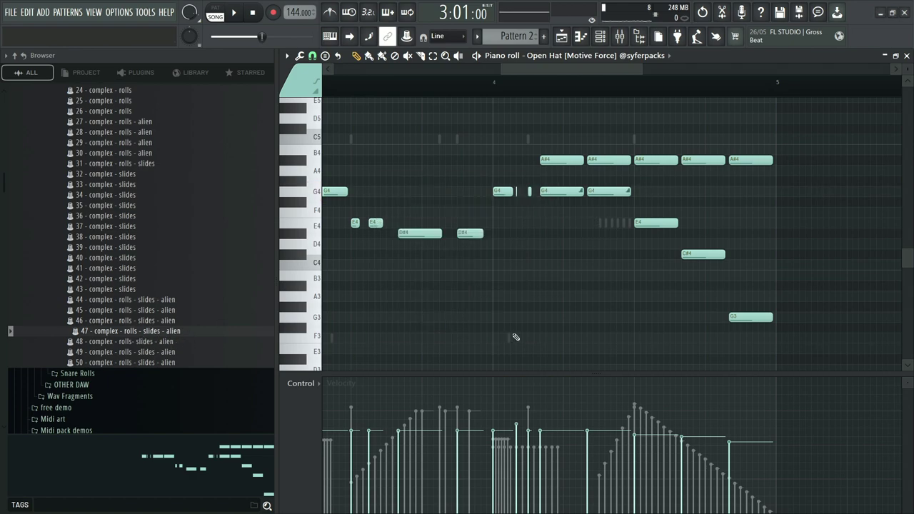
double_click(653, 224)
left_click(520, 329)
double_click(690, 255)
left_click(526, 333)
double_click(736, 318)
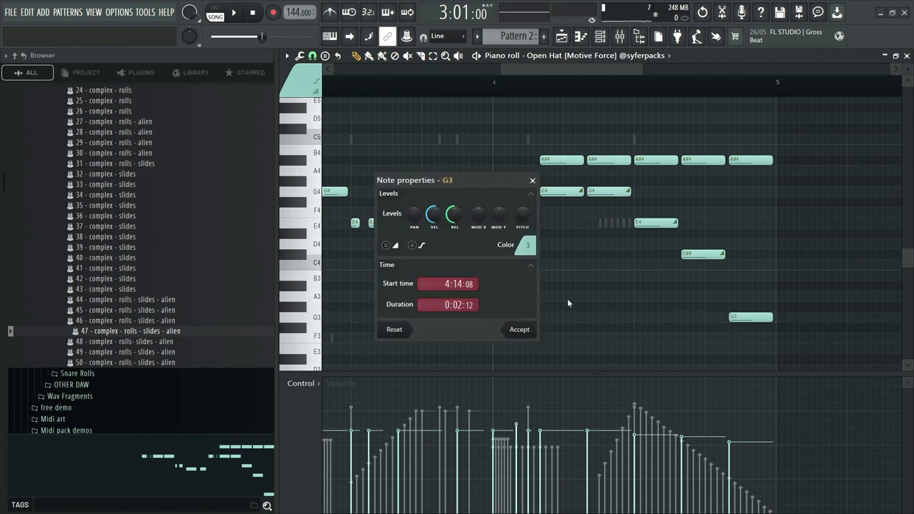
left_click(520, 329)
Step: Play back the open hat pattern with its slide notes and close its piano roll
scroll(526, 319, "down", 3)
left_click(402, 85)
key("space")
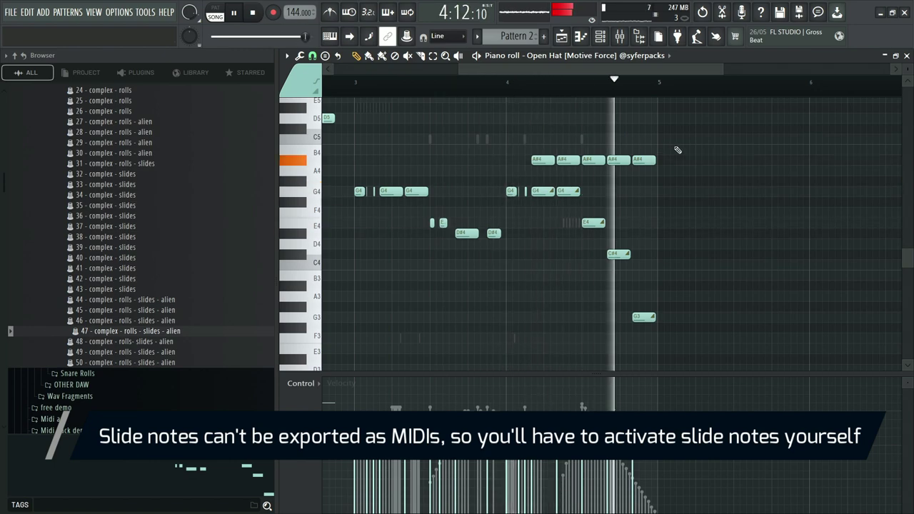
scroll(560, 161, "down", 3)
scroll(537, 164, "up", 1)
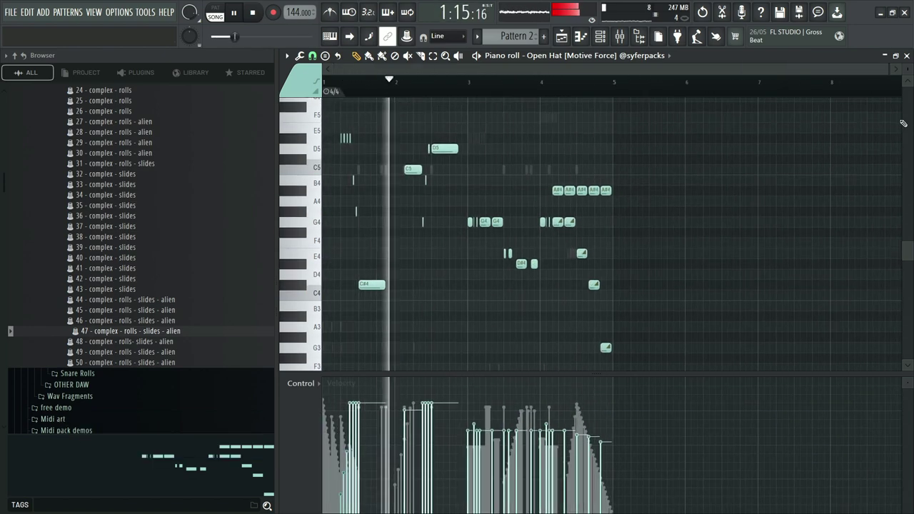
key("space")
left_click(906, 56)
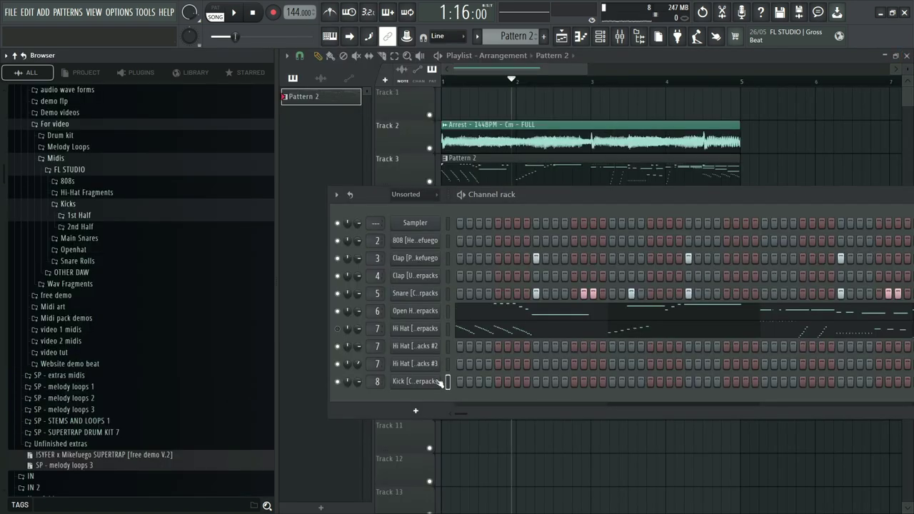
Step: Import 13 - simple from the Kicks 1st Half folder into the Kick piano roll and play it back
right_click(440, 351)
left_click(478, 358)
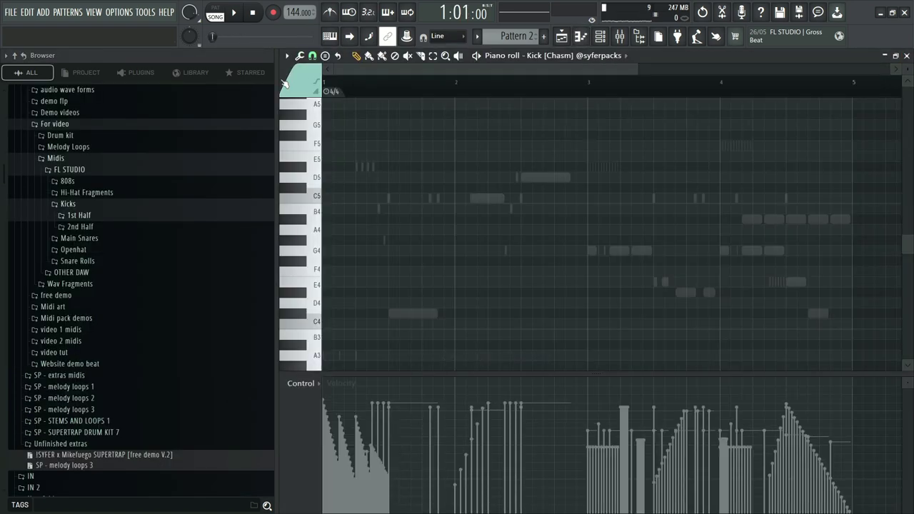
left_click(122, 218)
left_click_drag(107, 226, 464, 265)
left_click(547, 328)
key("space")
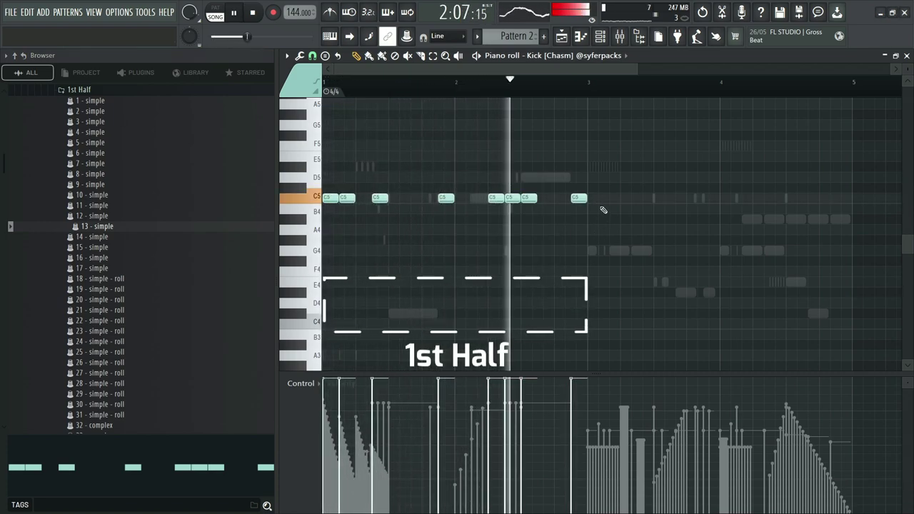
key("space")
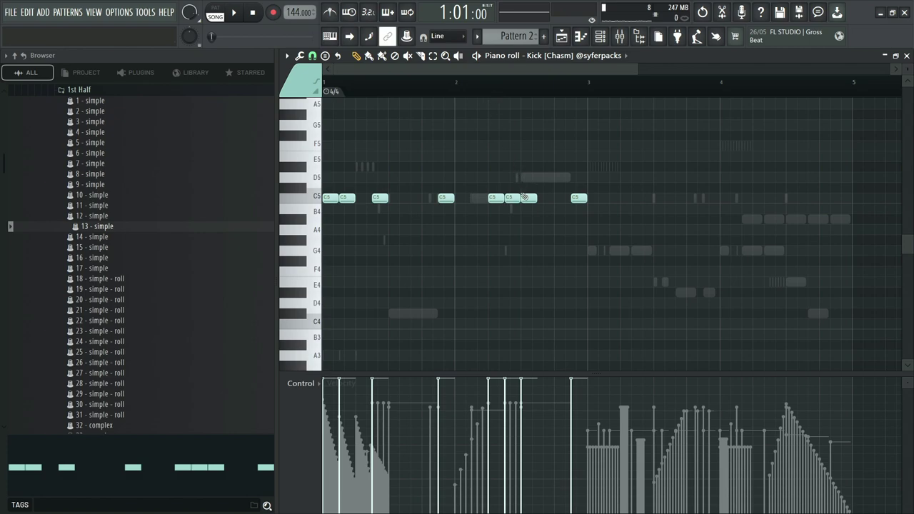
Step: Delete the last three kick notes of bar 2 and play the pattern back
left_click(444, 87)
key("space")
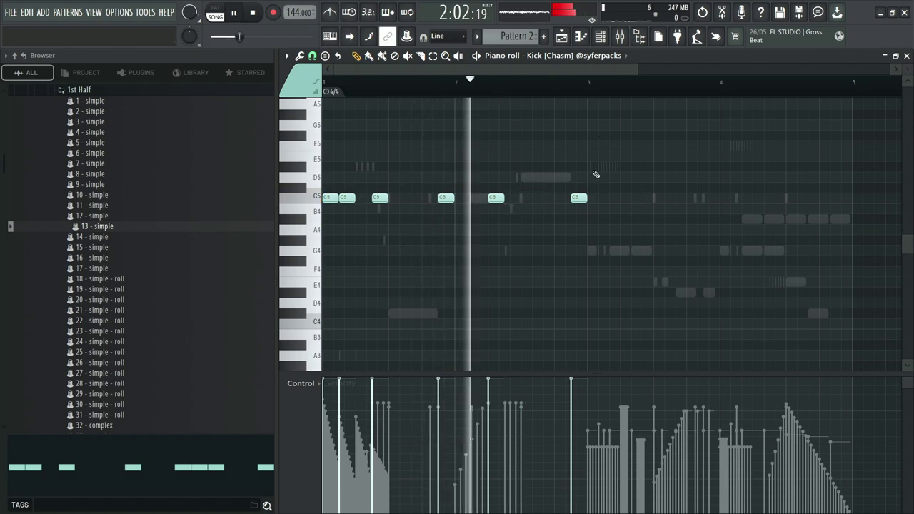
scroll(589, 189, "up", 2)
key("space")
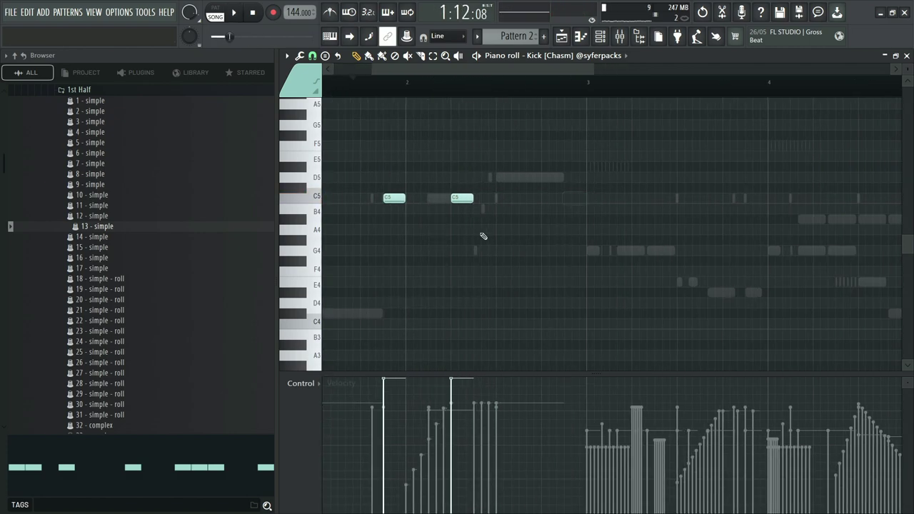
Step: Import 11 - simple - roll from the Kicks 2nd Half folder into the Kick piano roll and play it back from bar 3
scroll(478, 236, "down", 1)
scroll(151, 224, "up", 4)
left_click(90, 217)
left_click(92, 228)
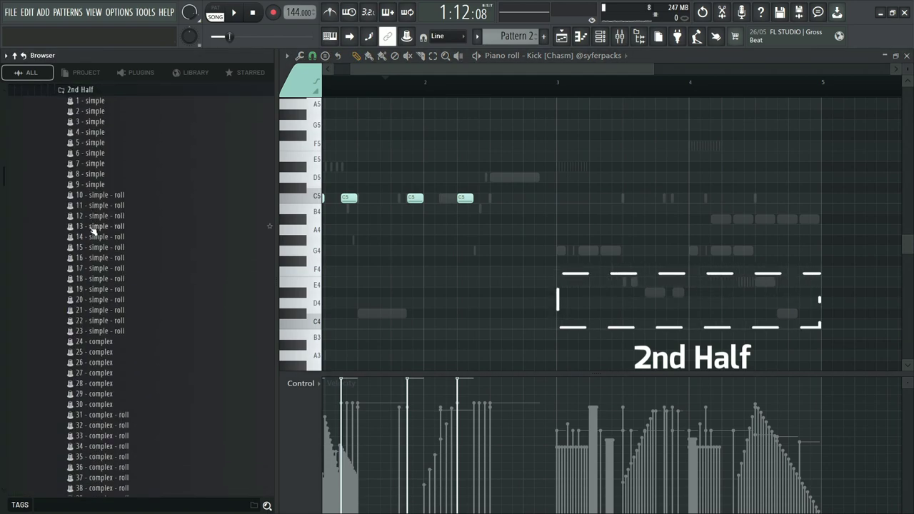
left_click_drag(100, 206, 562, 281)
left_click(553, 329)
left_click(526, 88)
key("space")
scroll(695, 254, "up", 1)
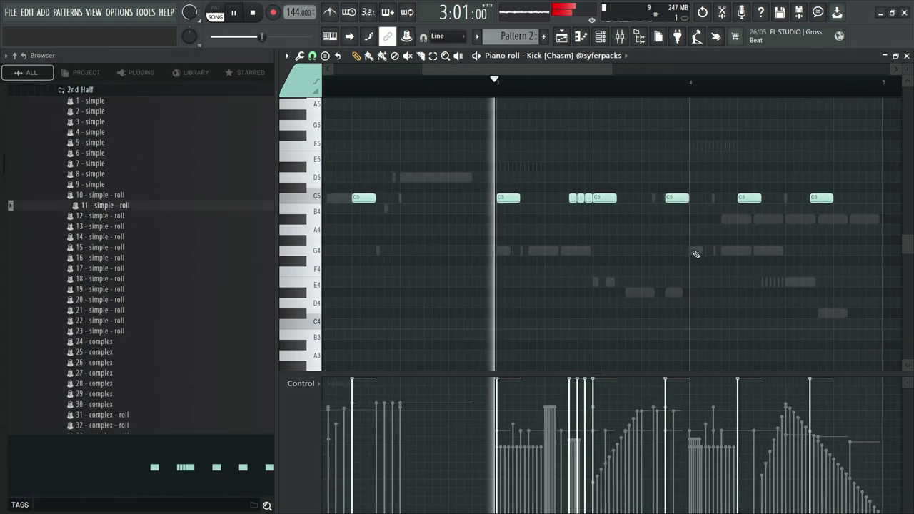
scroll(695, 253, "up", 1)
left_click_drag(646, 257, 609, 264)
scroll(609, 265, "down", 2)
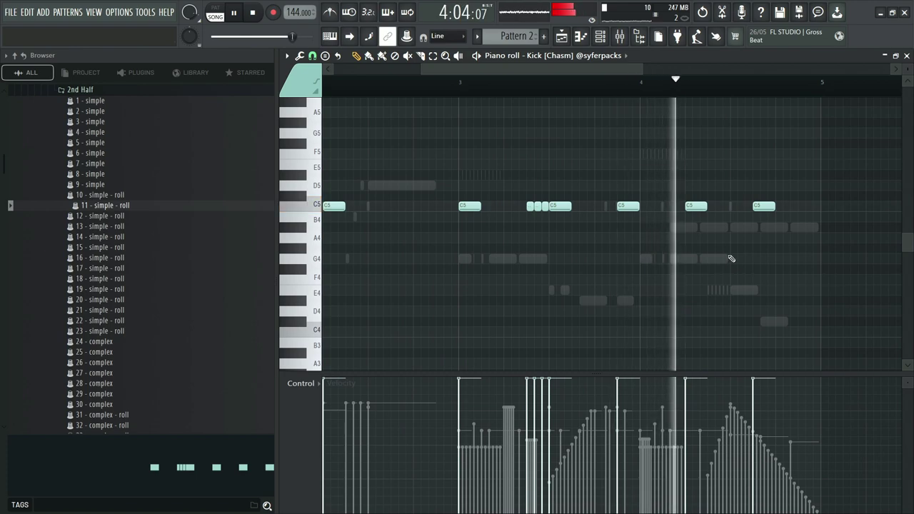
key("space")
Step: In bar 3, remove the kick note following the three-note roll, add one right after the first note, and play the pattern back
left_click(537, 207)
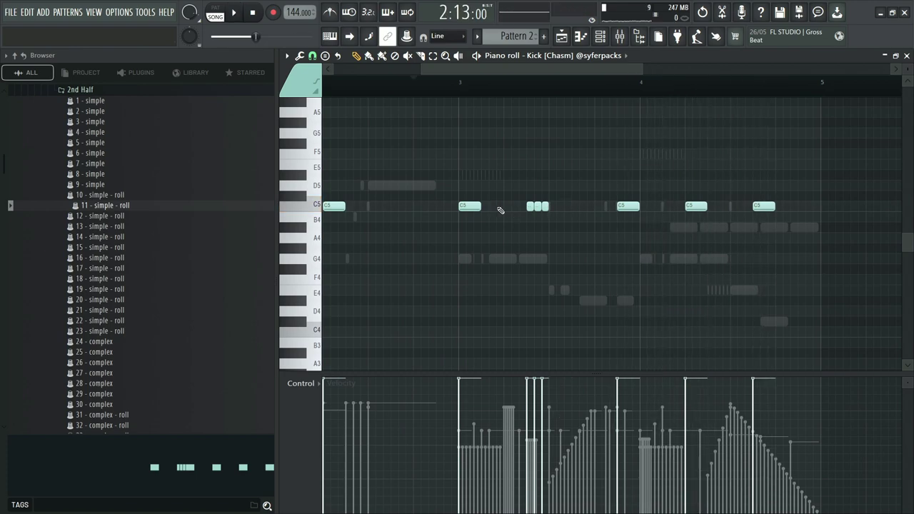
key("space")
scroll(598, 135, "down", 2)
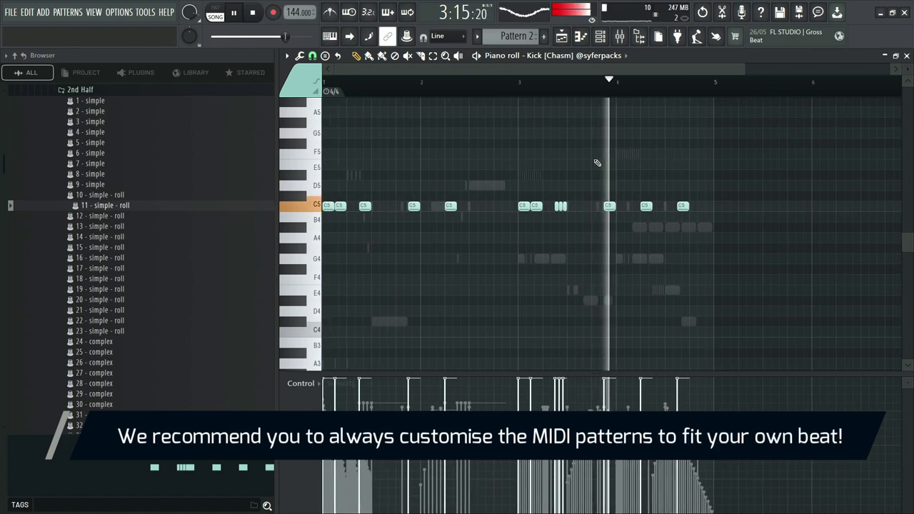
key("space")
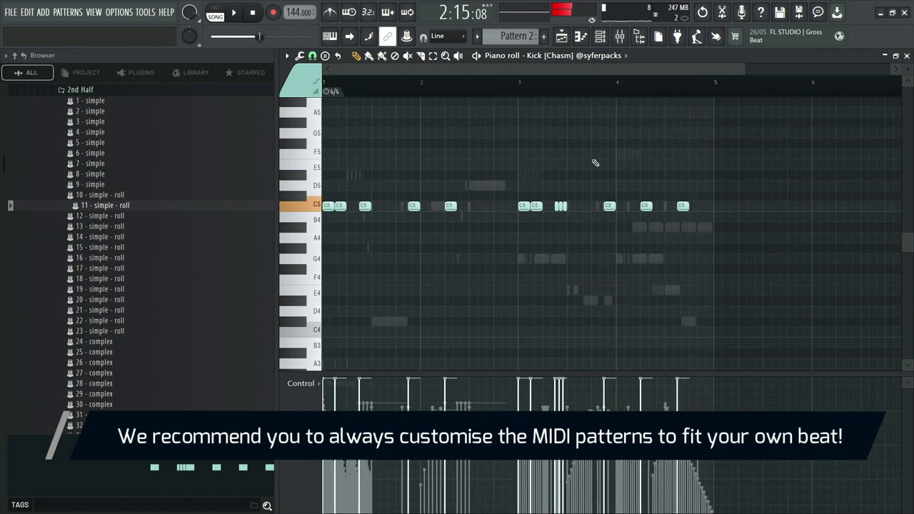
left_click(907, 56)
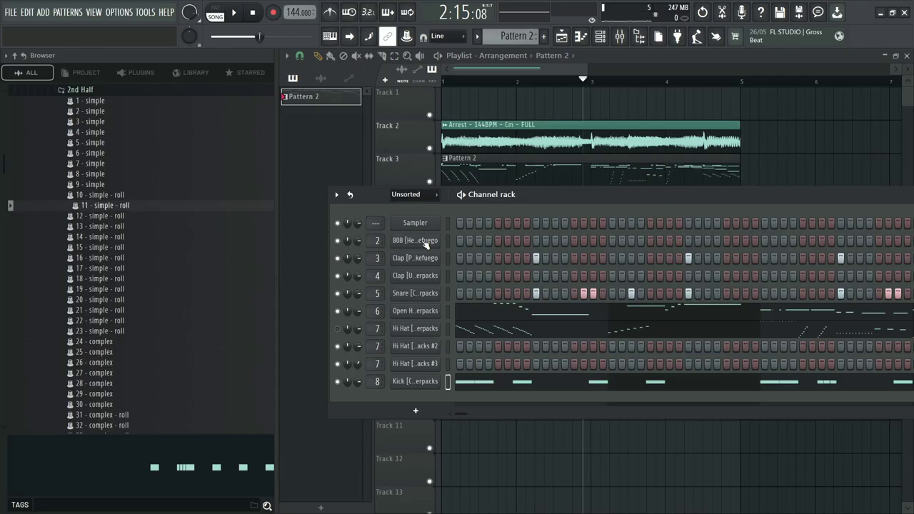
Step: Inspect the volume envelope setting of the 808 [Henchmen] channel
left_click(422, 241)
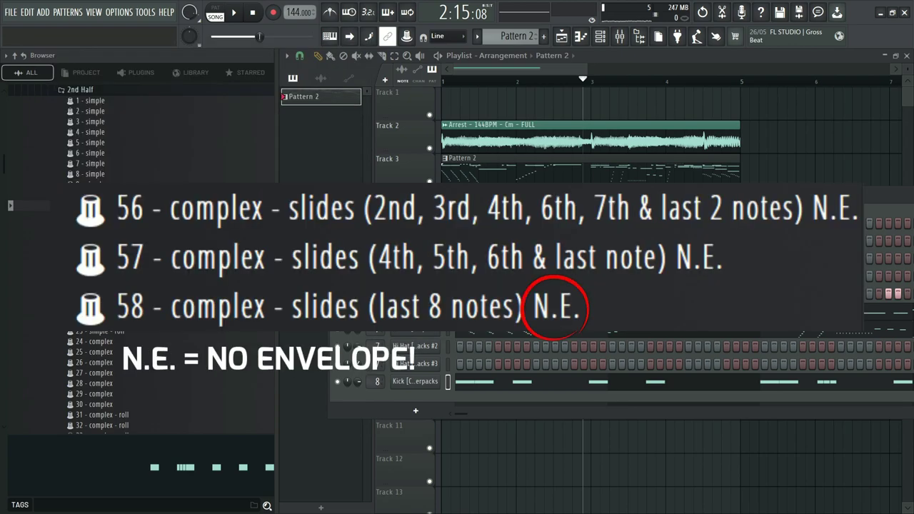
left_click(421, 241)
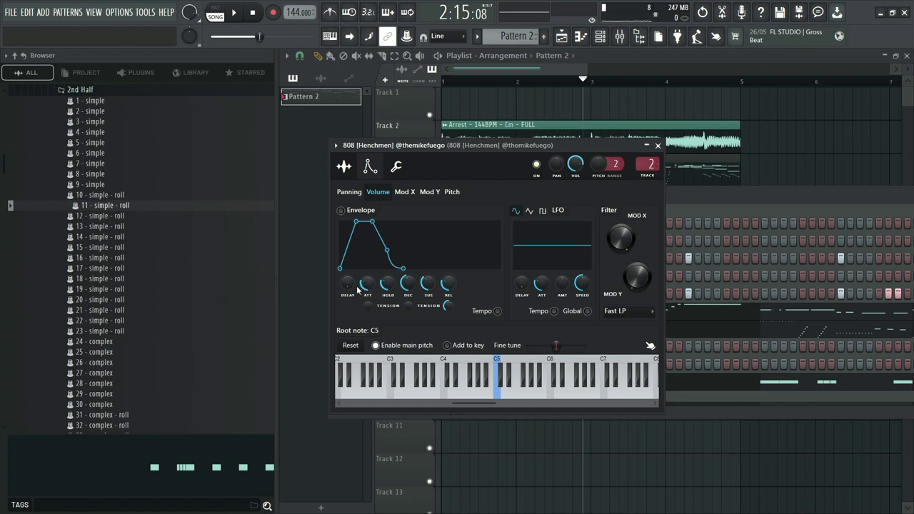
left_click(658, 145)
Step: Import 50 - complex - slide (last 9 notes) N.E. from the 808s Bar 2 folder into the 808 piano roll
right_click(445, 230)
left_click(453, 237)
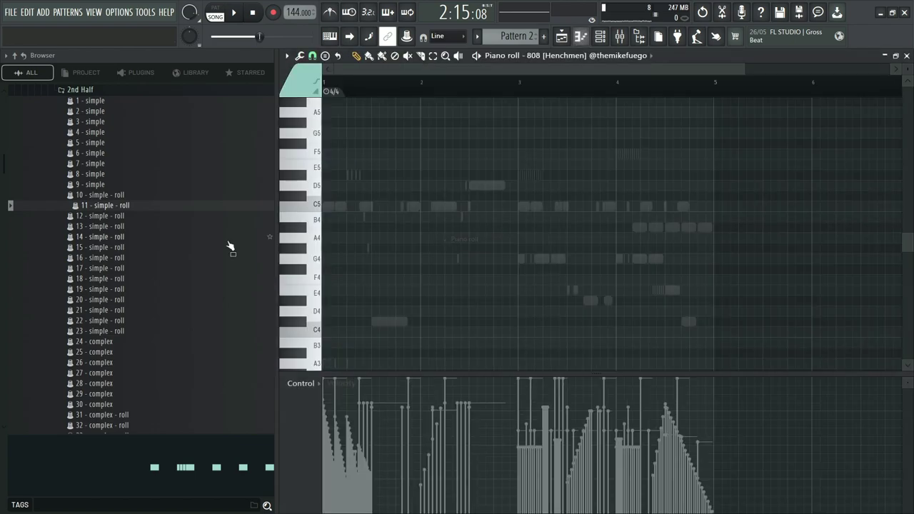
scroll(84, 218, "up", 4)
left_click(84, 217)
left_click(76, 194)
left_click(84, 172)
left_click(85, 194)
scroll(92, 212, "down", 8)
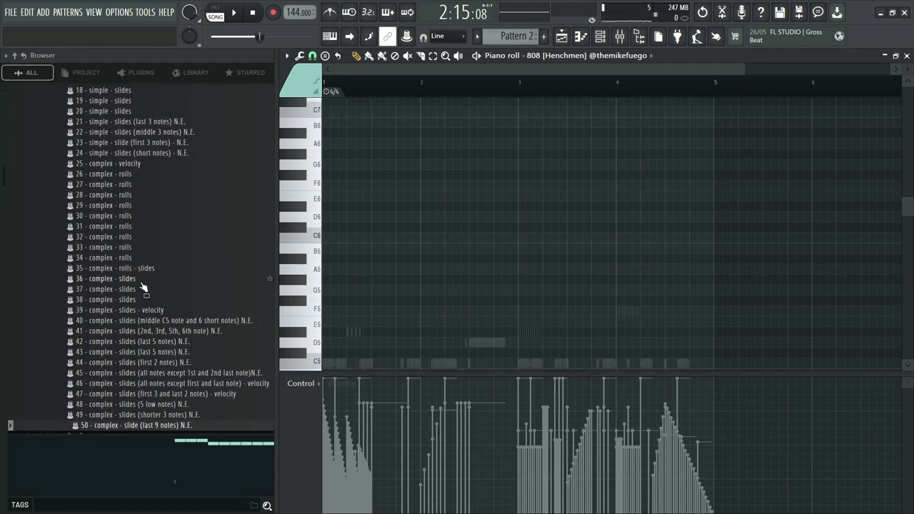
scroll(129, 411, "down", 2)
left_click_drag(377, 284, 404, 276)
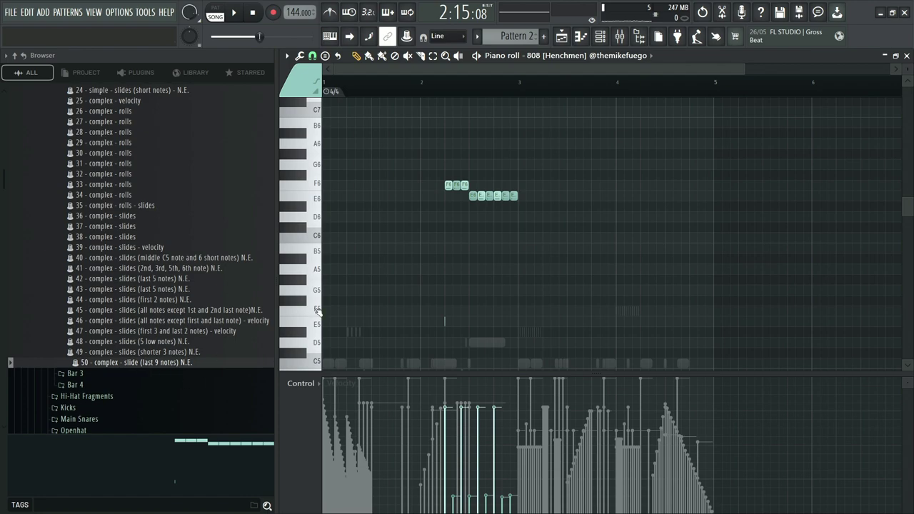
Step: Turn the three F6 notes in bar 2 of the 808 pattern into slide notes
scroll(457, 198, "up", 4)
double_click(434, 188)
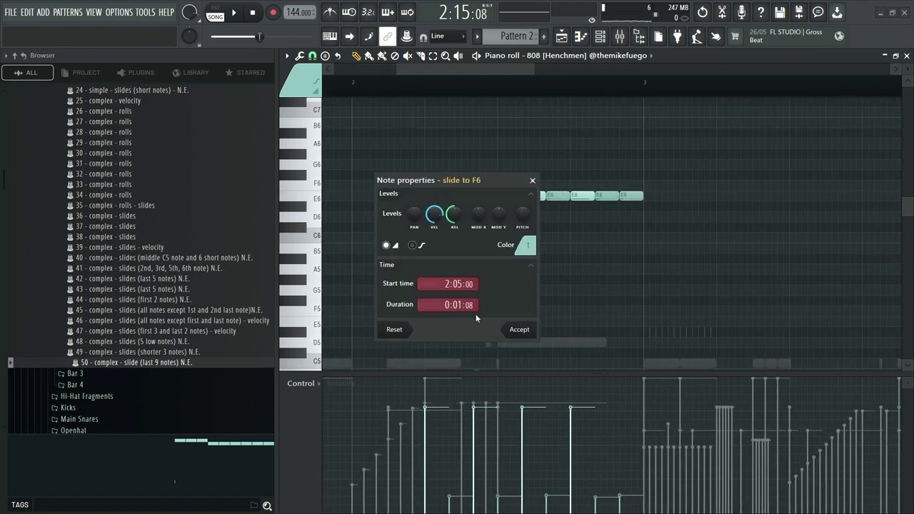
left_click(519, 329)
double_click(460, 186)
left_click(520, 329)
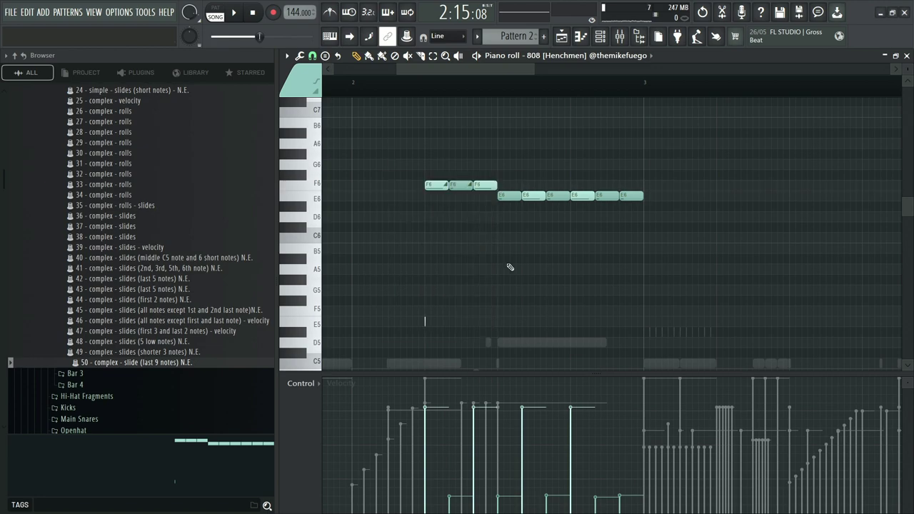
double_click(491, 185)
left_click(514, 329)
Step: Turn the first three E6 notes in bar 2 of the 808 pattern into slide notes
double_click(510, 196)
left_click(388, 245)
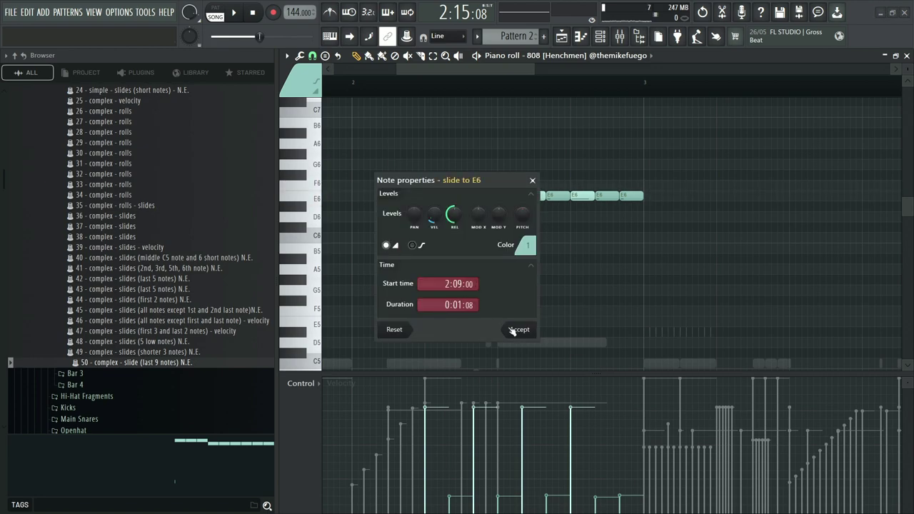
left_click(515, 330)
double_click(533, 197)
left_click(387, 245)
left_click(517, 329)
double_click(560, 197)
left_click(388, 246)
left_click(515, 330)
Step: Turn the last three E6 notes in bar 2 of the 808 pattern into slide notes and play the pattern back
double_click(583, 198)
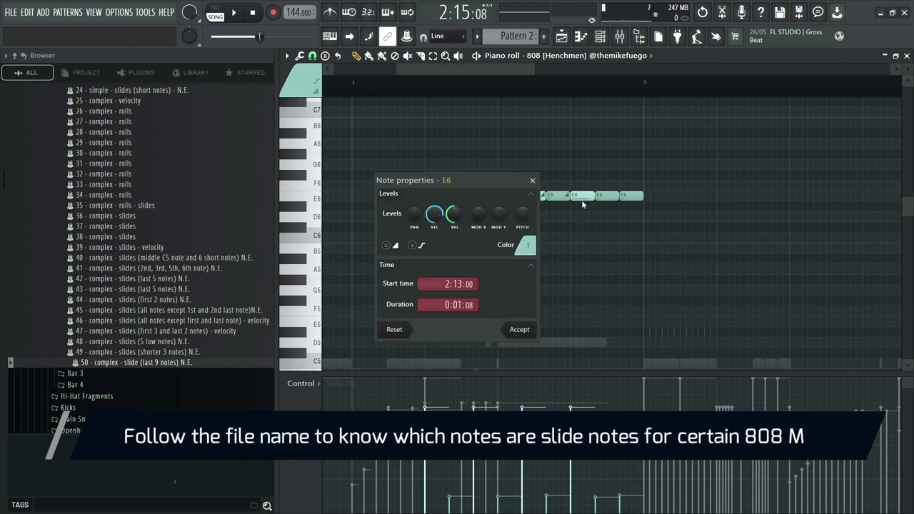
left_click(388, 246)
left_click(514, 330)
double_click(607, 196)
left_click(387, 246)
left_click(515, 329)
double_click(632, 197)
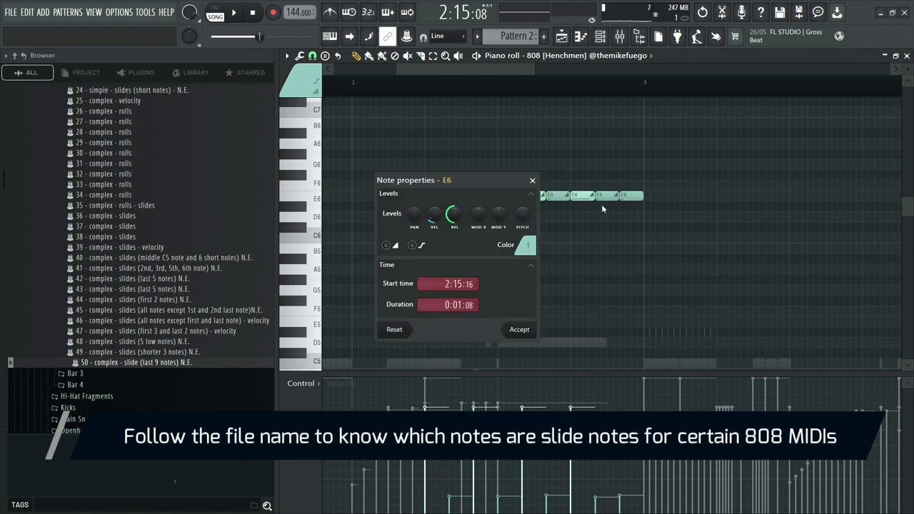
left_click(388, 246)
left_click(516, 330)
scroll(527, 315, "down", 3)
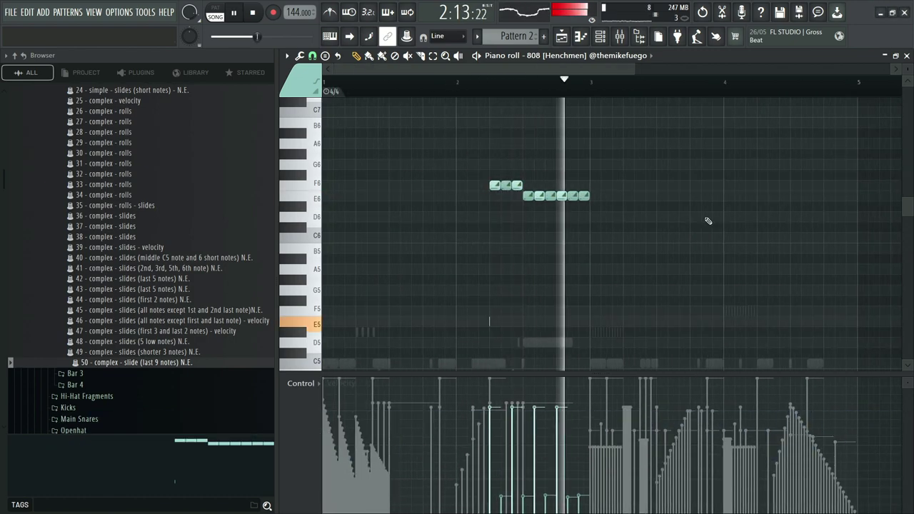
scroll(708, 221, "down", 1)
scroll(707, 221, "down", 2)
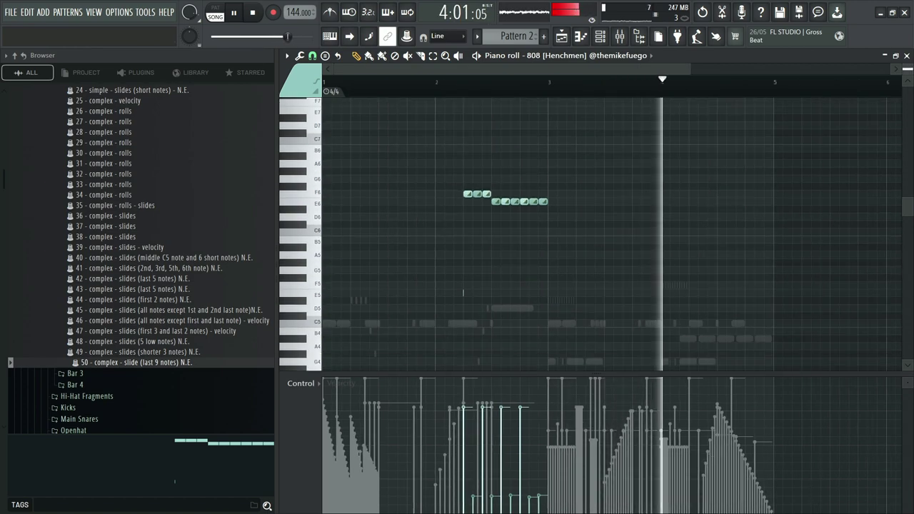
Step: Import 59 - complex - slides (1st & last 6 notes) from the 808s Bar 4 folder into the 808 piano roll
left_click(85, 385)
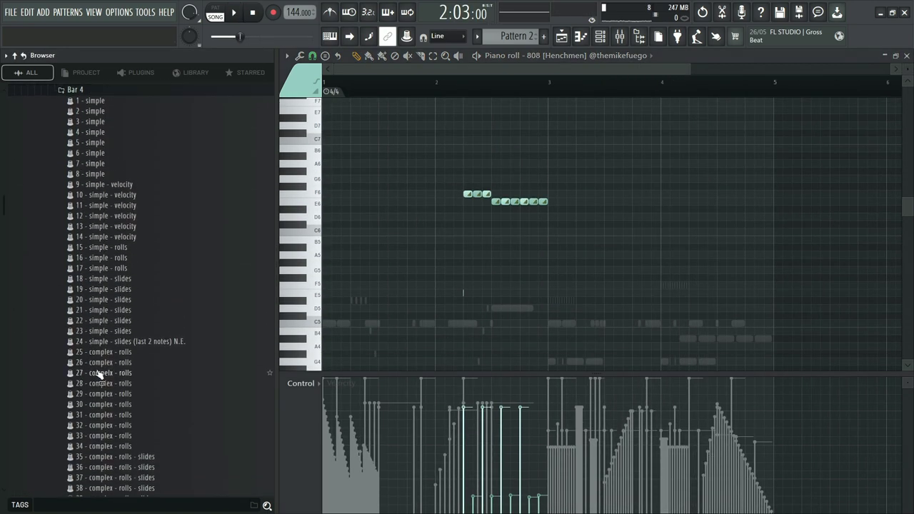
scroll(90, 377, "down", 8)
scroll(99, 377, "down", 1)
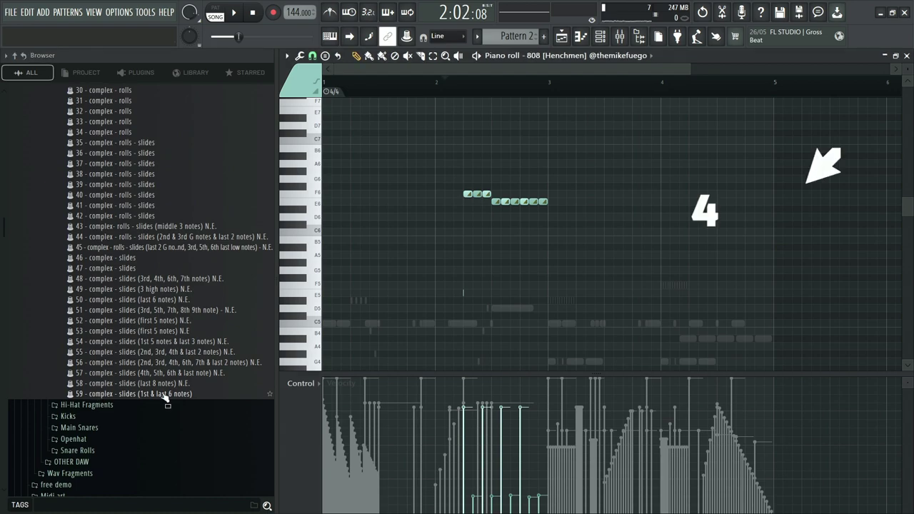
left_click_drag(164, 397, 281, 385)
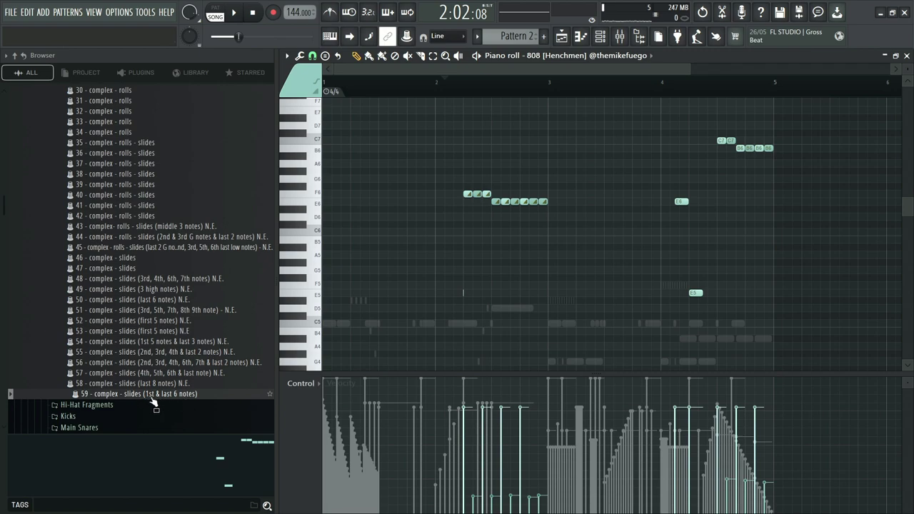
Step: Turn the E6 note and both C7 notes in bar 4 of the 808 pattern into slide notes
scroll(767, 245, "up", 3)
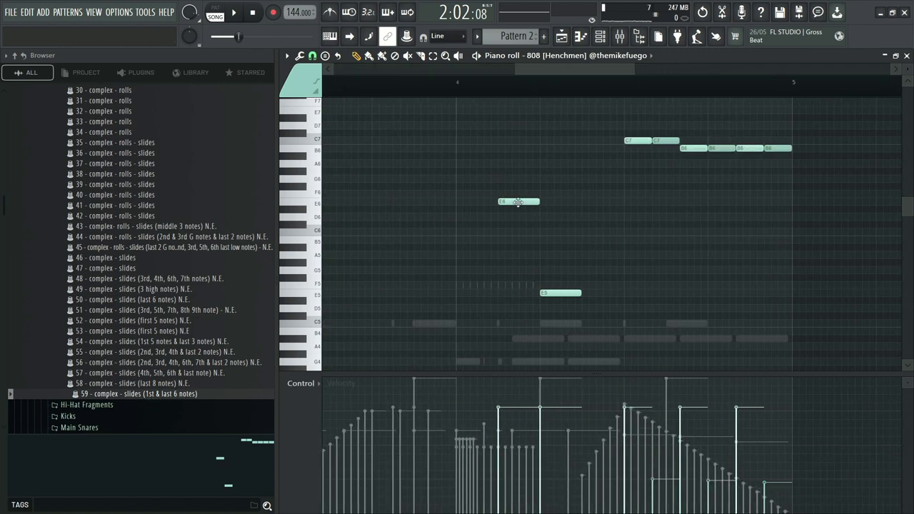
double_click(518, 202)
left_click(512, 334)
double_click(636, 142)
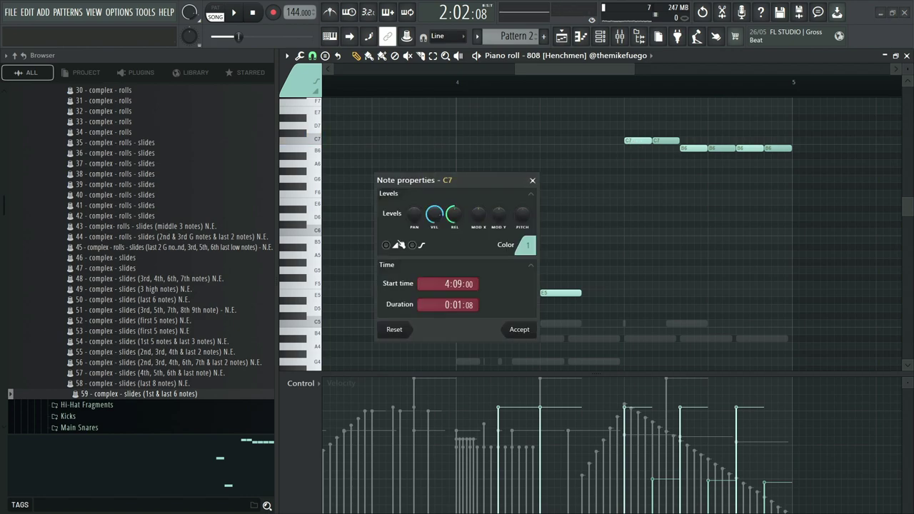
left_click(391, 246)
left_click(515, 330)
double_click(663, 141)
left_click(391, 246)
left_click(519, 329)
Step: Turn the four B6 notes in bar 4 of the 808 pattern into slide notes and play back from bar 4
double_click(693, 149)
left_click(518, 329)
double_click(719, 149)
left_click(518, 329)
double_click(746, 148)
left_click(518, 330)
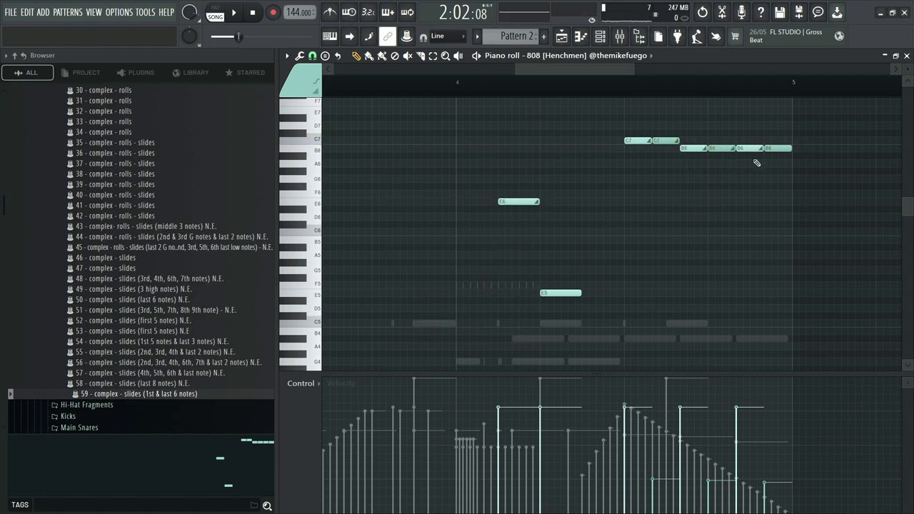
double_click(777, 148)
left_click(519, 330)
scroll(555, 239, "down", 2)
left_click(486, 85)
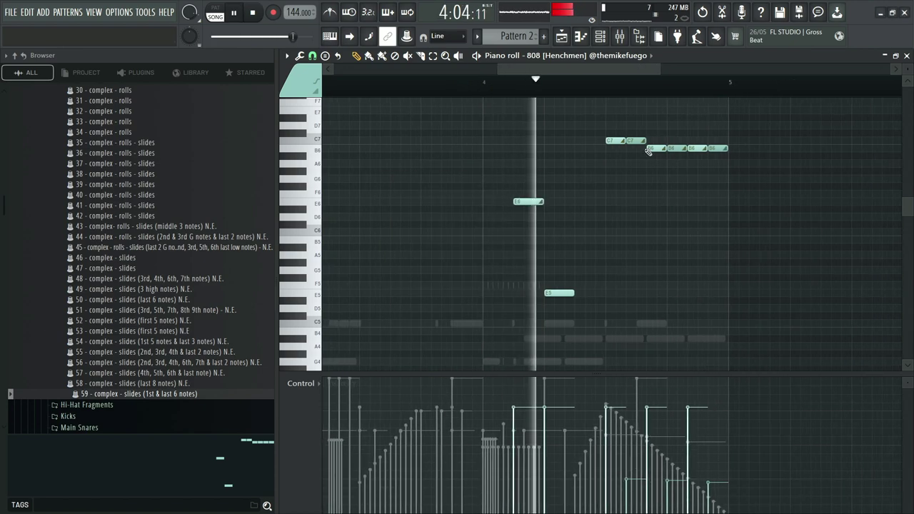
scroll(537, 160, "down", 3)
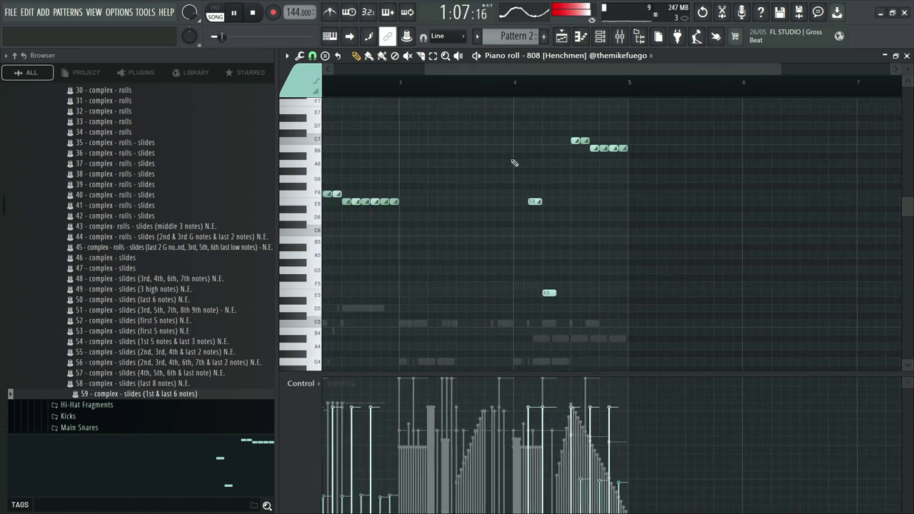
left_click_drag(515, 163, 682, 166)
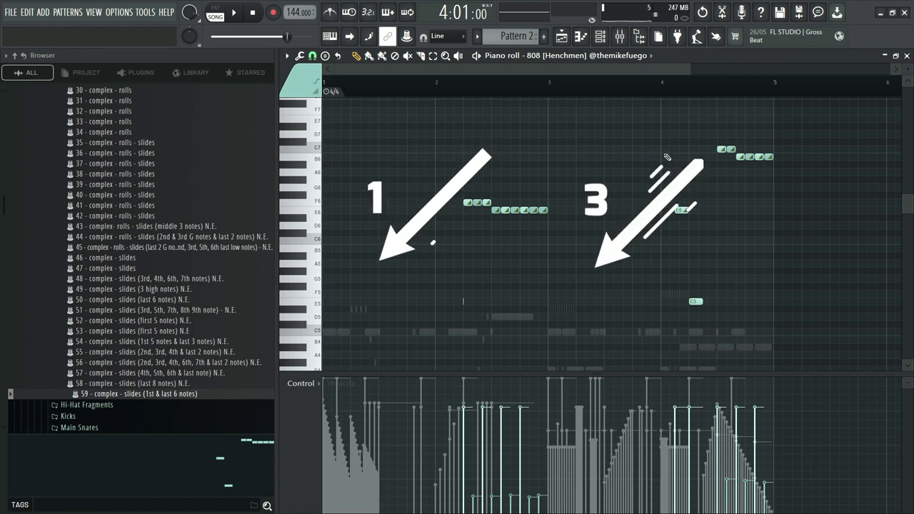
Step: Fill bar 1 of the 808 pattern with E5 notes, an E6 slide note at its start and an E4 slide note at its end
key("space")
scroll(393, 294, "up", 1)
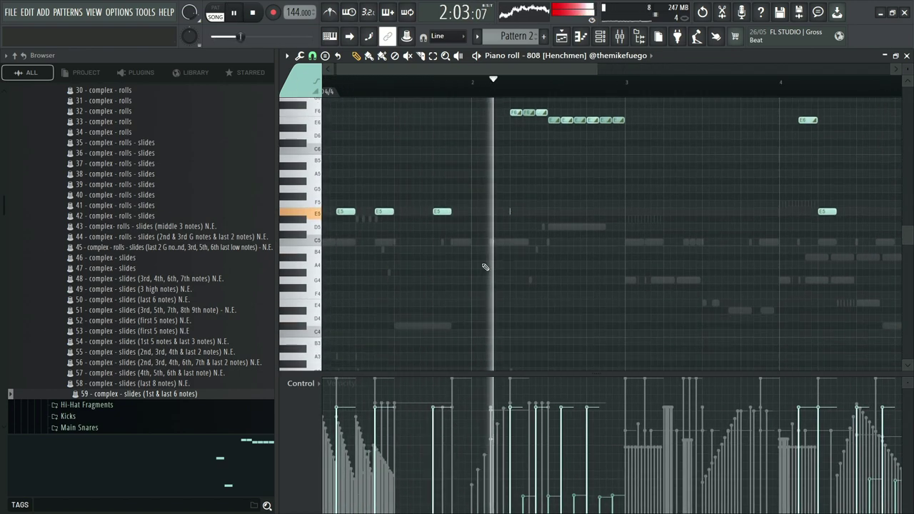
key("space")
scroll(467, 332, "up", 2)
key("space")
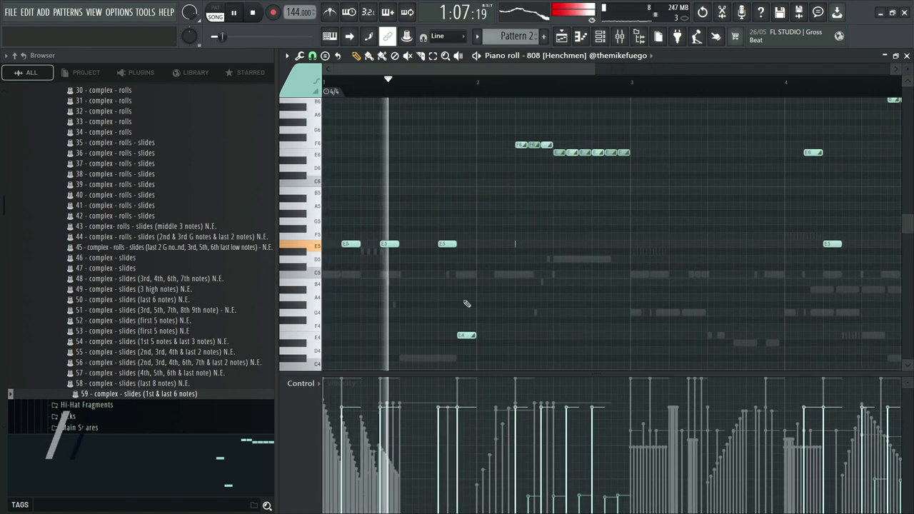
key("space")
scroll(362, 252, "up", 2)
scroll(459, 242, "down", 3)
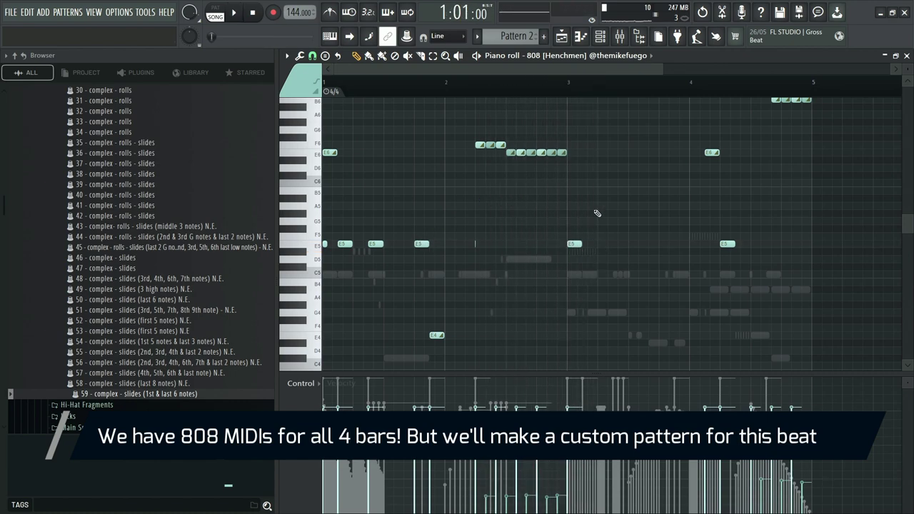
Step: Fill bar 3 of the 808 pattern with E5 notes, making one of them a slide note, and add an E4 slide note
key("space")
key("space")
left_click(660, 245)
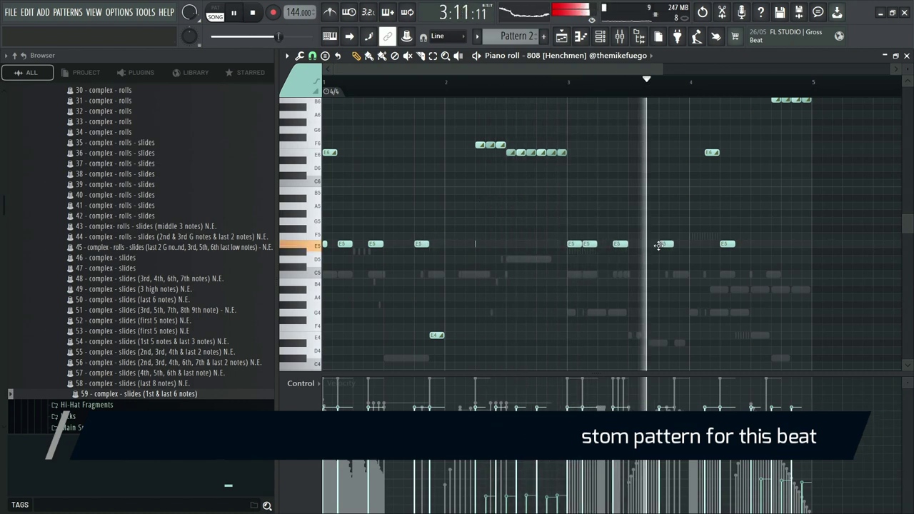
key("space")
left_click_drag(667, 245, 682, 245)
left_click(647, 244)
double_click(648, 244)
left_click(628, 330)
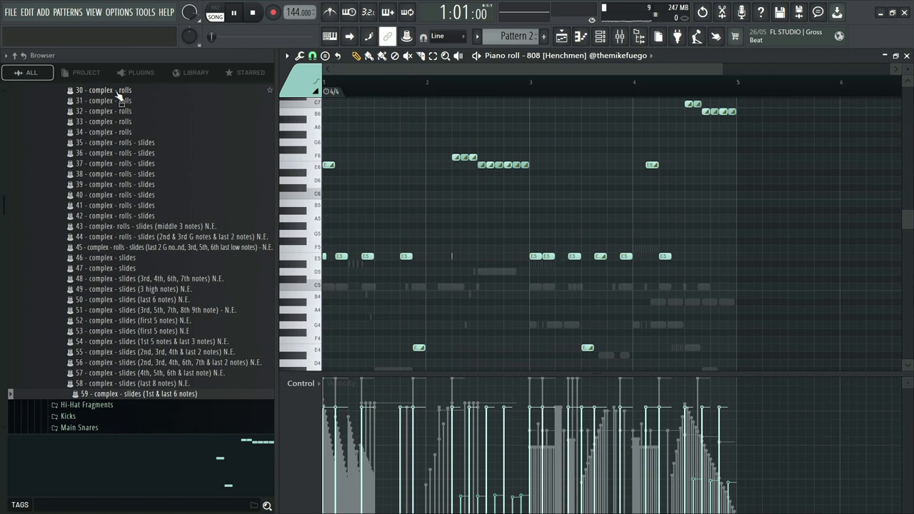
key("space")
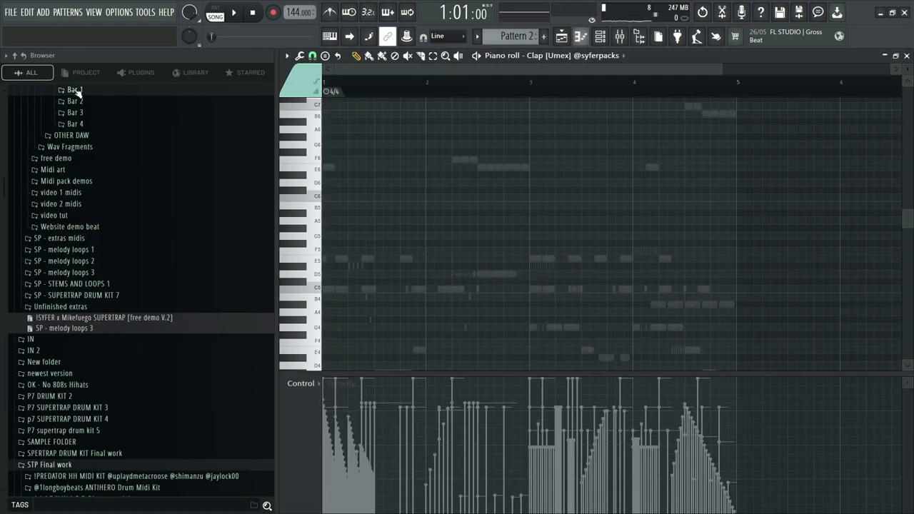
Step: Import 21 - simple - high from the Snare Rolls Bar 1 folder into the Clap [Umex] piano roll and audition it
left_click(75, 90)
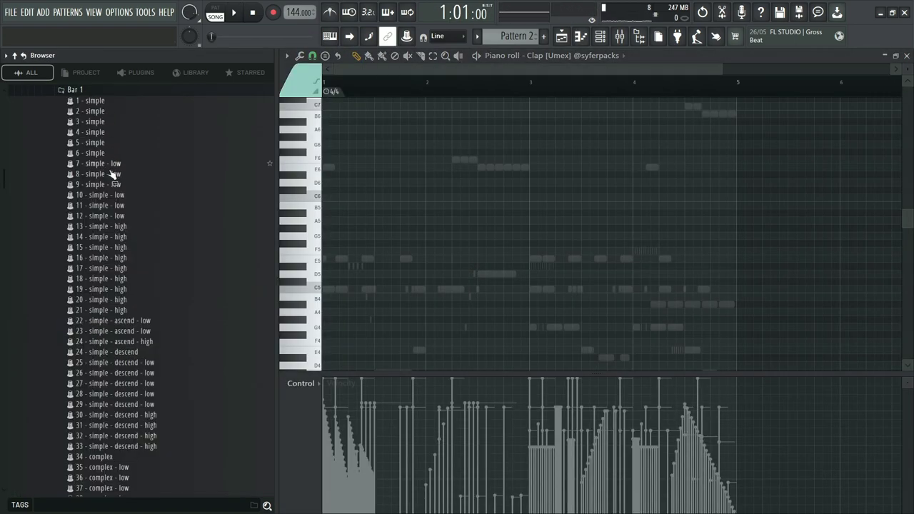
left_click_drag(100, 310, 440, 281)
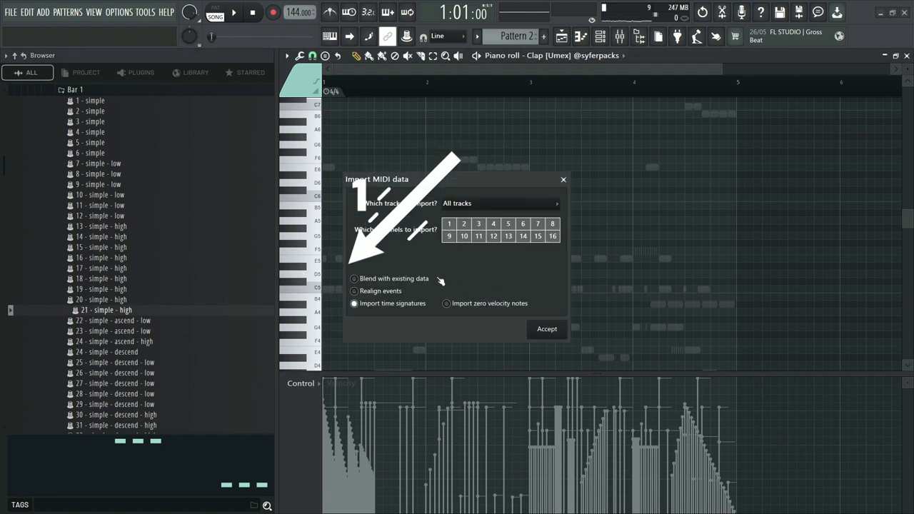
left_click(551, 329)
key("space")
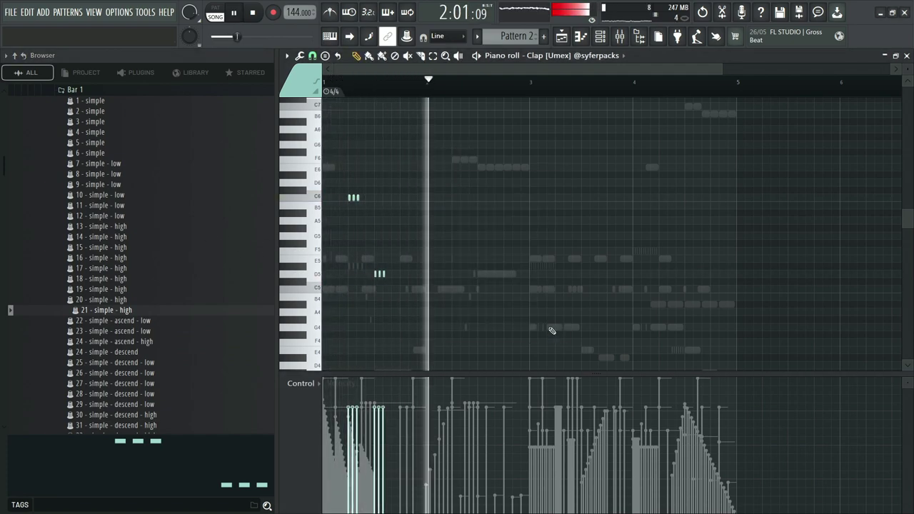
key("space")
Step: Try 26 - simple - descend - high from the Snare Rolls Bar 2 folder in the clap pattern, then undo the import
left_click(86, 92)
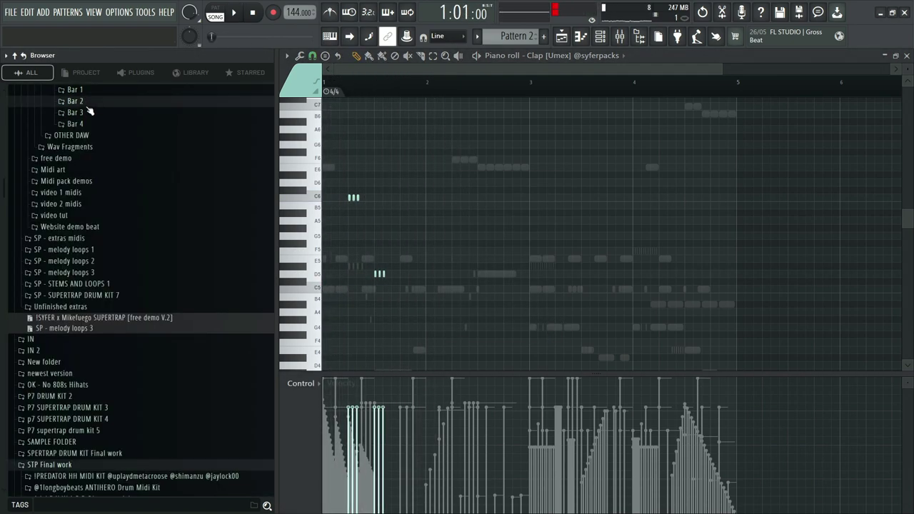
left_click(86, 100)
left_click(142, 320)
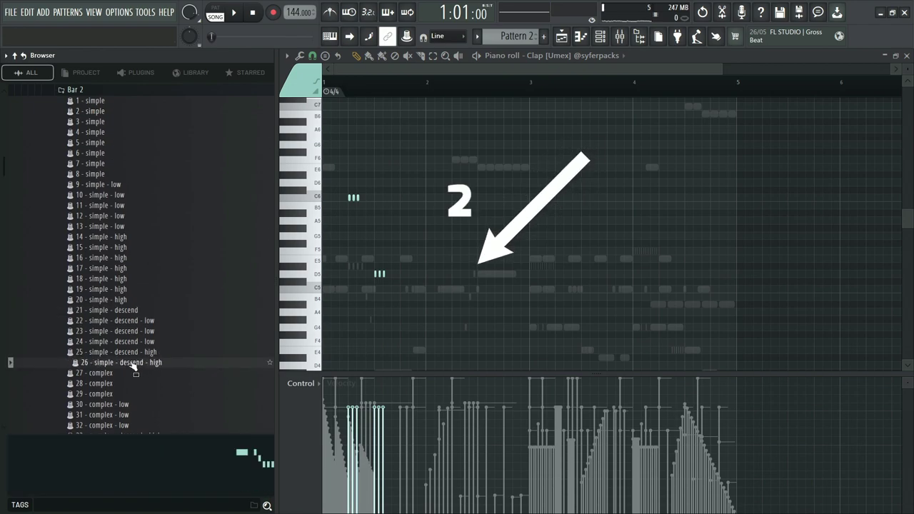
left_click_drag(132, 365, 483, 296)
left_click(547, 329)
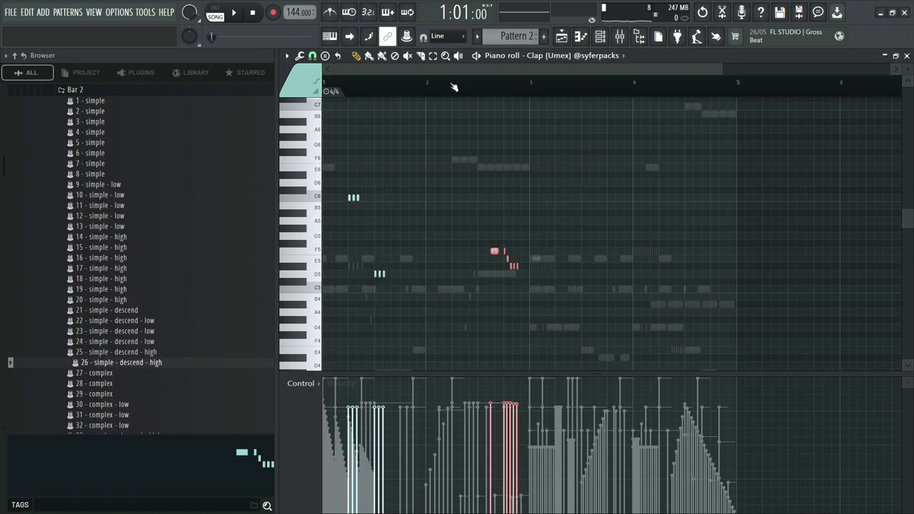
key("space")
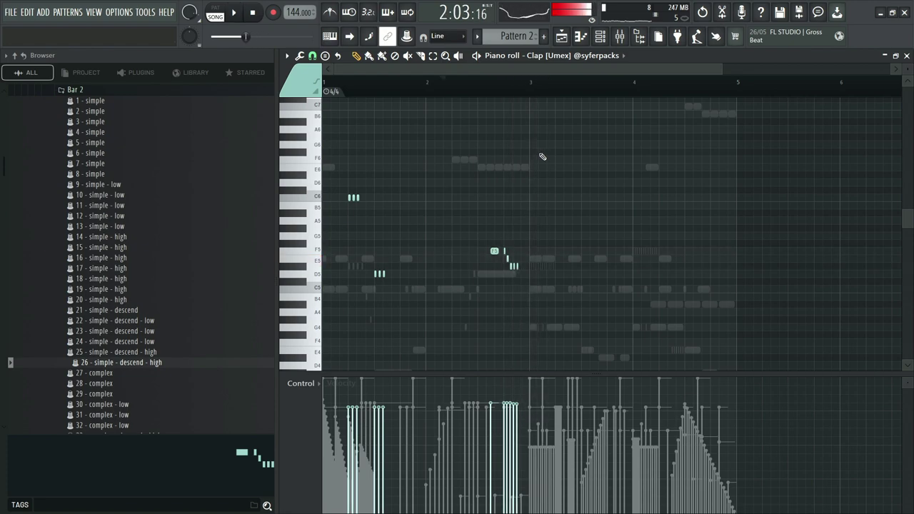
key("ctrl+z")
Step: Try 32 - complex - low from the Snare Rolls Bar 2 folder in the clap pattern, audition it and undo the import
scroll(152, 285, "down", 2)
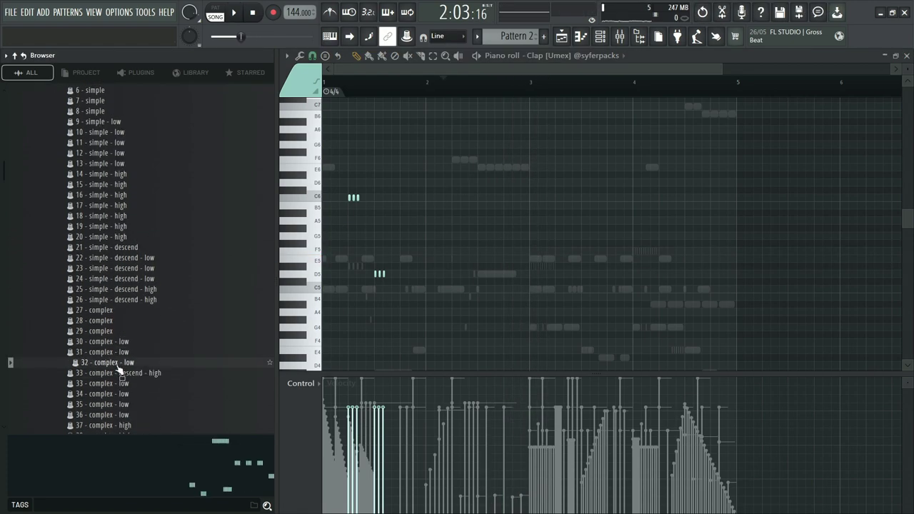
left_click_drag(221, 345, 460, 277)
left_click(545, 329)
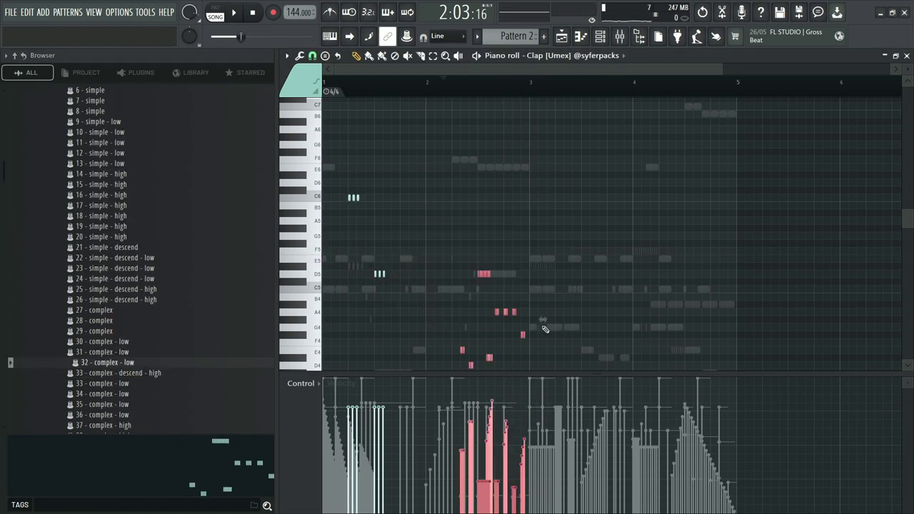
scroll(536, 306, "down", 3)
scroll(463, 279, "up", 4)
key("space")
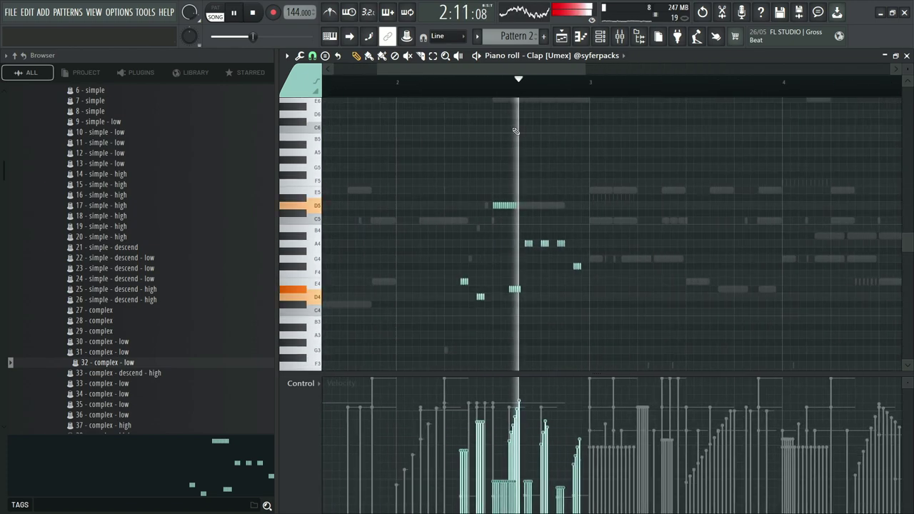
key("space")
scroll(476, 229, "up", 2)
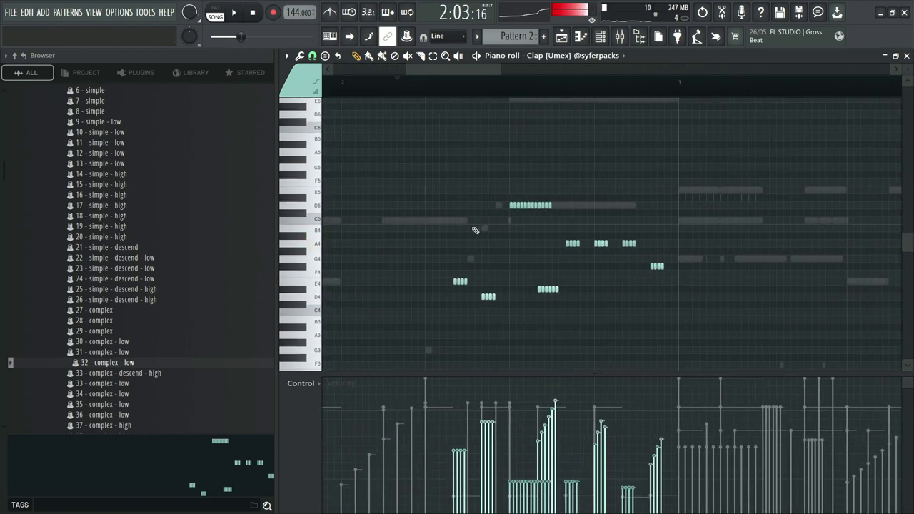
key("space")
scroll(609, 207, "down", 2)
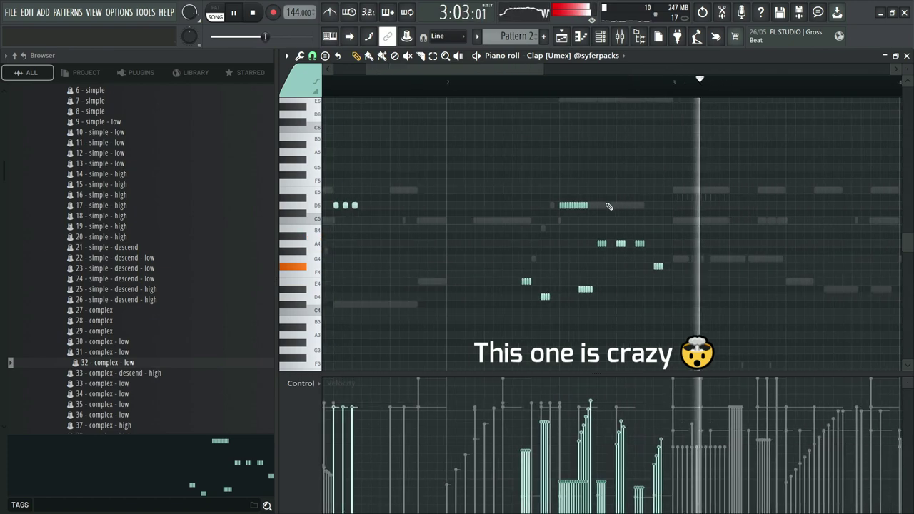
key("ctrl+z")
key("ctrl+z")
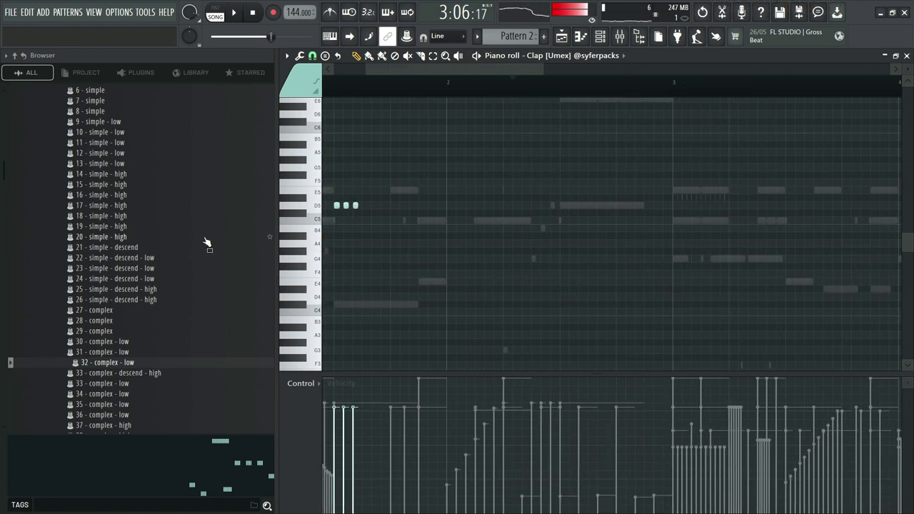
Step: Import 31 - complex - low from the Snare Rolls Bar 2 folder into the clap pattern and audition it
scroll(149, 307, "down", 2)
left_click_drag(134, 291, 484, 275)
left_click(550, 329)
scroll(672, 293, "up", 1)
left_click(669, 288, "ctrl")
scroll(669, 287, "up", 2)
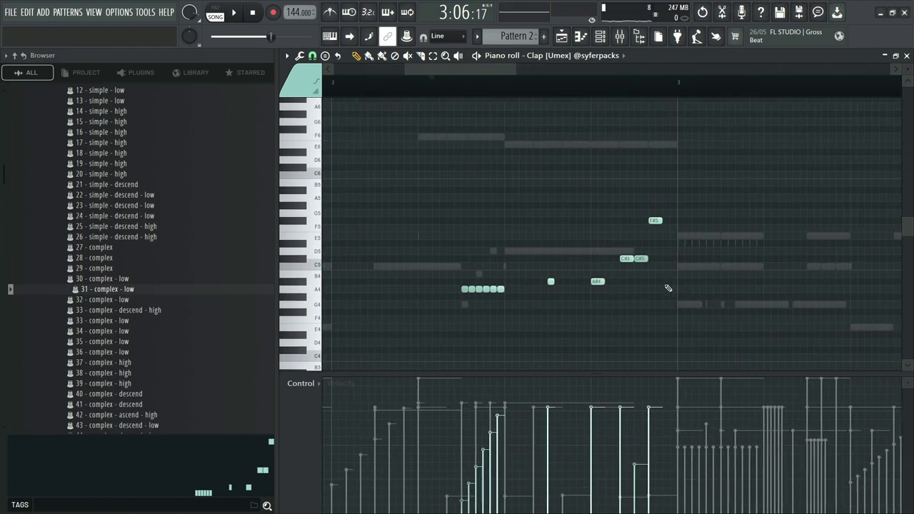
key("space")
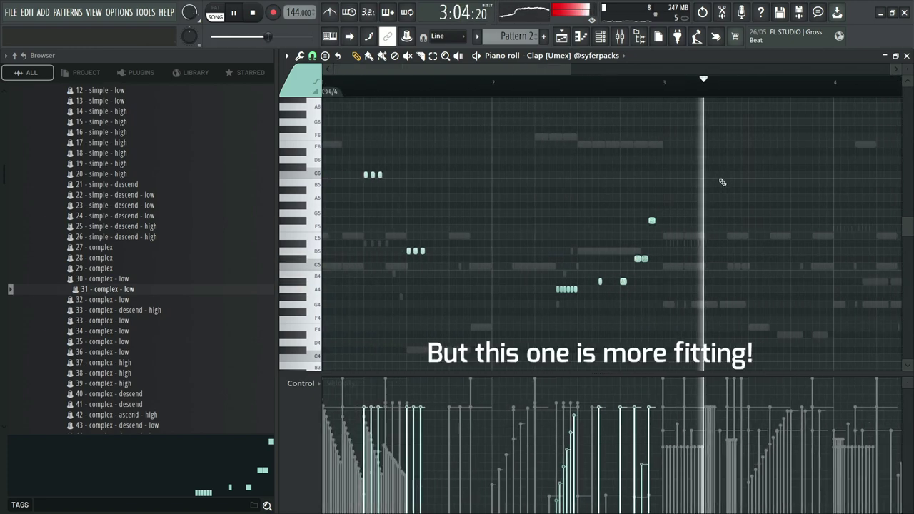
key("space")
scroll(95, 168, "up", 4)
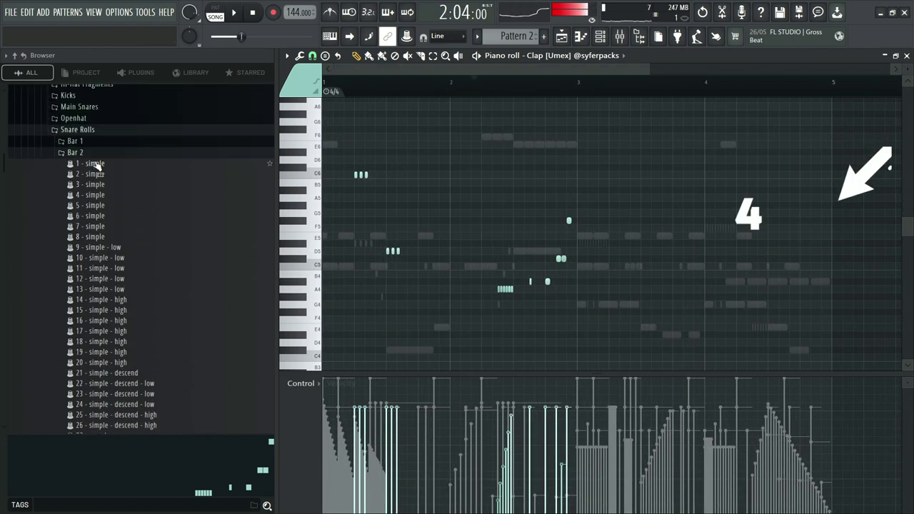
Step: Try 44 - complex - descend - low from the Snare Rolls Bar 4 folder in the clap pattern, audition it and undo the import
left_click(93, 153)
left_click(93, 177)
scroll(94, 180, "down", 5)
left_click_drag(133, 311, 579, 286)
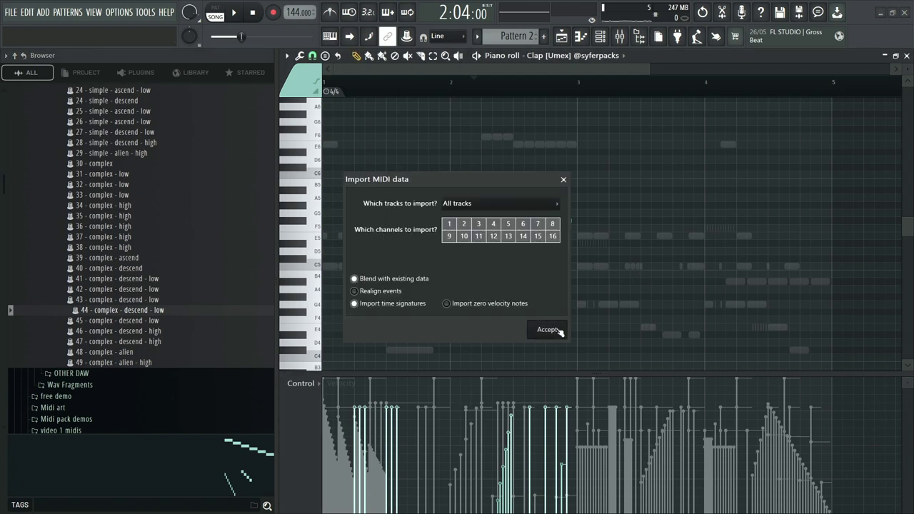
left_click(551, 330)
key("space")
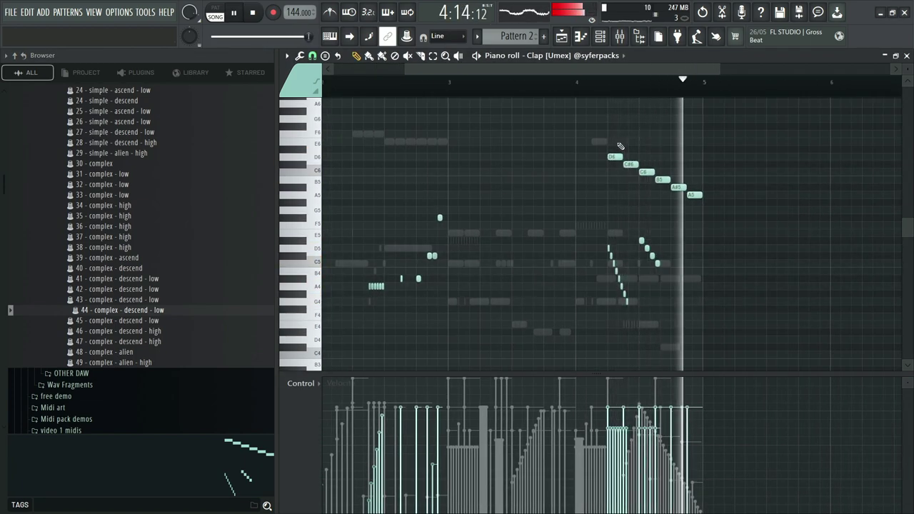
key("space")
key("ctrl+z")
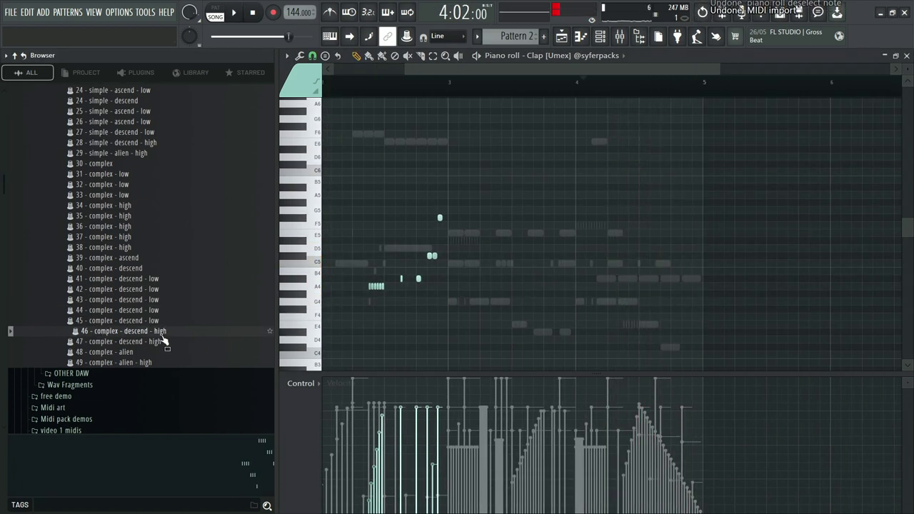
Step: Try 49 - complex - alien - high from the Snare Rolls Bar 4 folder in the clap pattern and audition it
left_click_drag(172, 363, 490, 279)
left_click(547, 329)
key("space")
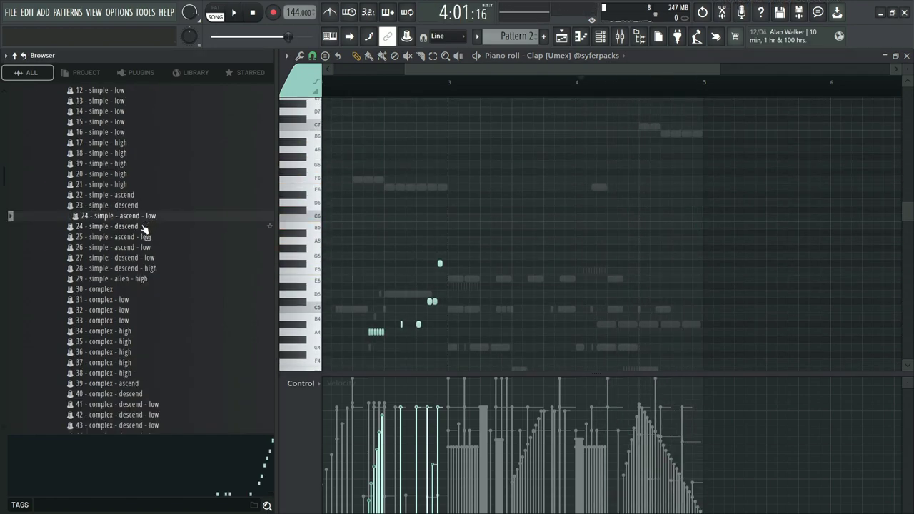
Step: Import 24 - simple - descend from the Snare Rolls Bar 4 folder into the clap pattern
left_click_drag(112, 226, 500, 286)
left_click(547, 328)
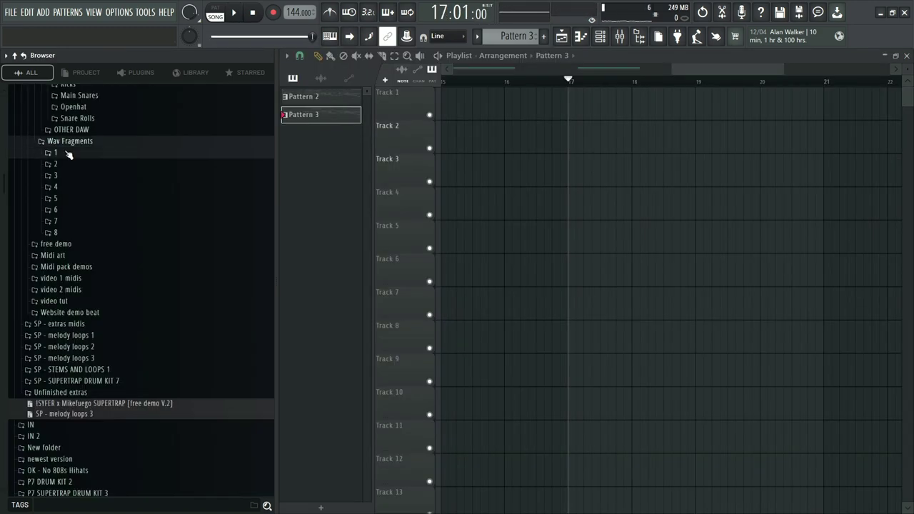
Step: Place 11 - simple - descend - low from Wav Fragments 1 on Track 2 and 15 - simple - ascend - low from folder 2 on Track 3 at bar 17
left_click(67, 153)
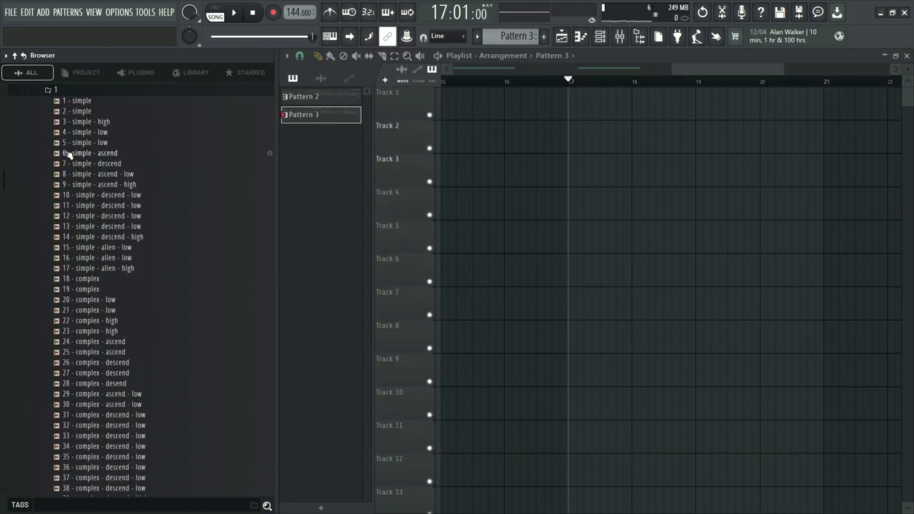
left_click_drag(74, 210, 561, 148)
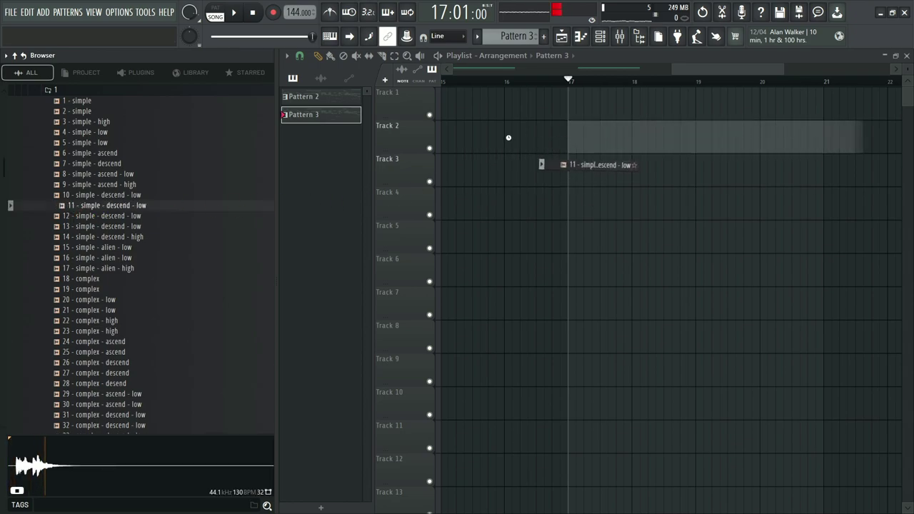
left_click(76, 92)
left_click(69, 103)
left_click(72, 248)
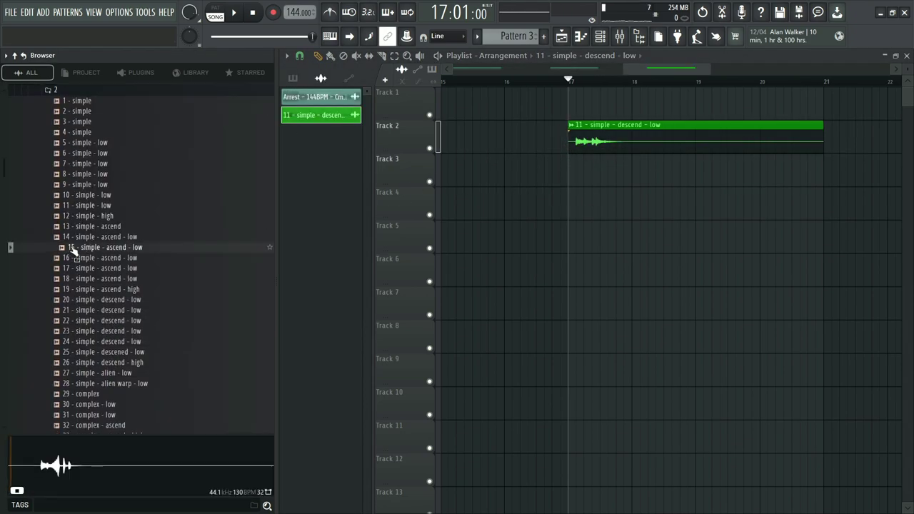
left_click_drag(74, 251, 557, 178)
Step: Place 50 - complex - alien swoosh from the Wav Fragments 3 folder on Track 4 at bar 17
left_click(76, 91)
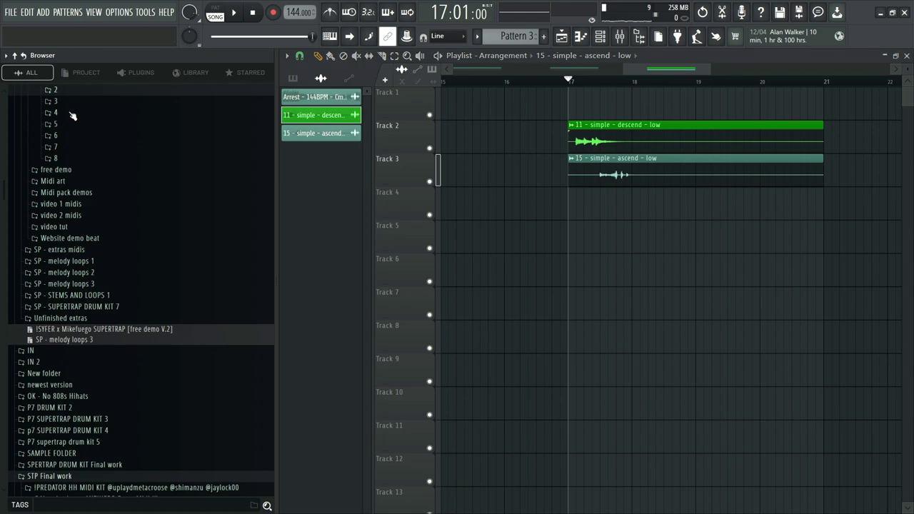
left_click(70, 103)
scroll(80, 133, "down", 4)
scroll(89, 167, "down", 4)
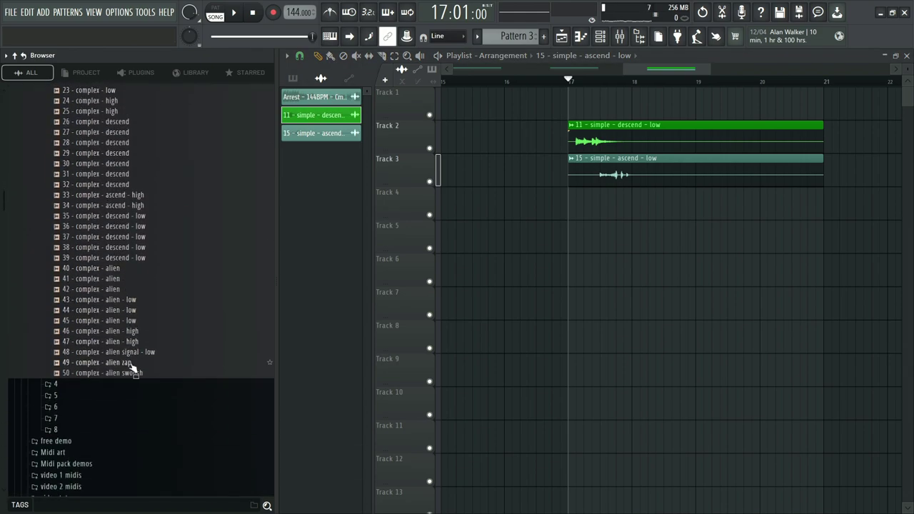
left_click_drag(127, 373, 569, 208)
Step: Audition the three WAV fragments at bar 17 and delete their clips from Tracks 2, 3 and 4
scroll(651, 174, "up", 2)
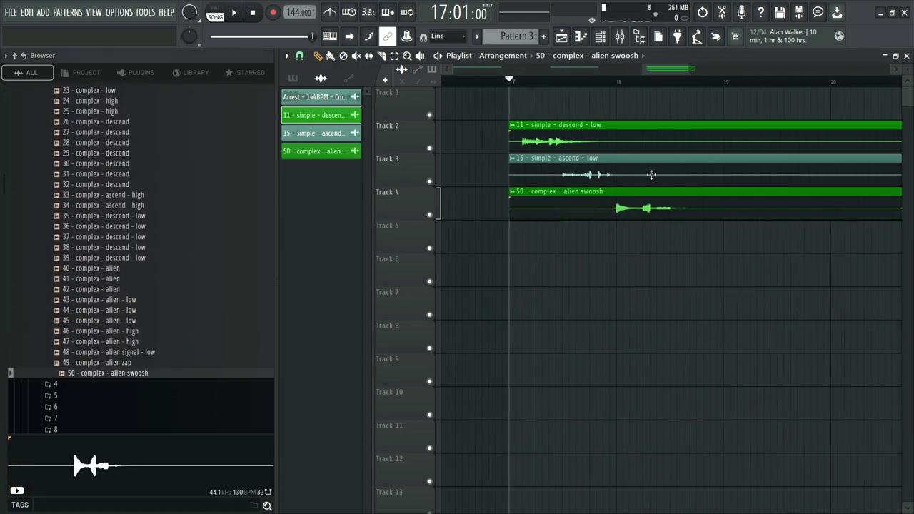
key("space")
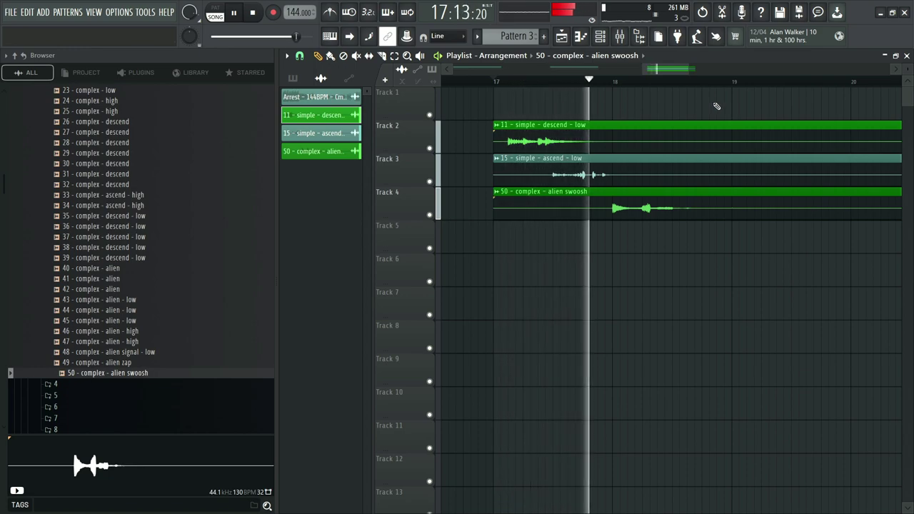
scroll(717, 106, "down", 2)
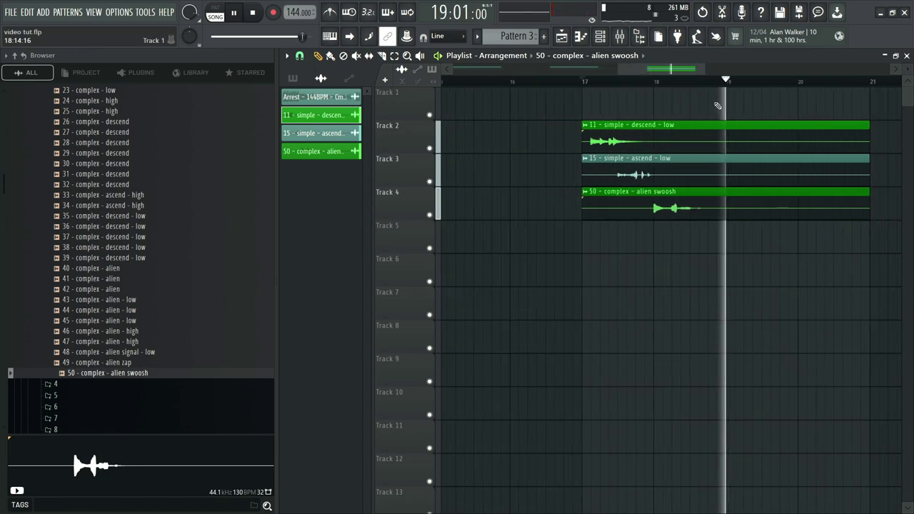
key("space")
right_click(711, 137)
right_click(703, 172)
right_click(697, 204)
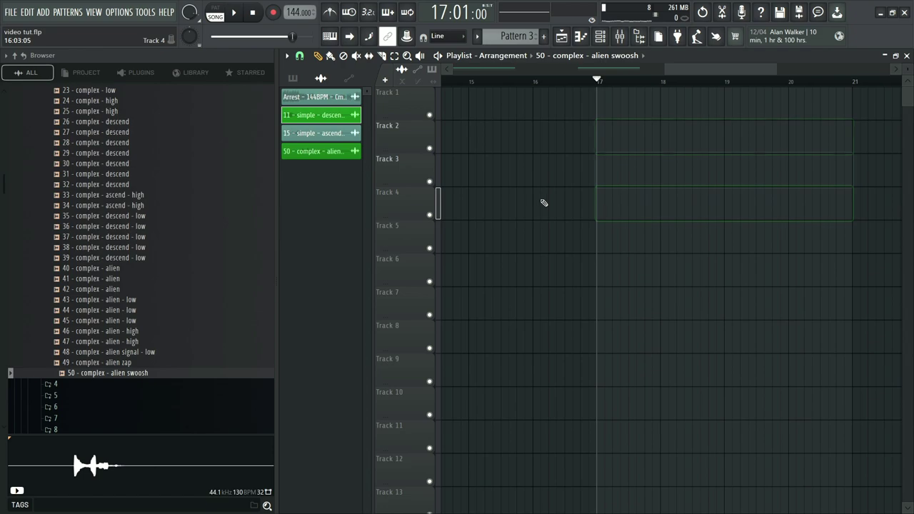
Step: Set the playhead to bar 9 and place 36 - complex - descend - low from Wav Fragments 1 on Track 4 there
left_click_drag(542, 202, 796, 212)
scroll(795, 213, "down", 2)
left_click_drag(630, 175, 698, 171)
left_click(534, 87)
scroll(66, 134, "up", 10)
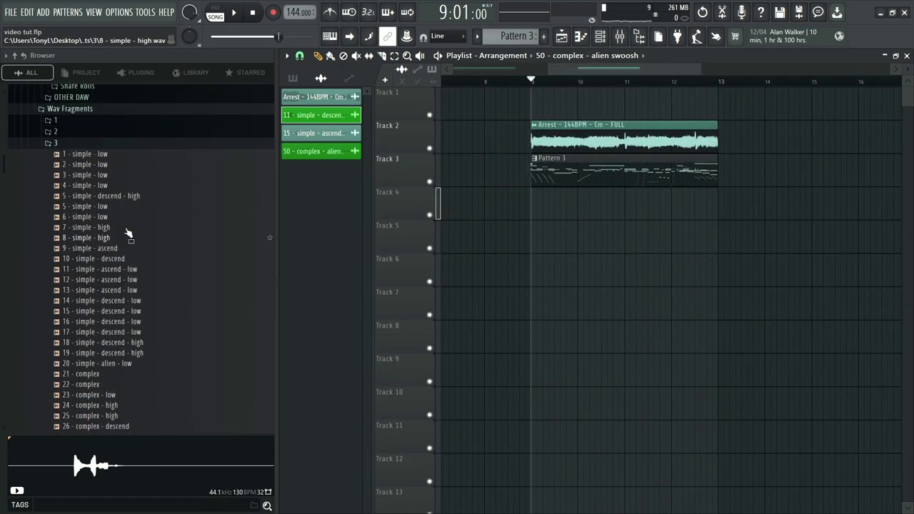
scroll(68, 134, "down", 5)
left_click_drag(80, 277, 536, 207)
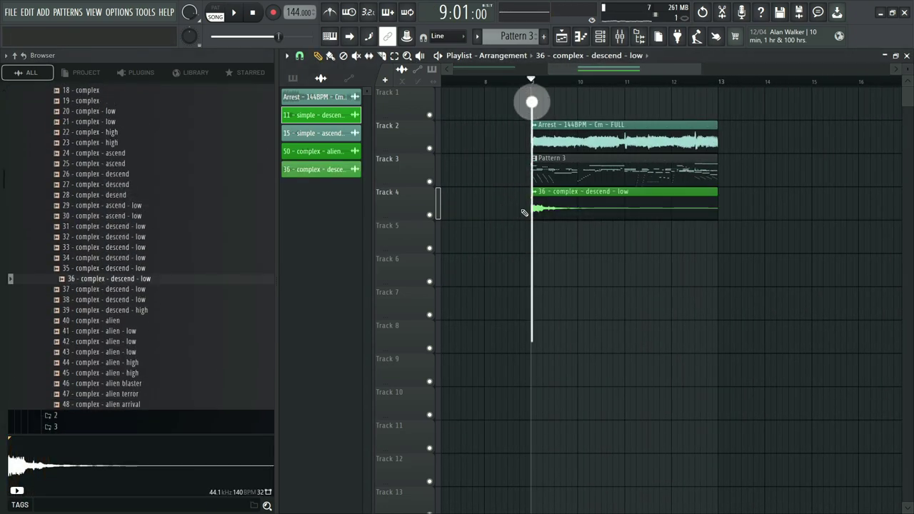
Step: Place 34 - complex - ascend - high from the Wav Fragments 3 folder on Track 5 at bar 9
scroll(72, 166, "down", 5)
left_click(70, 166)
key("Left")
left_click(66, 166)
scroll(71, 306, "down", 4)
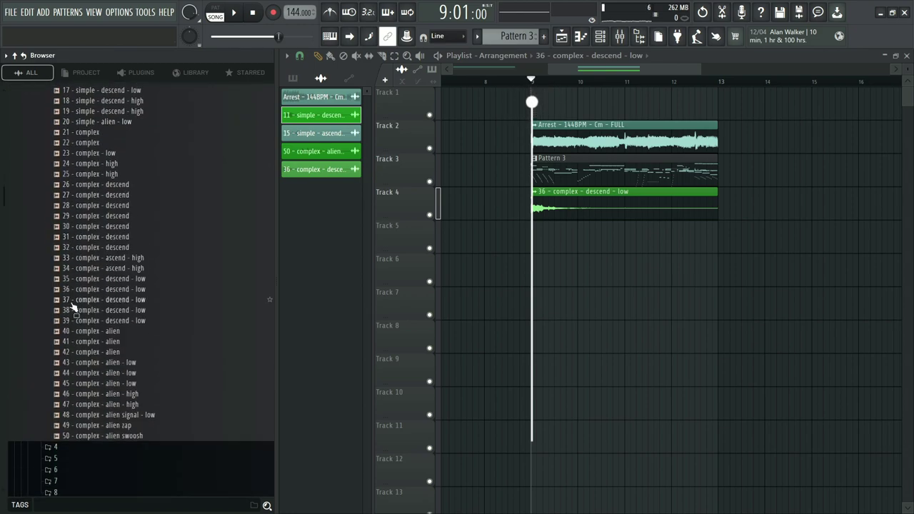
left_click_drag(93, 269, 532, 241)
Step: Place 53 - complex - alien error from the Wav Fragments 4 folder on Track 6 at bar 9
scroll(76, 160, "up", 6)
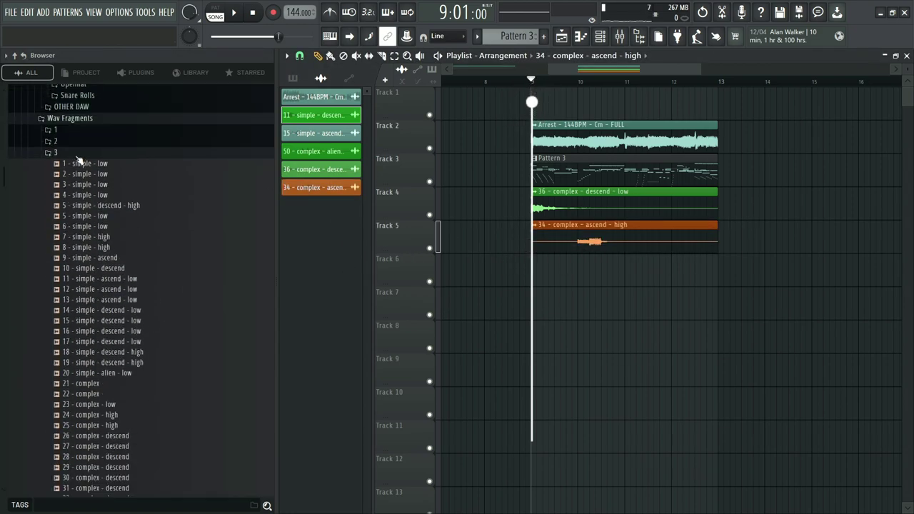
left_click(75, 155)
left_click(76, 164)
scroll(78, 214, "down", 6)
left_click_drag(82, 404, 531, 270)
Step: Place 42 - complex - alien from the Wav Fragments 5 folder on Track 7 at bar 9
scroll(72, 160, "up", 7)
left_click(67, 156)
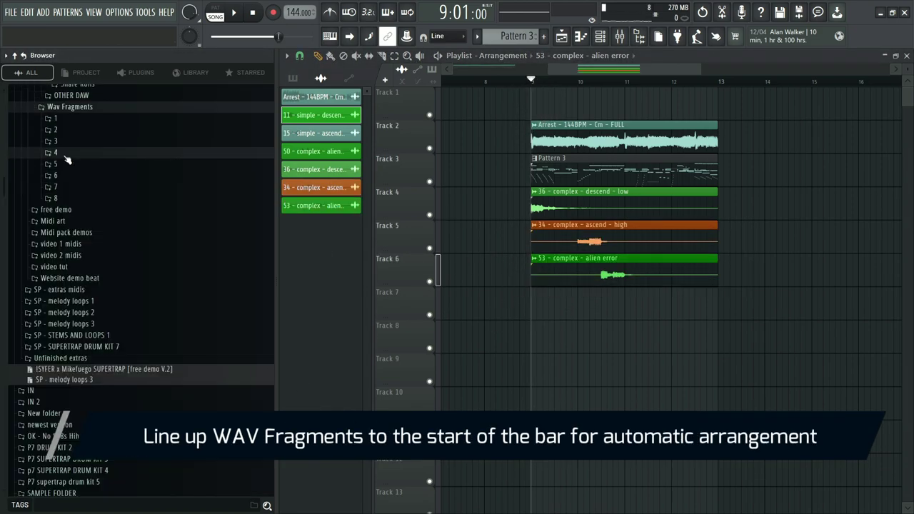
left_click(68, 164)
scroll(75, 229, "down", 6)
left_click(80, 345)
left_click_drag(80, 344, 531, 302)
Step: Place 42 - complex - alien - low from the Wav Fragments 6 folder on Track 8 at bar 9
scroll(72, 163, "up", 7)
left_click(67, 158)
left_click(67, 168)
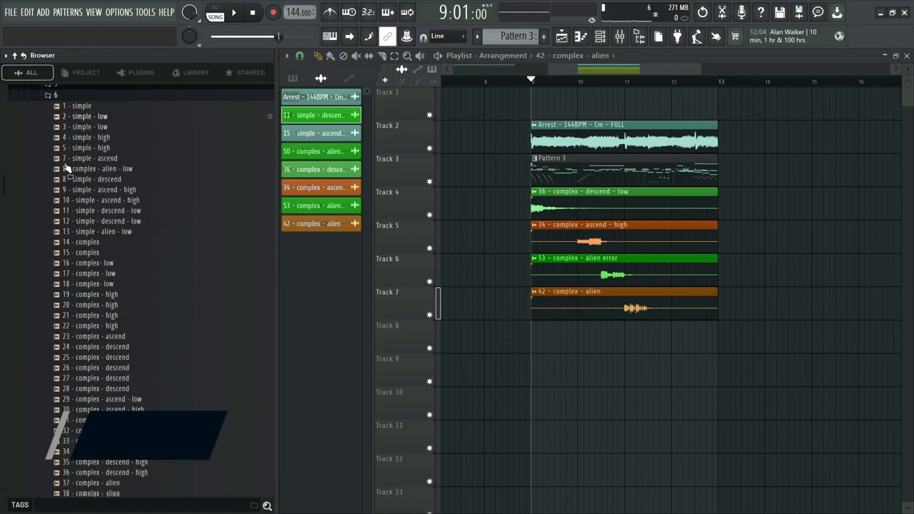
scroll(79, 243, "down", 5)
left_click_drag(88, 404, 531, 335)
Step: Place 46 - complex - alien from the Wav Fragments 7 folder on Track 9 at bar 9
scroll(42, 243, "up", 8)
left_click(60, 205)
left_click(62, 215)
scroll(79, 233, "down", 9)
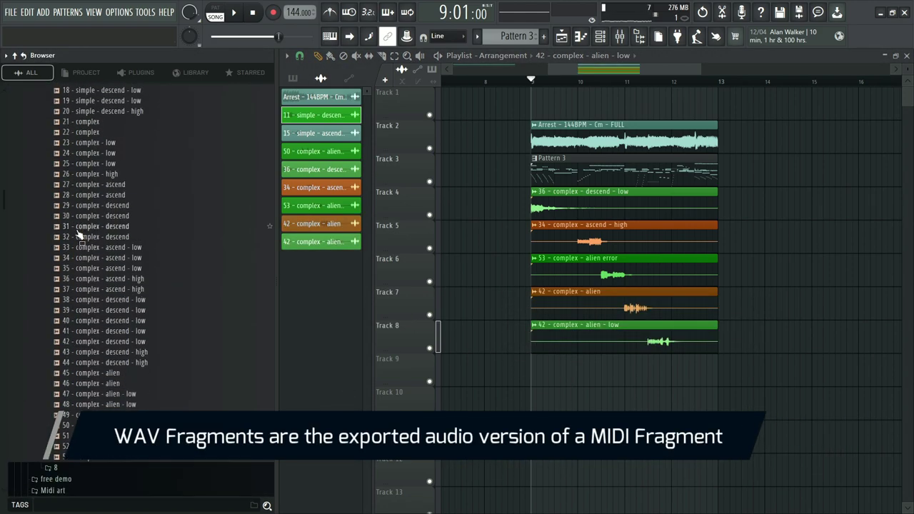
left_click_drag(93, 384, 532, 369)
Step: Place 63 - complex - alien magic from the Wav Fragments 8 folder on Track 10 at bar 9
scroll(72, 285, "up", 9)
left_click(60, 241)
left_click(61, 252)
scroll(91, 285, "down", 11)
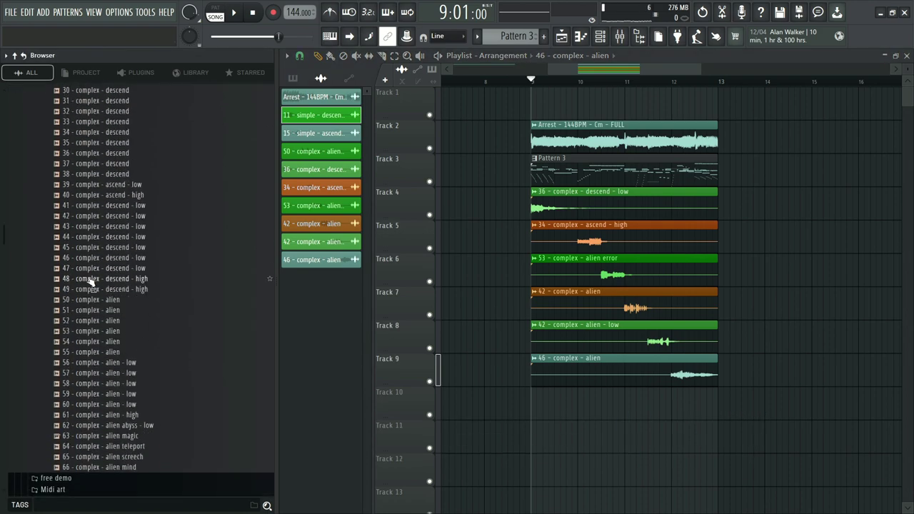
left_click_drag(92, 434, 534, 403)
double_click(541, 401)
left_click(688, 176)
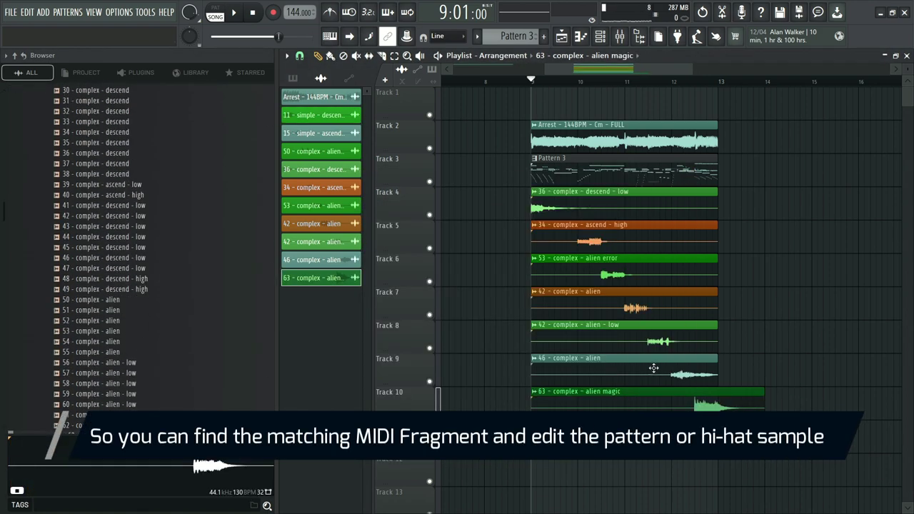
Step: Audition the layered WAV fragments from bar 9 and delete their clips from Tracks 4 to 10
key("space")
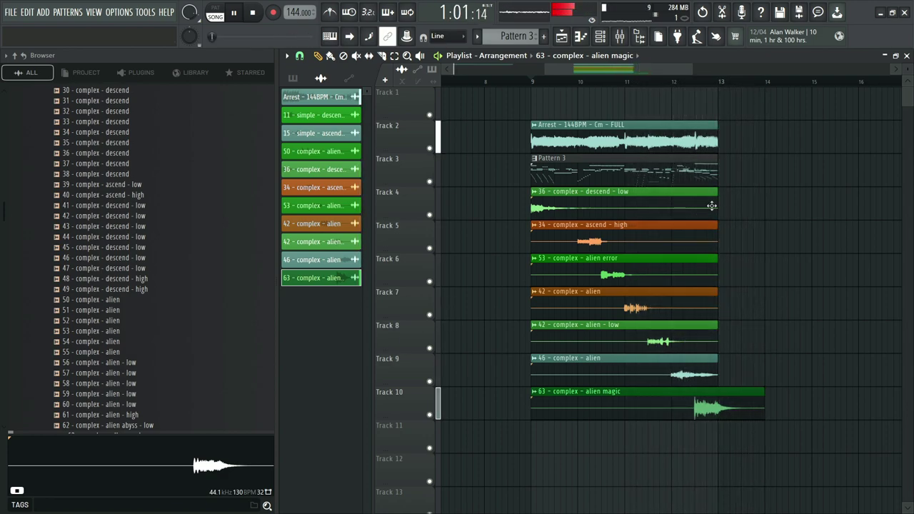
key("space")
mouse_move(712, 205)
left_mouse_down()
mouse_move(687, 204)
mouse_move(673, 359)
mouse_move(612, 406)
left_mouse_up()
Step: Select Pattern 2 at the start of the arrangement, check its channels in the channel rack and play it back
left_click_drag(571, 371, 840, 276)
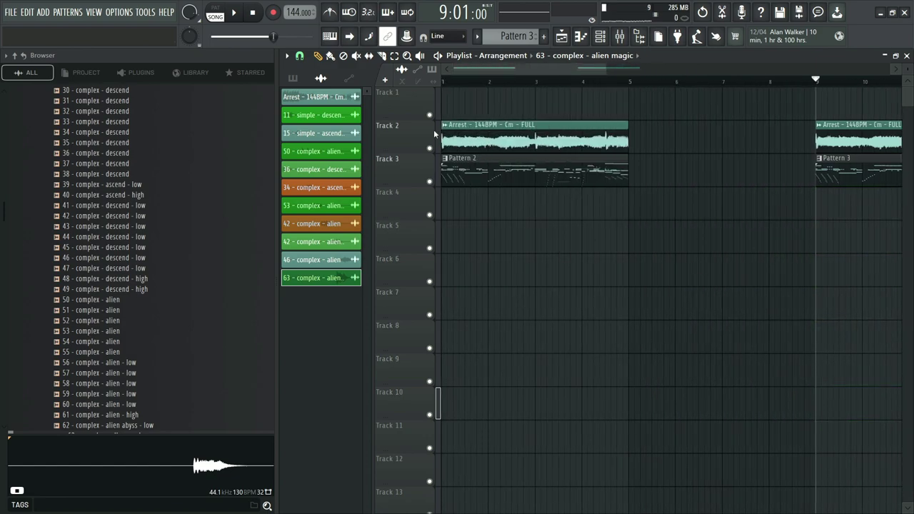
scroll(437, 136, "up", 4)
left_click(499, 164)
left_click(601, 39)
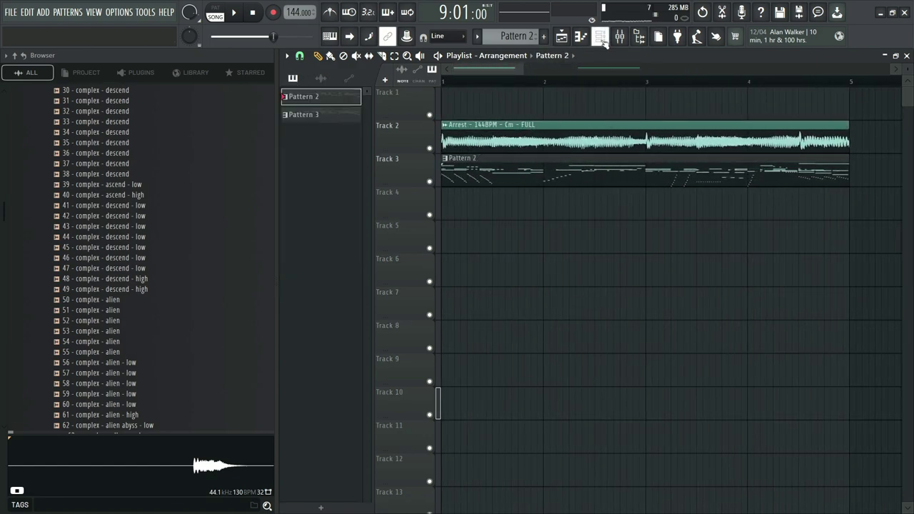
left_click(601, 37)
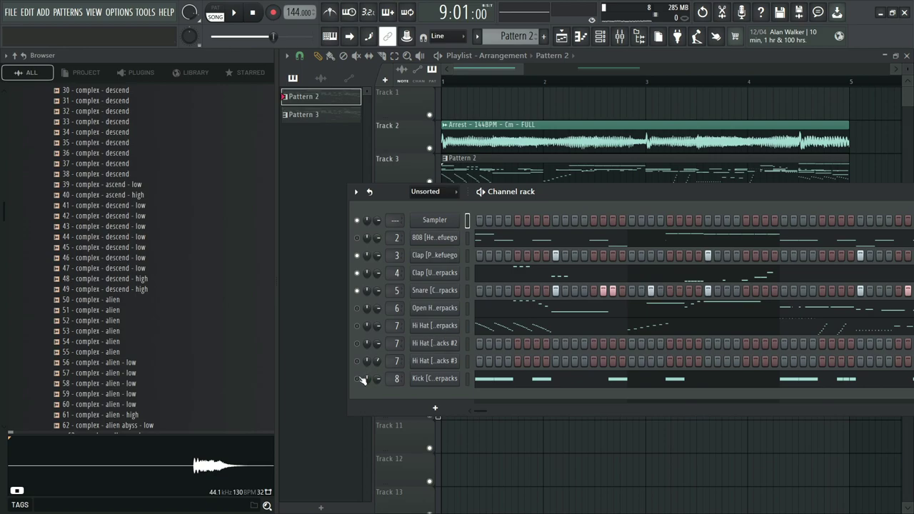
key("F6")
key("space")
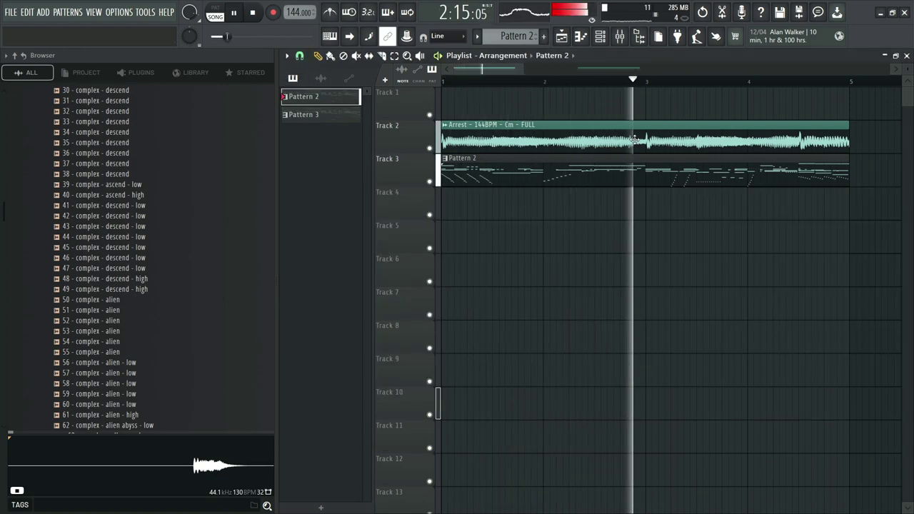
key("space")
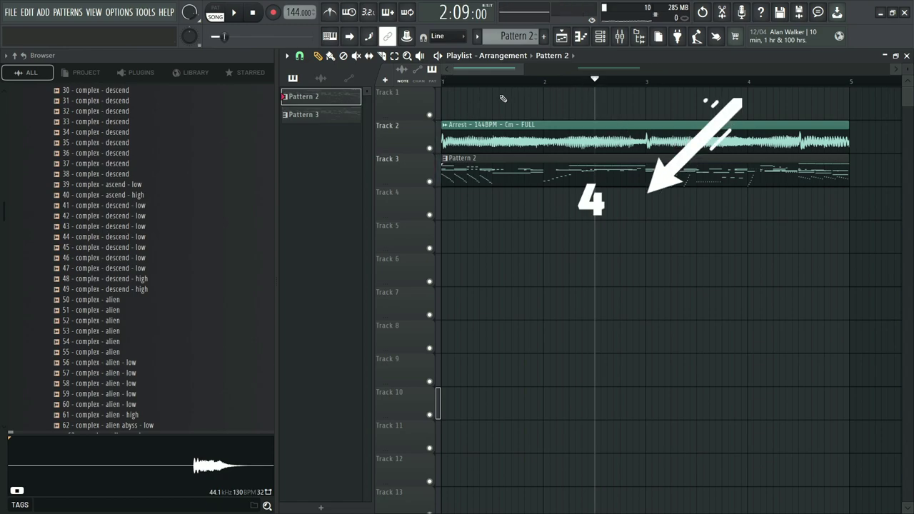
Step: Place 41 - complex - alien from the Wav Fragments 4 folder on Track 4 at bar 1
scroll(107, 227, "up", 15)
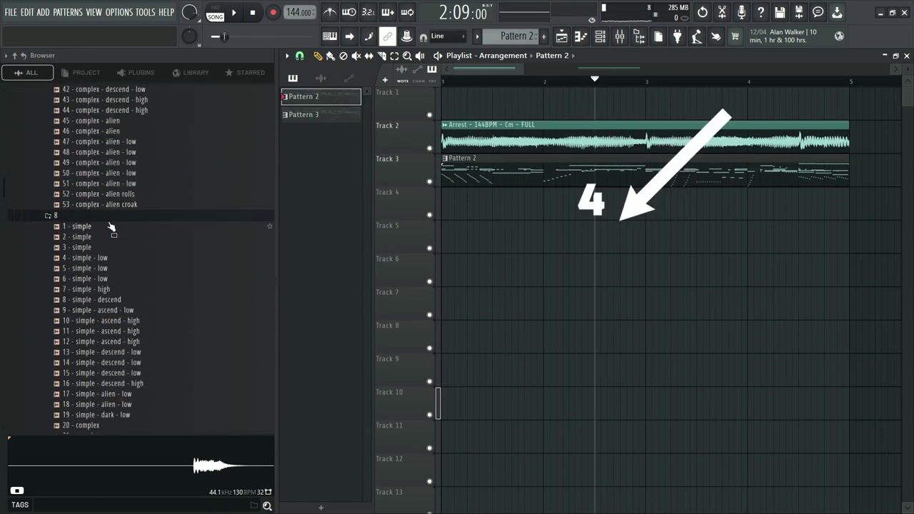
scroll(95, 227, "up", 1)
left_click(70, 277)
left_click(67, 254)
scroll(80, 253, "down", 8)
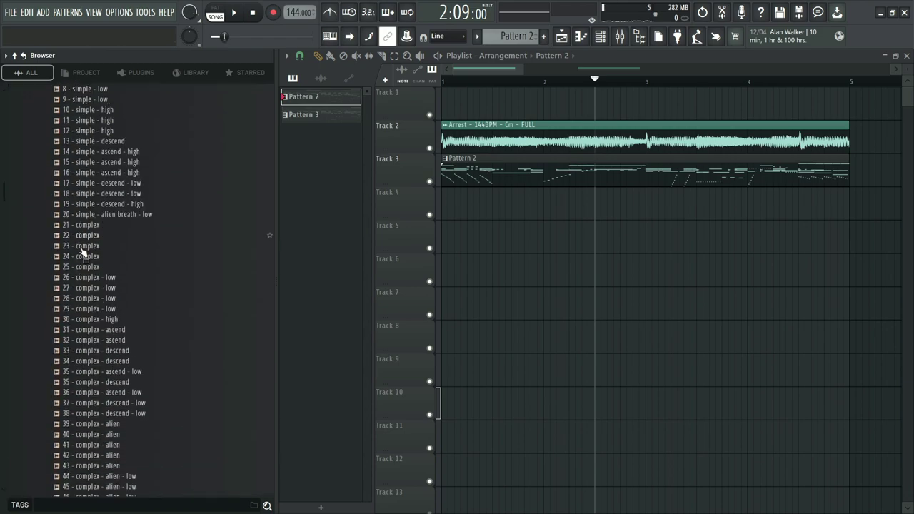
left_click_drag(79, 404, 485, 206)
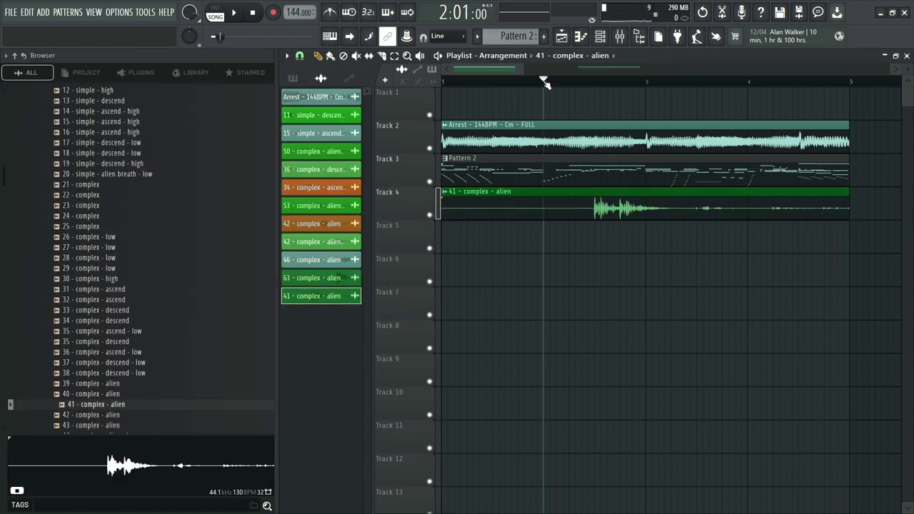
Step: Audition the arrangement with the 41 - complex - alien clip from bar 2 and again from bar 1
key("space")
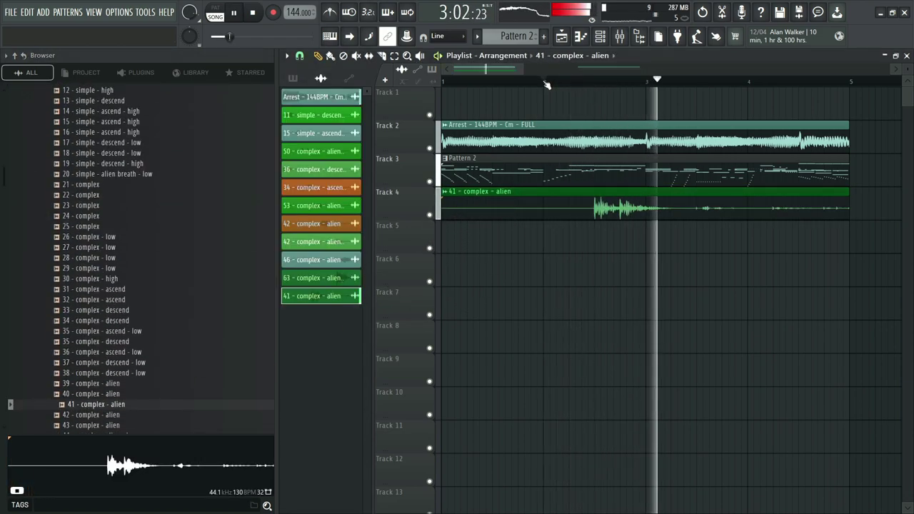
left_click_drag(544, 85, 444, 84)
scroll(535, 112, "down", 2)
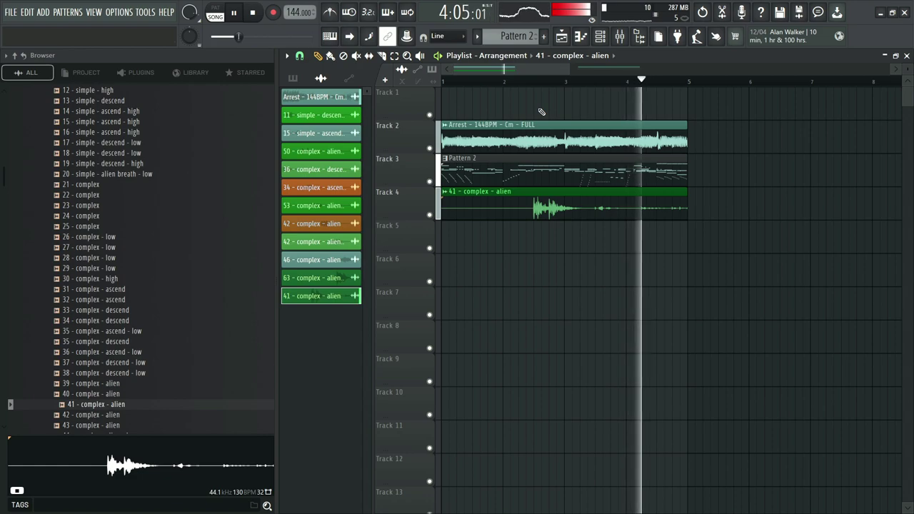
key("space")
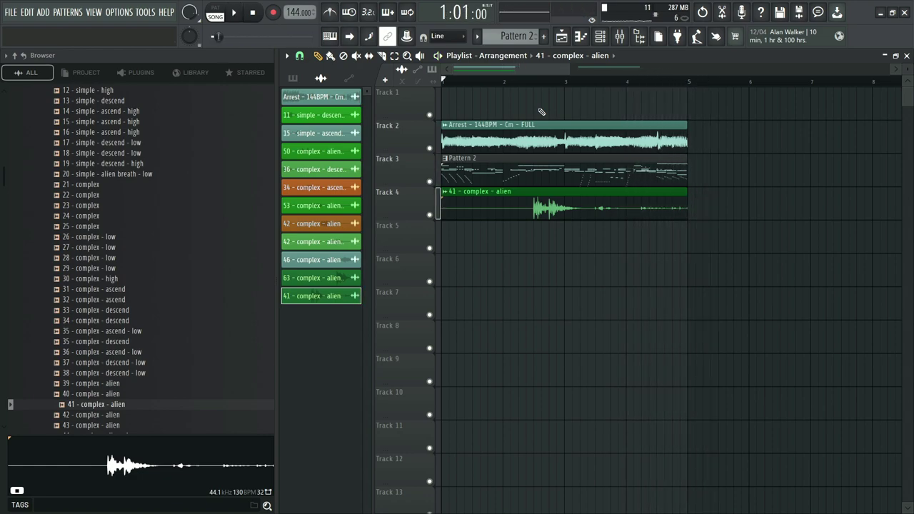
Step: Select Pattern 2 and show its Unsorted channels in the channel rack
left_click(446, 176)
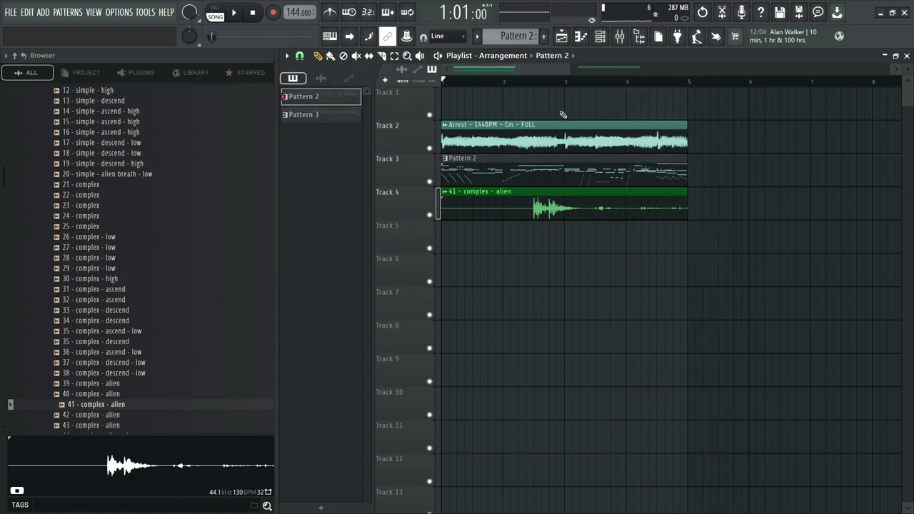
left_click(602, 37)
left_click_drag(410, 197, 584, 166)
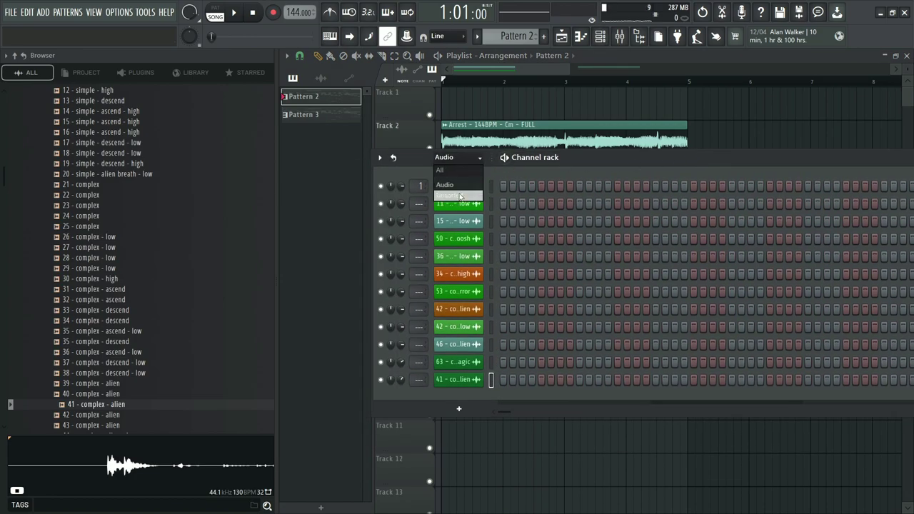
left_click(461, 196)
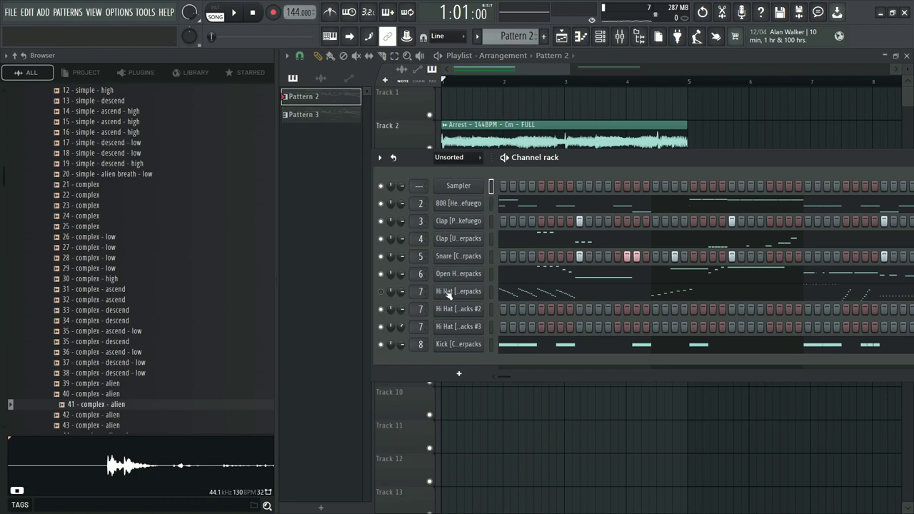
right_click(458, 318)
left_click(514, 309)
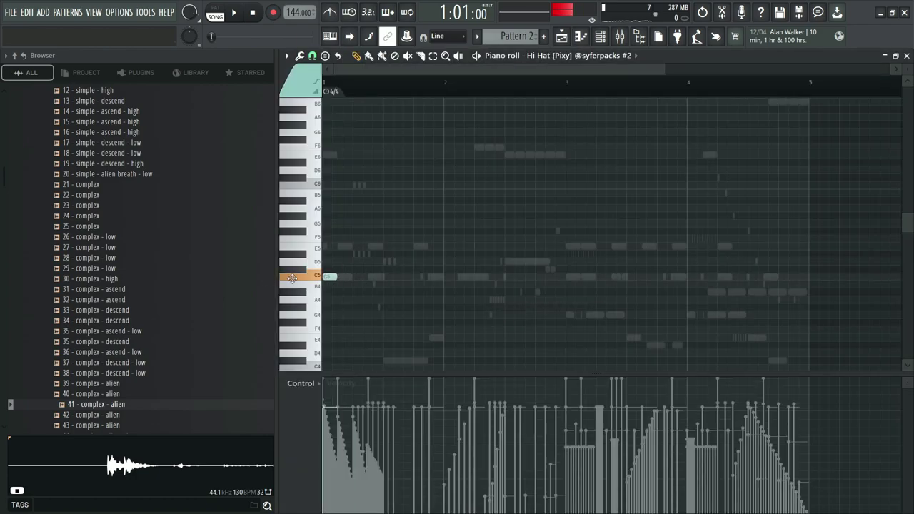
scroll(329, 279, "up", 2)
left_click(343, 277)
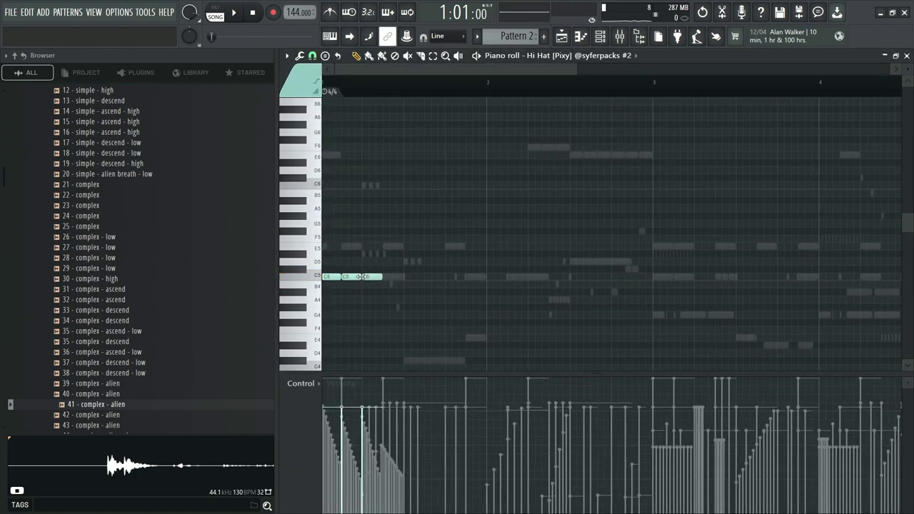
key("space")
Step: Place five consecutive C5 hi-hat notes from bar 2 and audition the pattern with them
left_click(510, 276)
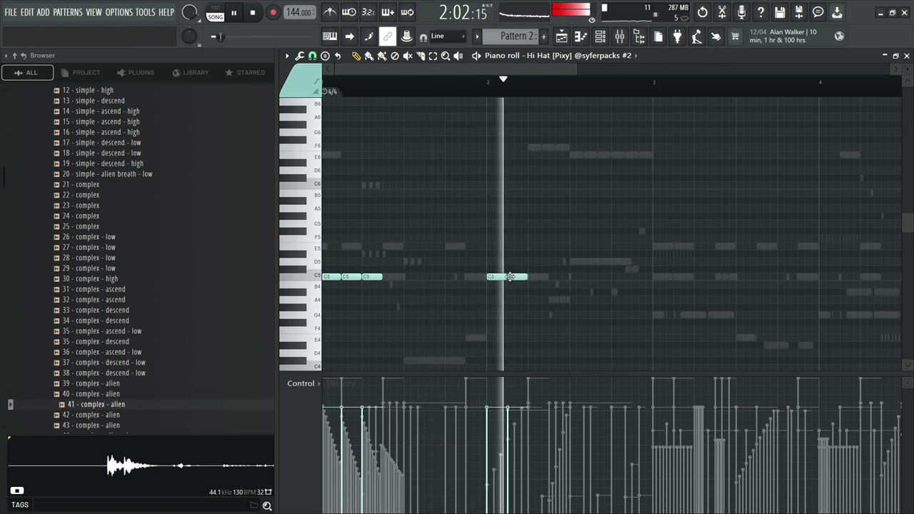
left_click(531, 277)
left_click(570, 276)
scroll(570, 274, "down", 2)
key("space")
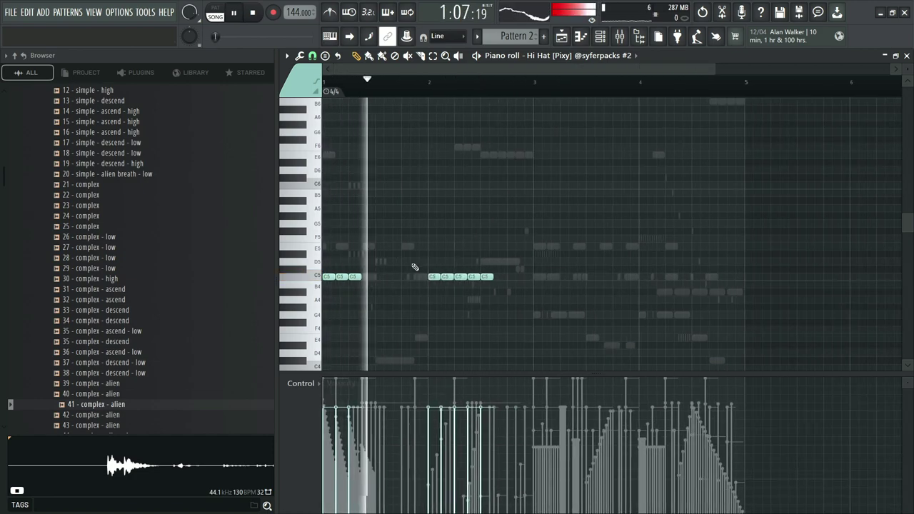
key("space")
Step: Add three C5 hi-hat notes from bar 3 and a sixth in bar 2, audition them and close the piano roll
left_click(532, 277)
left_click(545, 278)
scroll(546, 278, "up", 2)
left_click(571, 277)
scroll(490, 277, "down", 2)
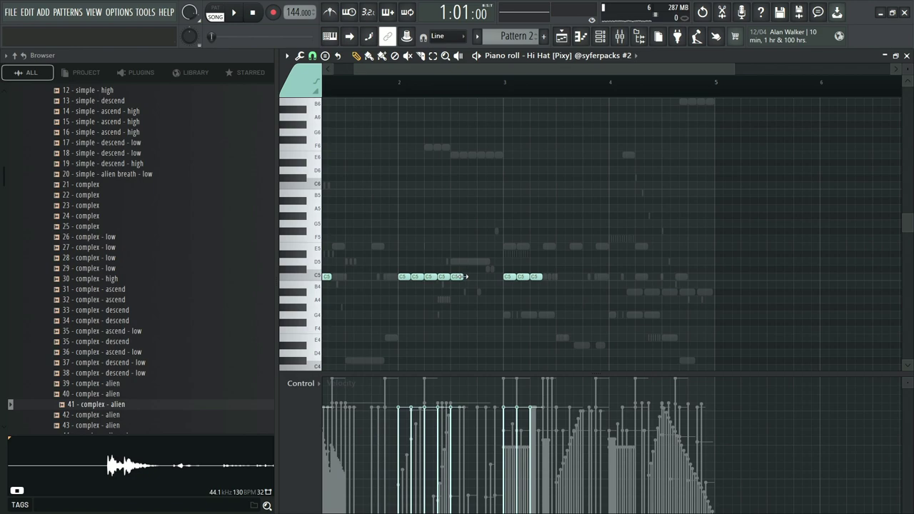
scroll(477, 236, "down", 2)
key("space")
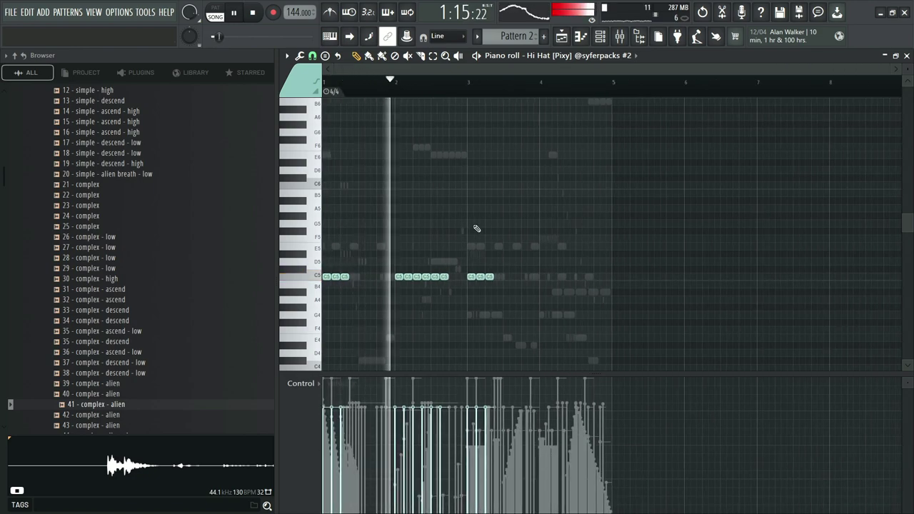
key("space")
left_click(907, 55)
right_click(460, 328)
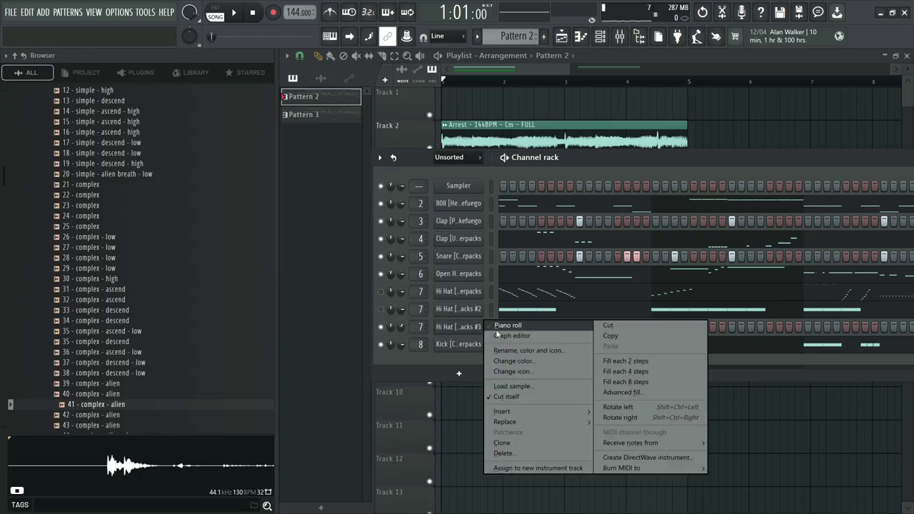
left_click(495, 327)
scroll(327, 242, "up", 3)
key("ctrl+v")
scroll(579, 261, "up", 1)
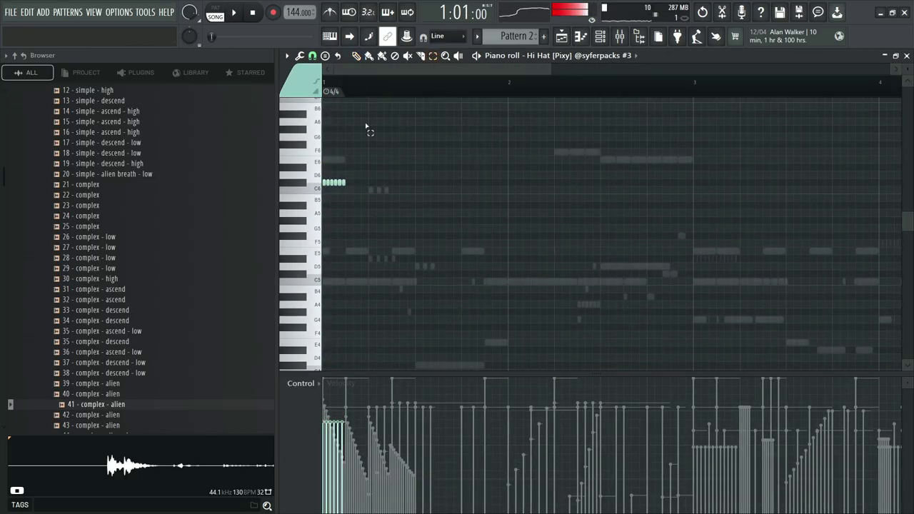
Step: Duplicate the short hi-hat roll across bars 1 to 4, varying its pitch between C#6, G5, C5 and B4
left_click_drag(368, 129, 325, 194)
mouse_move(333, 183)
left_mouse_down()
mouse_move(427, 199)
mouse_move(380, 231)
left_mouse_up()
left_click_drag(380, 230, 477, 230)
mouse_move(477, 230)
left_mouse_down()
mouse_move(505, 238)
mouse_move(522, 292)
mouse_move(521, 229)
left_mouse_up()
scroll(519, 308, "down", 1)
left_click_drag(522, 230, 564, 183)
left_click_drag(564, 183, 637, 228)
scroll(637, 228, "down", 1)
left_click_drag(673, 281, 704, 228)
Step: Lower the velocity of every second hi-hat roll across bars 1 to 4, audition the result and close the piano roll
left_click(434, 57)
left_click_drag(381, 217, 412, 233)
scroll(412, 233, "down", 3)
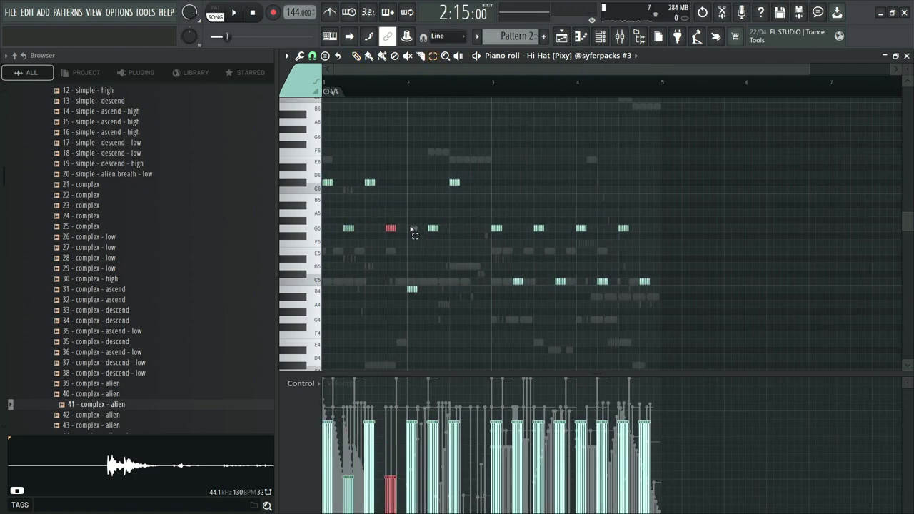
left_click_drag(613, 290, 599, 270)
key("space")
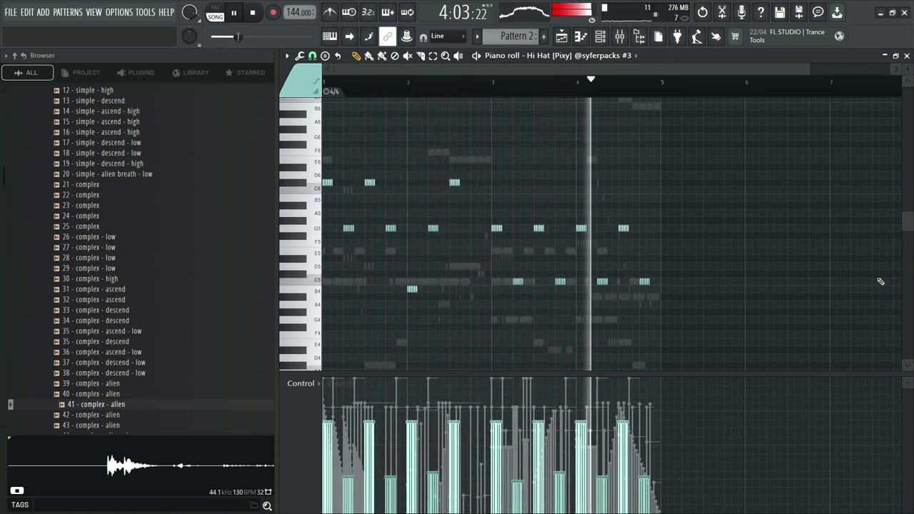
key("space")
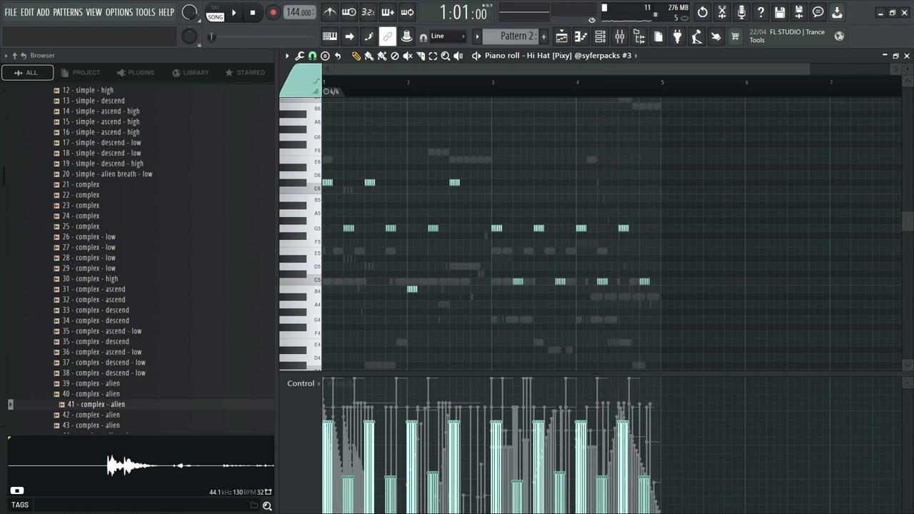
left_click(907, 56)
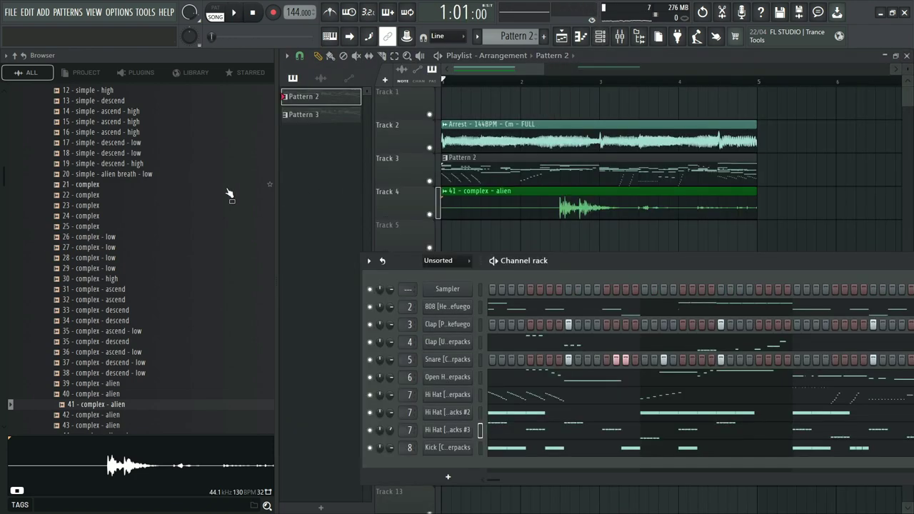